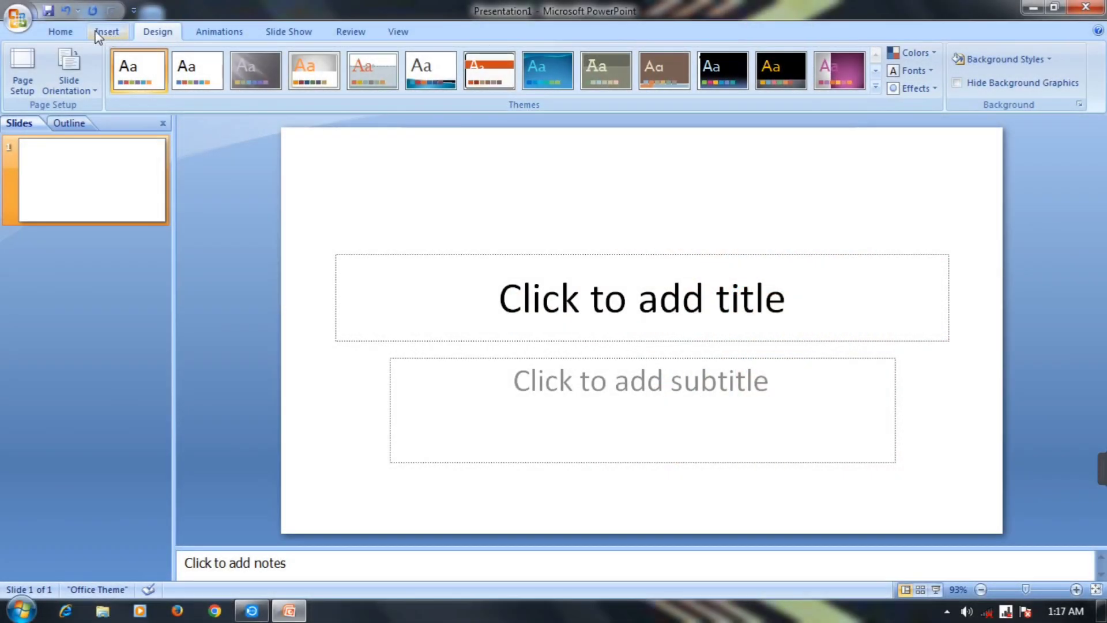
- Apply the Blank layout to the slide so its title and subtitle placeholders are removed
left_click(99, 34)
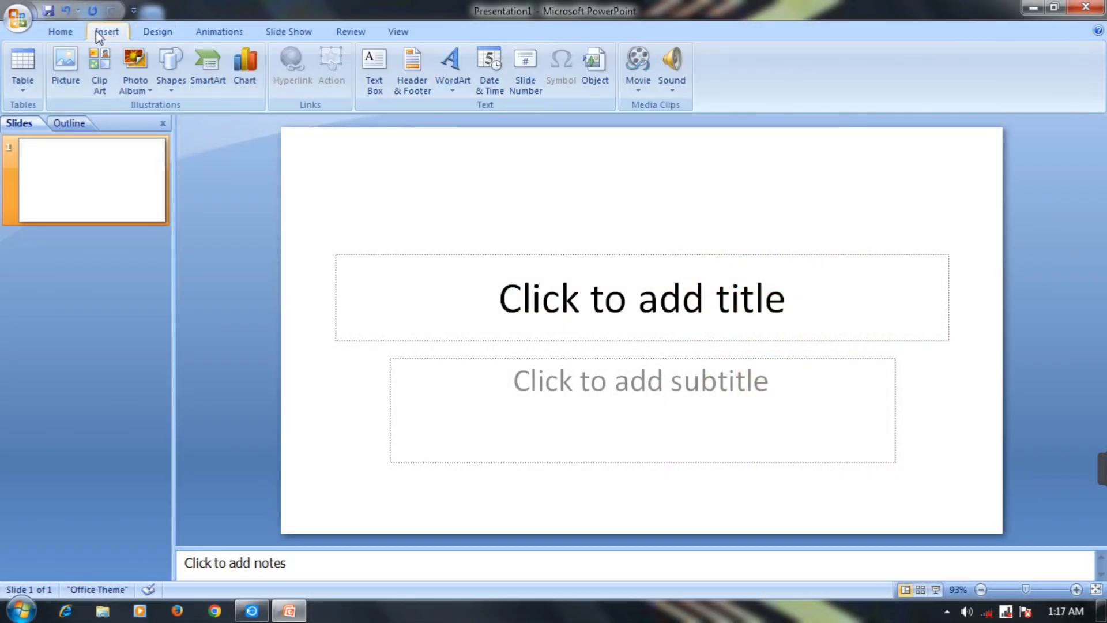
left_click(64, 34)
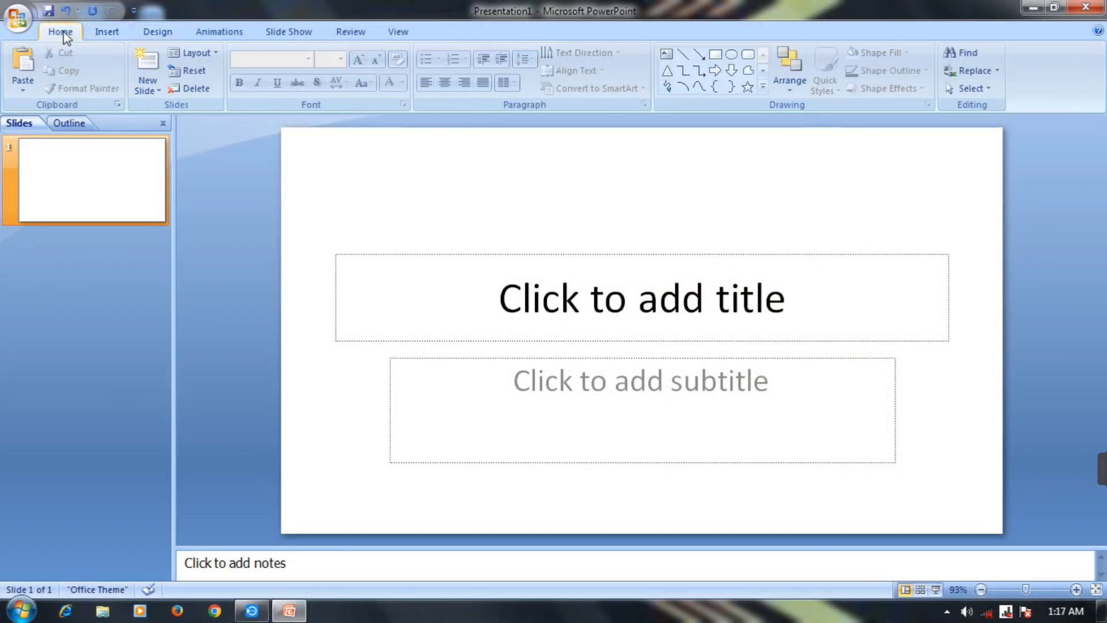
left_click(213, 52)
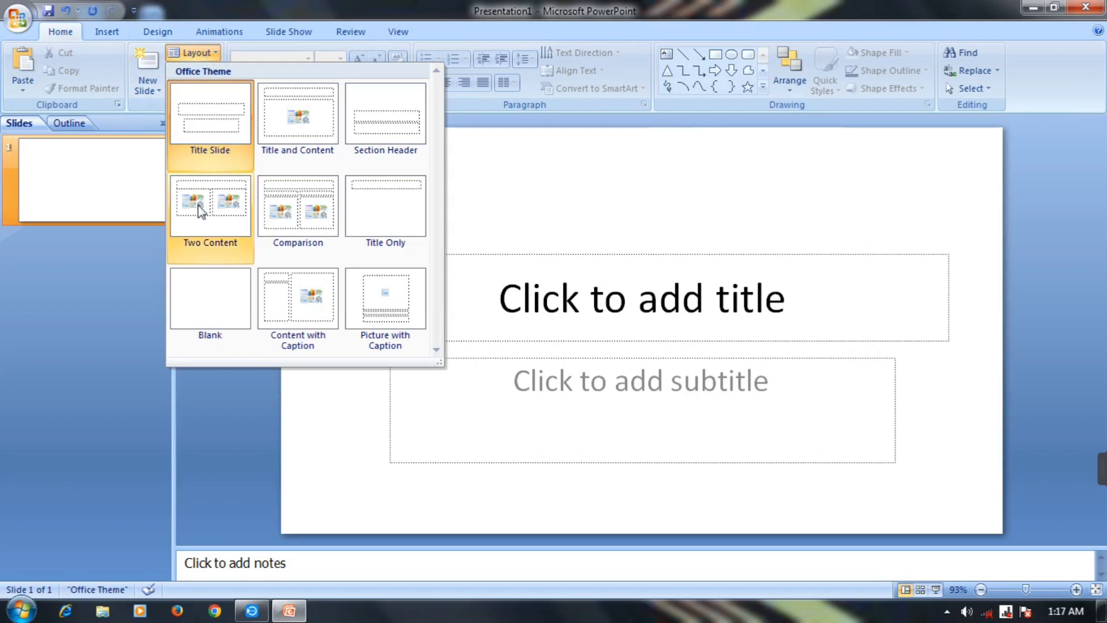
left_click(203, 309)
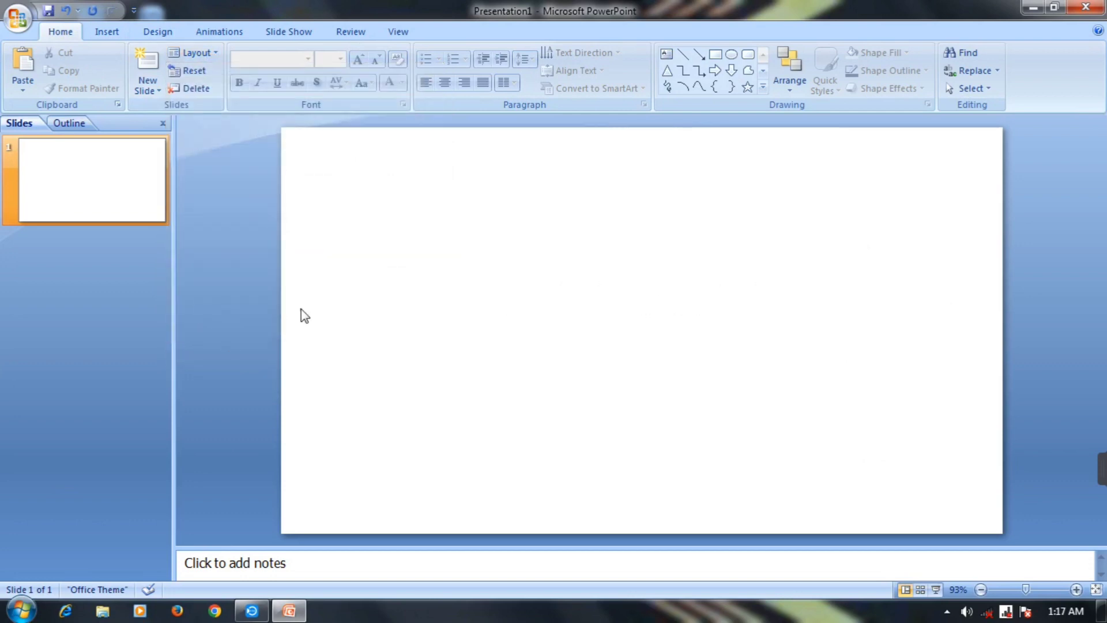
left_click(171, 32)
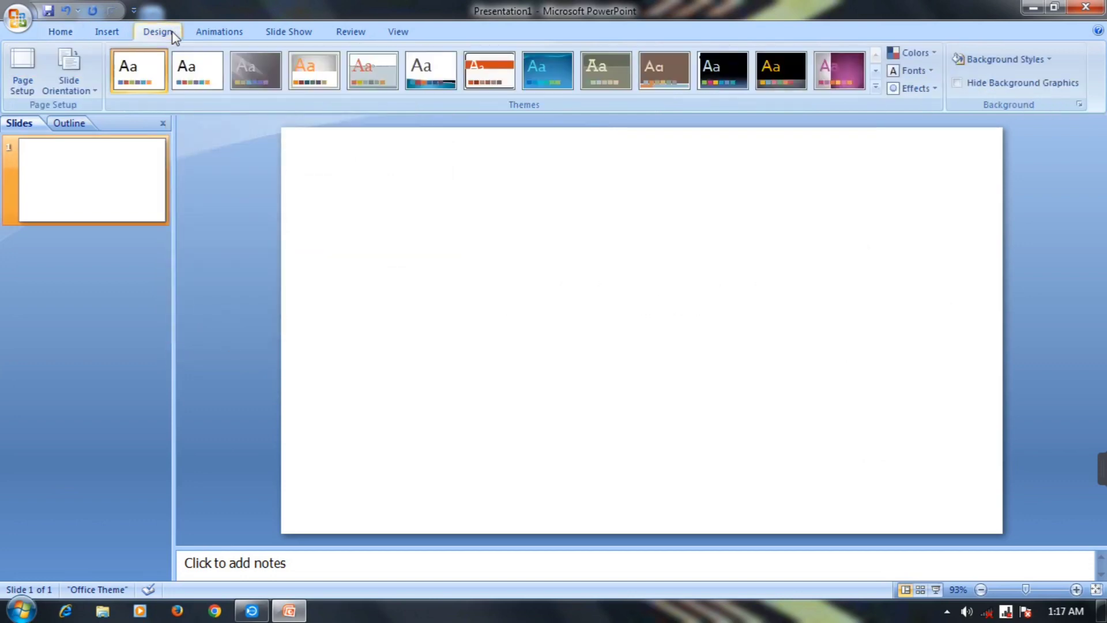
- Give the slide background a solid Light Green fill, replacing a briefly chosen yellow
left_click(1043, 60)
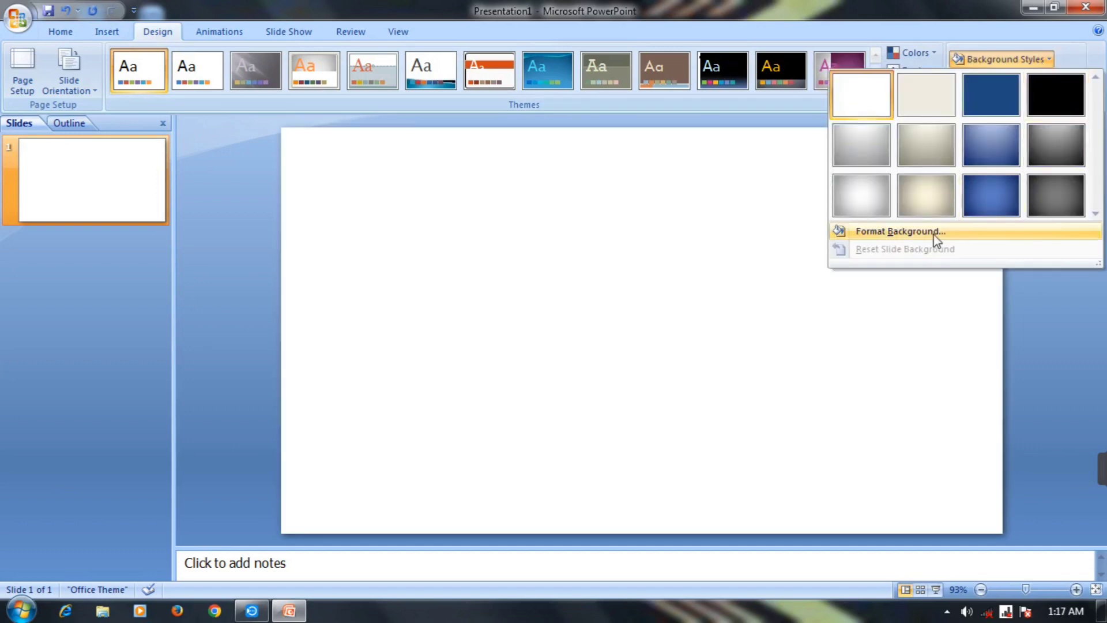
left_click(917, 233)
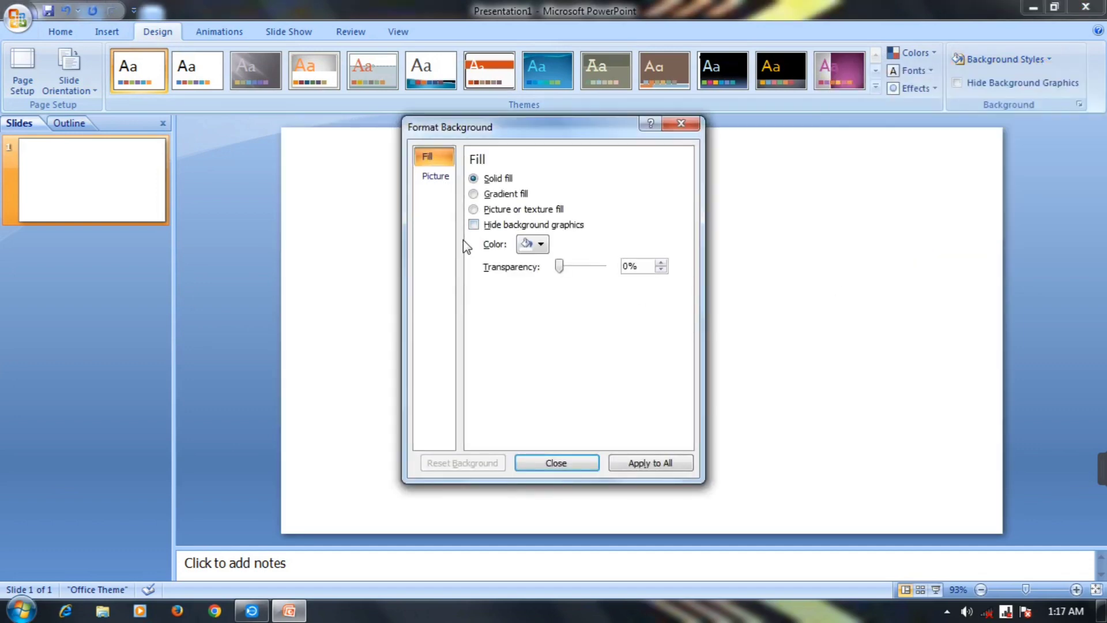
left_click(542, 245)
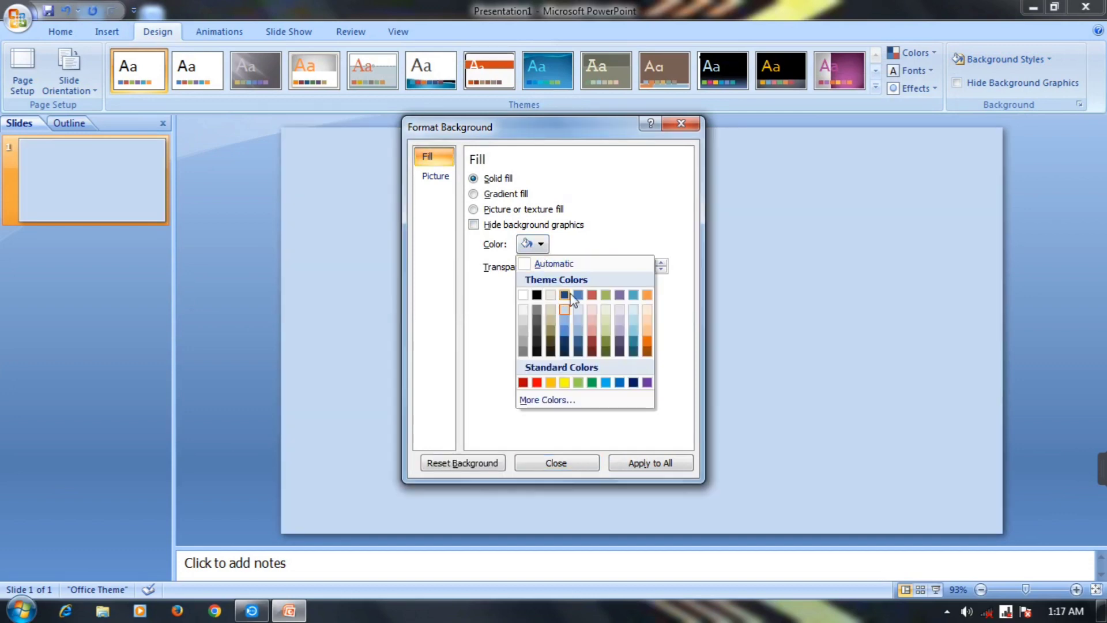
left_click(565, 383)
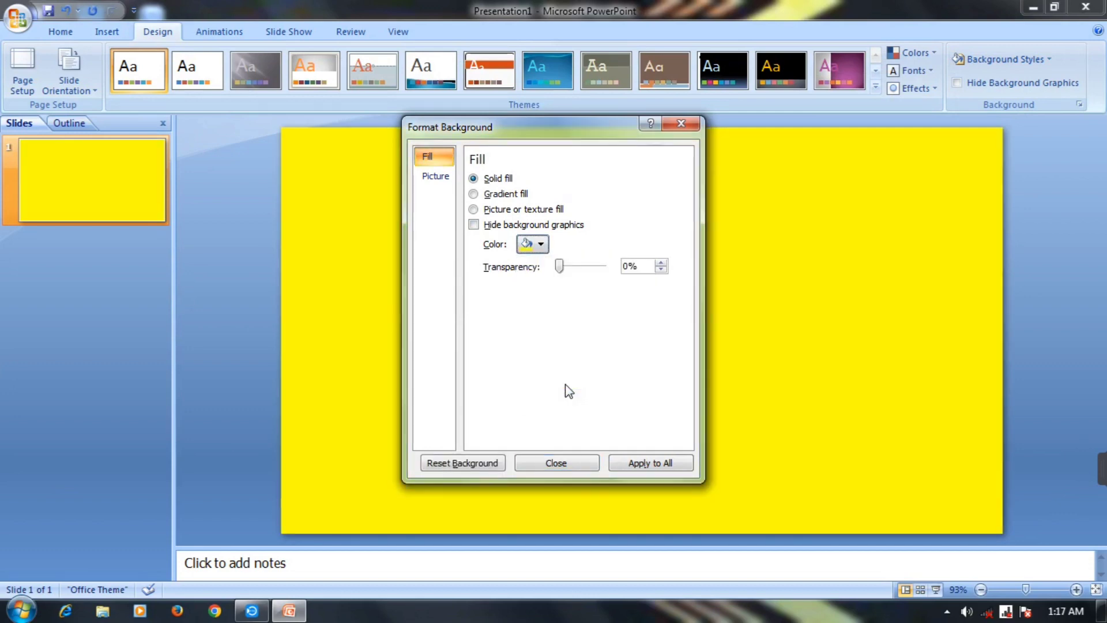
left_click(541, 244)
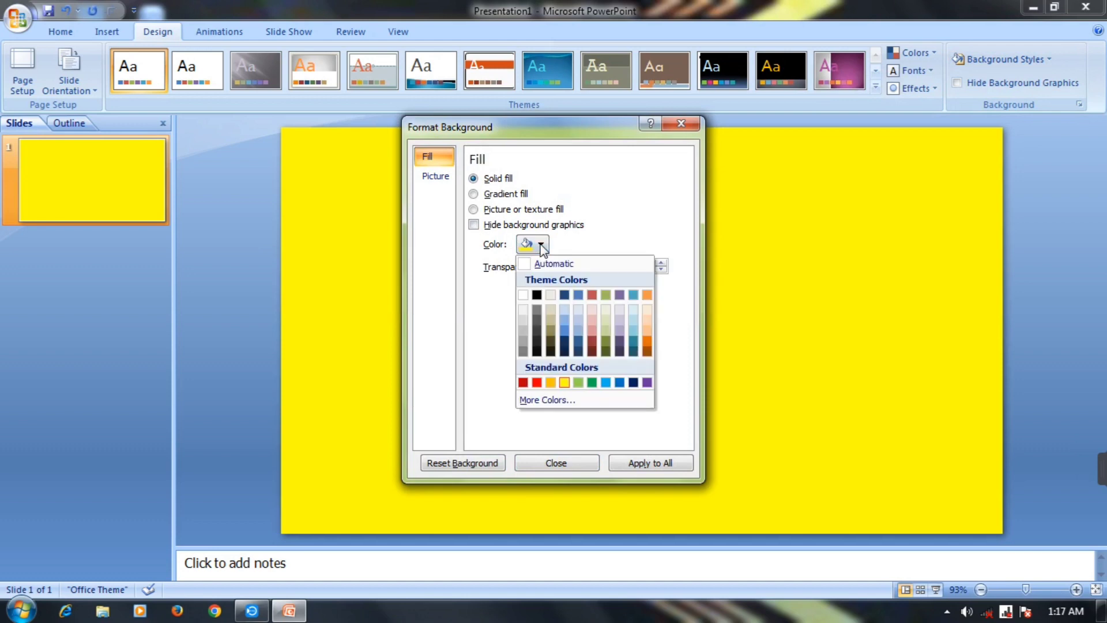
left_click(579, 382)
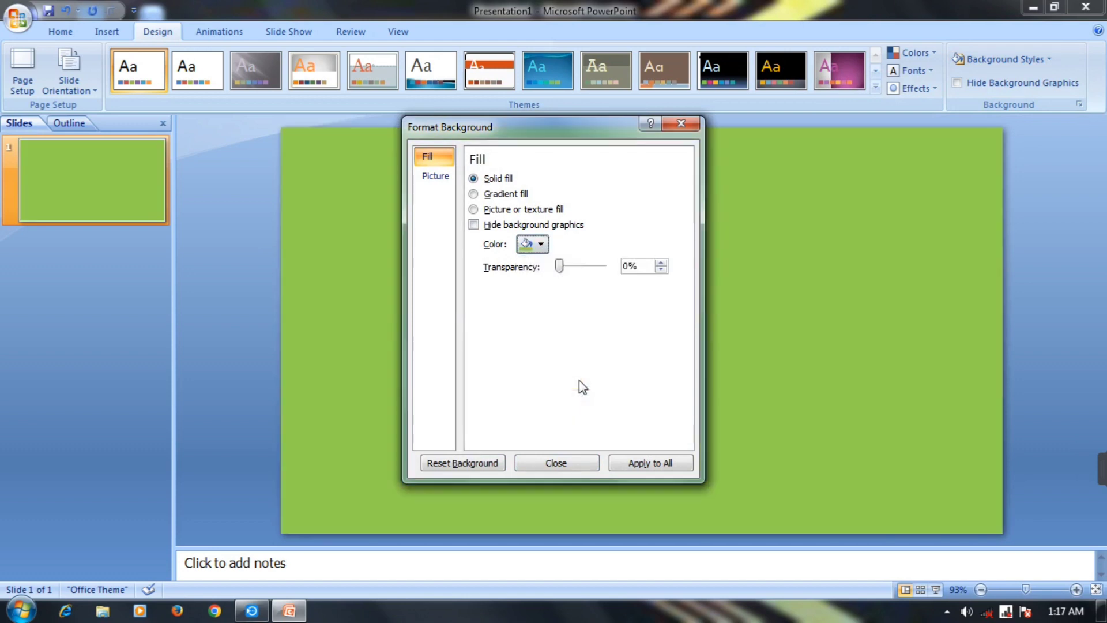
left_click(569, 465)
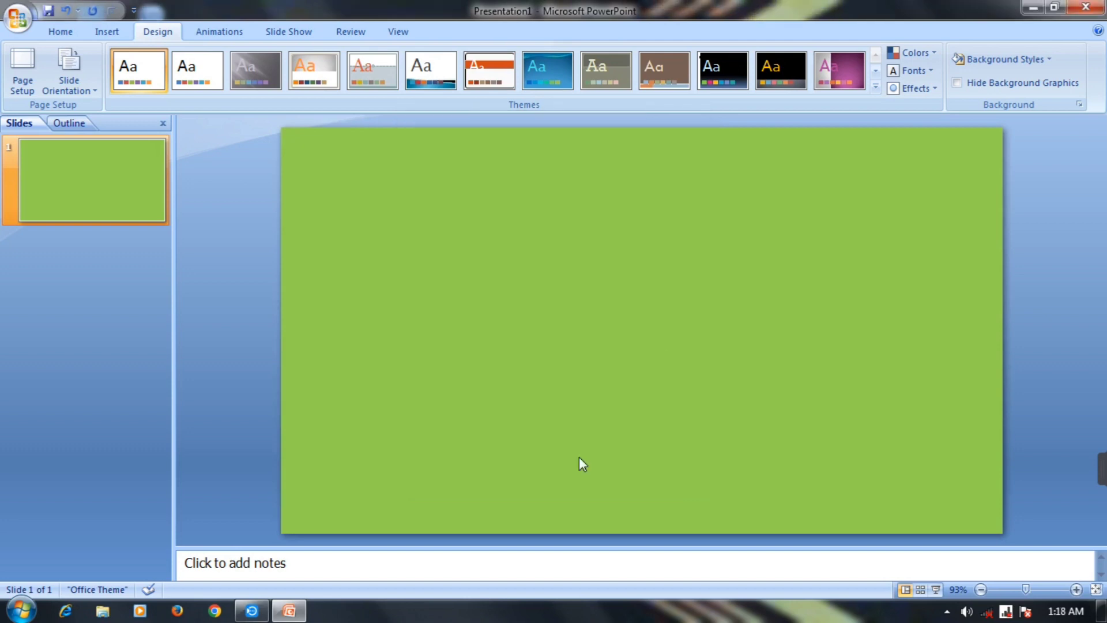
- Draw an oval near the slide centre and fill it dark red
left_click(107, 33)
left_click(173, 81)
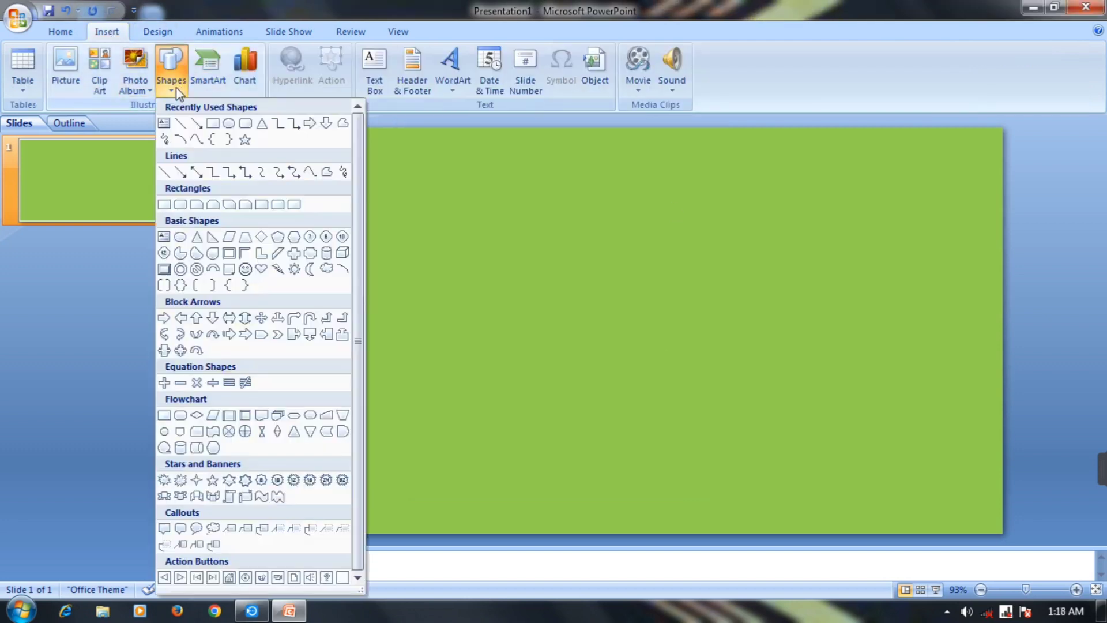
left_click(229, 124)
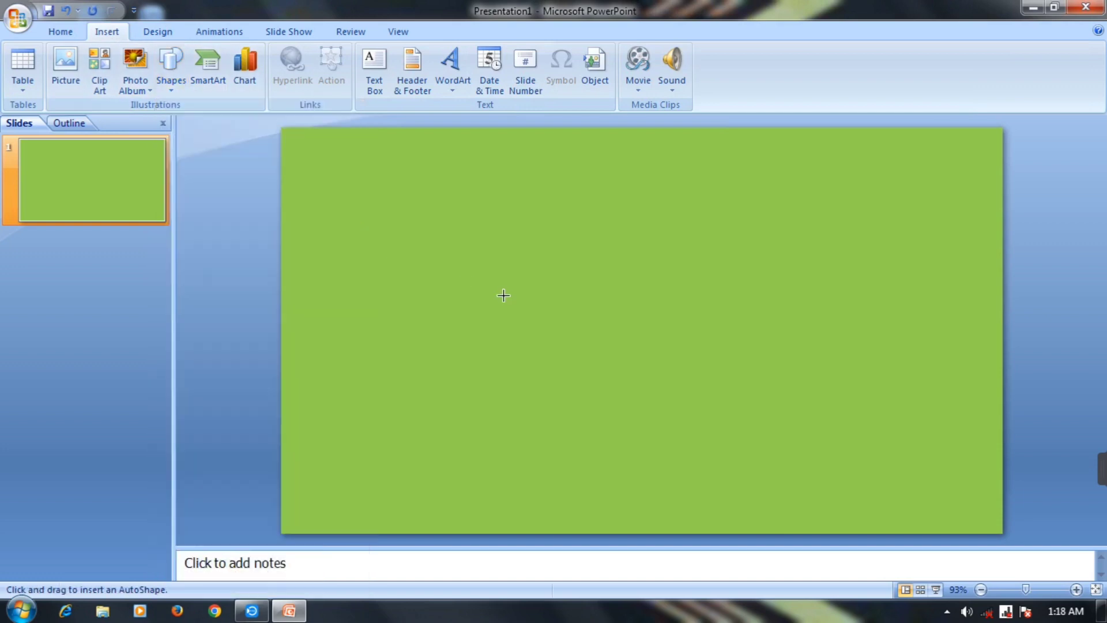
left_click_drag(552, 290, 606, 354)
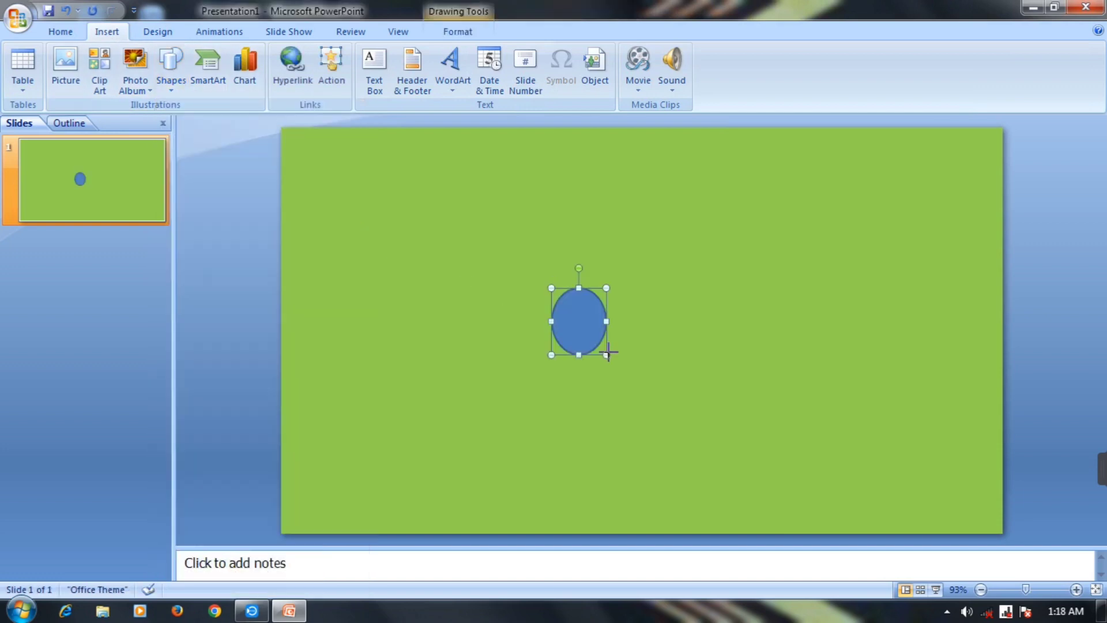
left_click(464, 32)
left_click(387, 53)
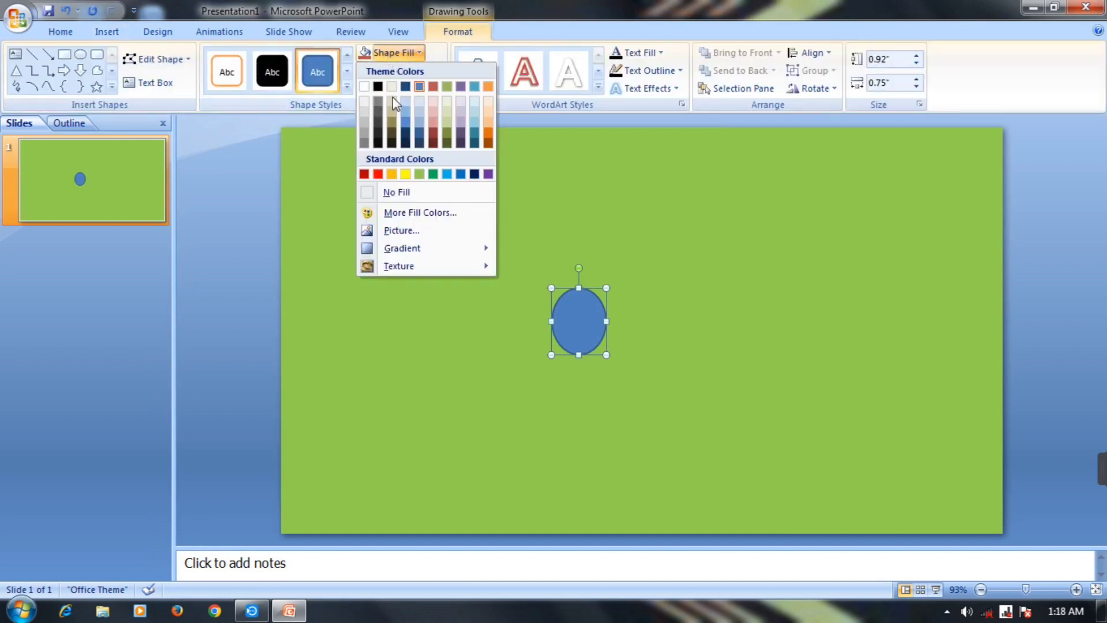
left_click(364, 174)
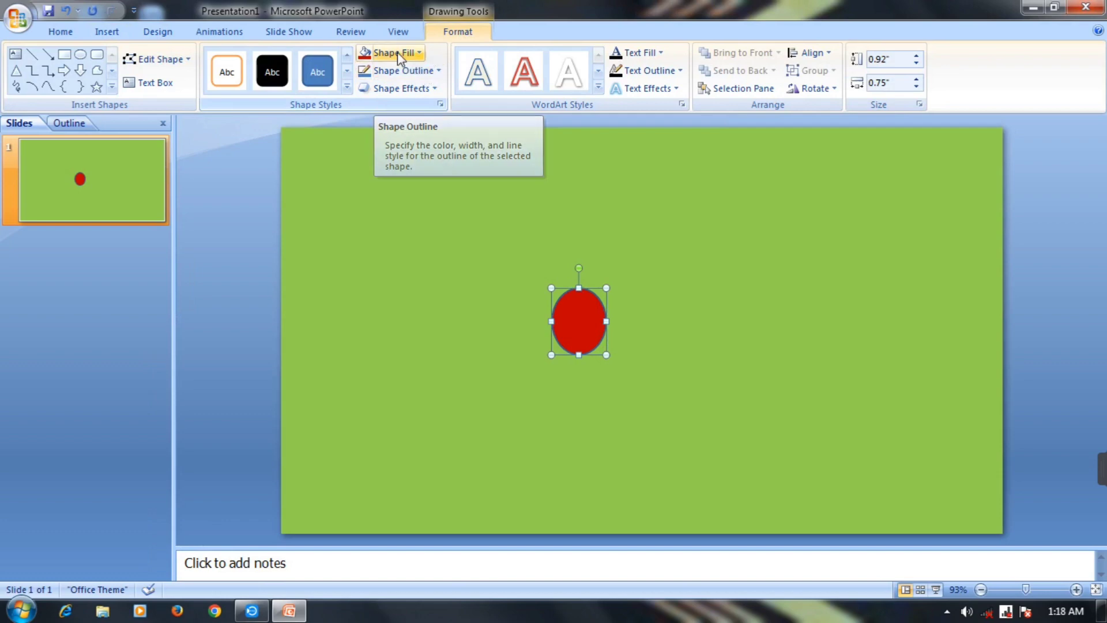
- Size the oval to 1" high by 1" wide, making a circle
left_click(917, 56)
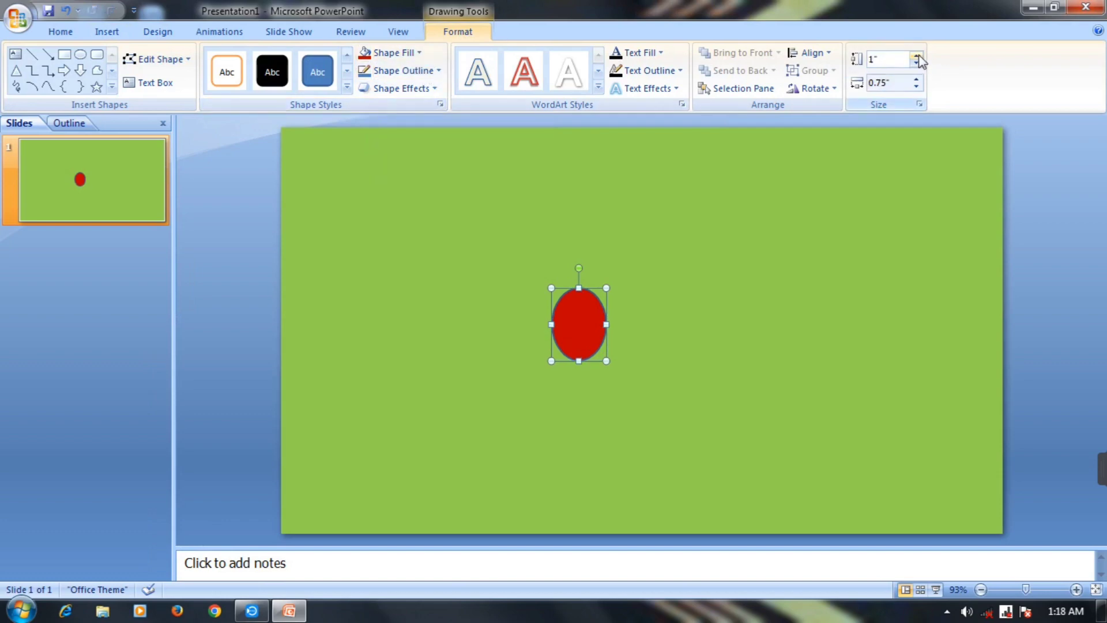
left_click(916, 80)
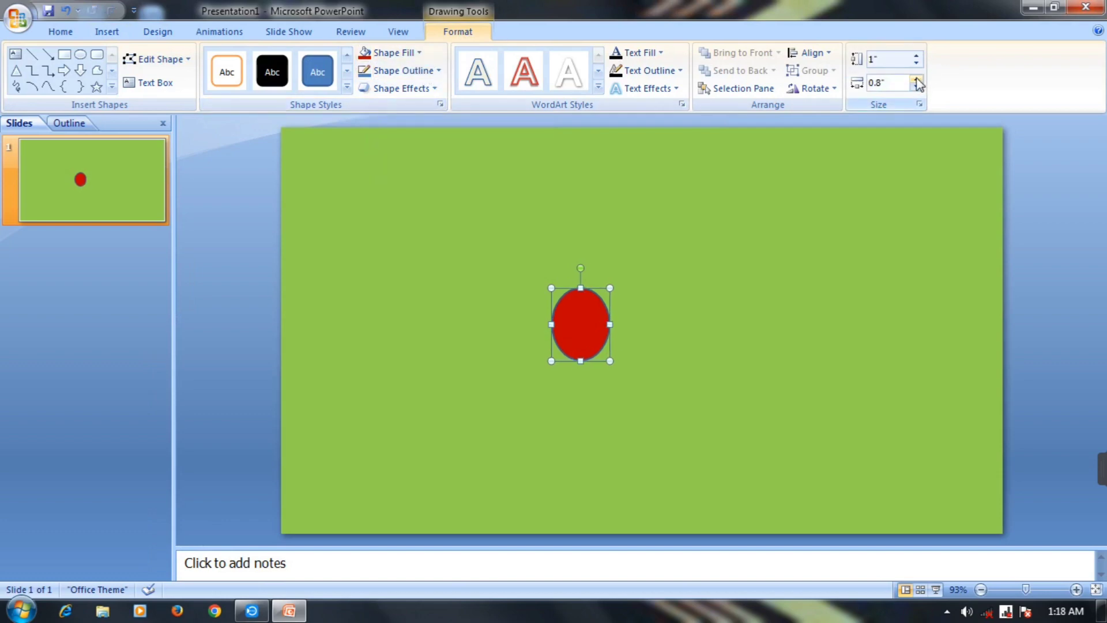
left_click(916, 80)
left_click(916, 80)
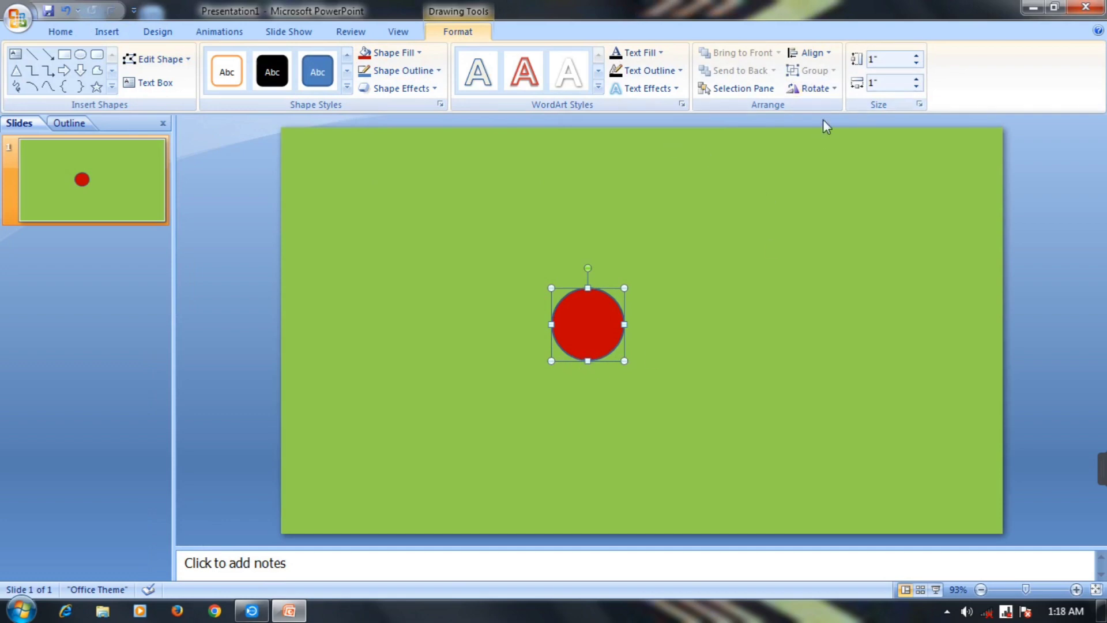
- Align the red circle to the slide's centre and middle
left_click(810, 53)
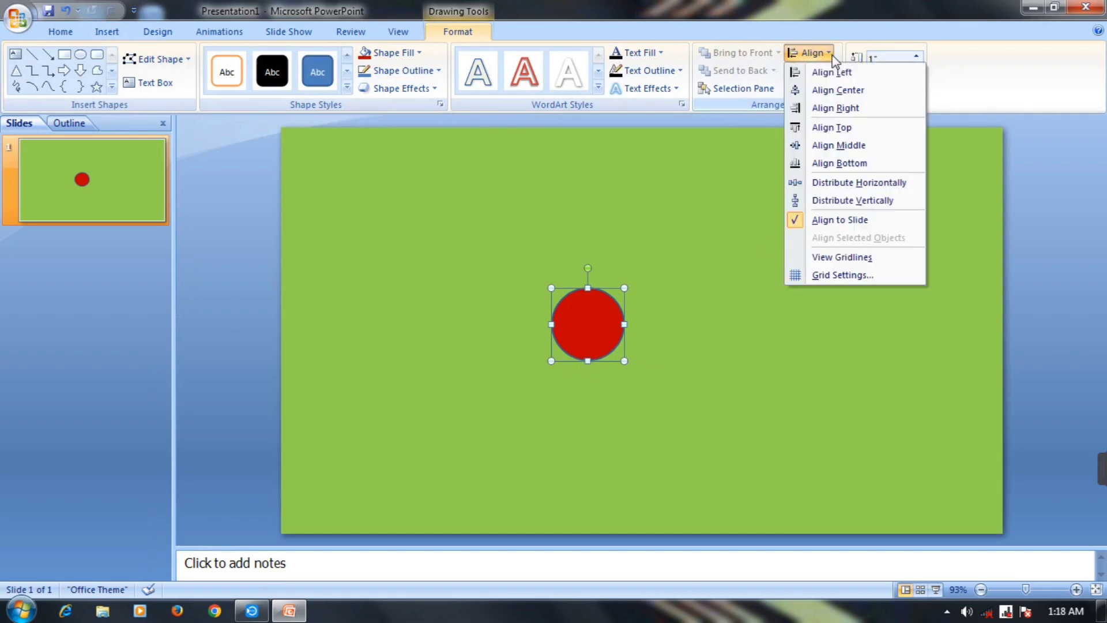
left_click(838, 91)
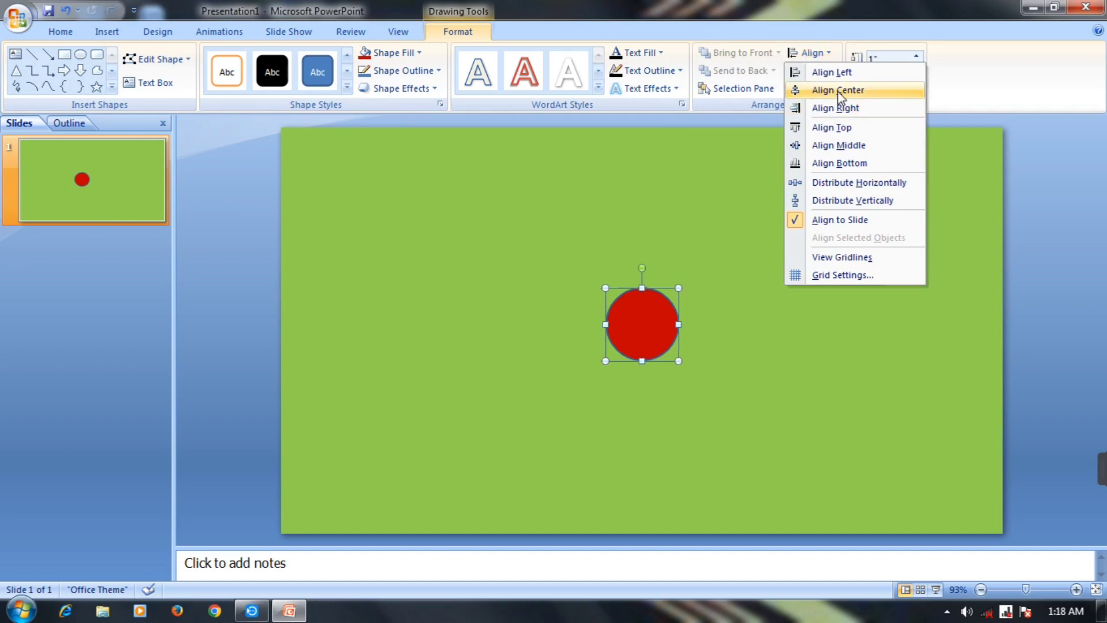
left_click(828, 54)
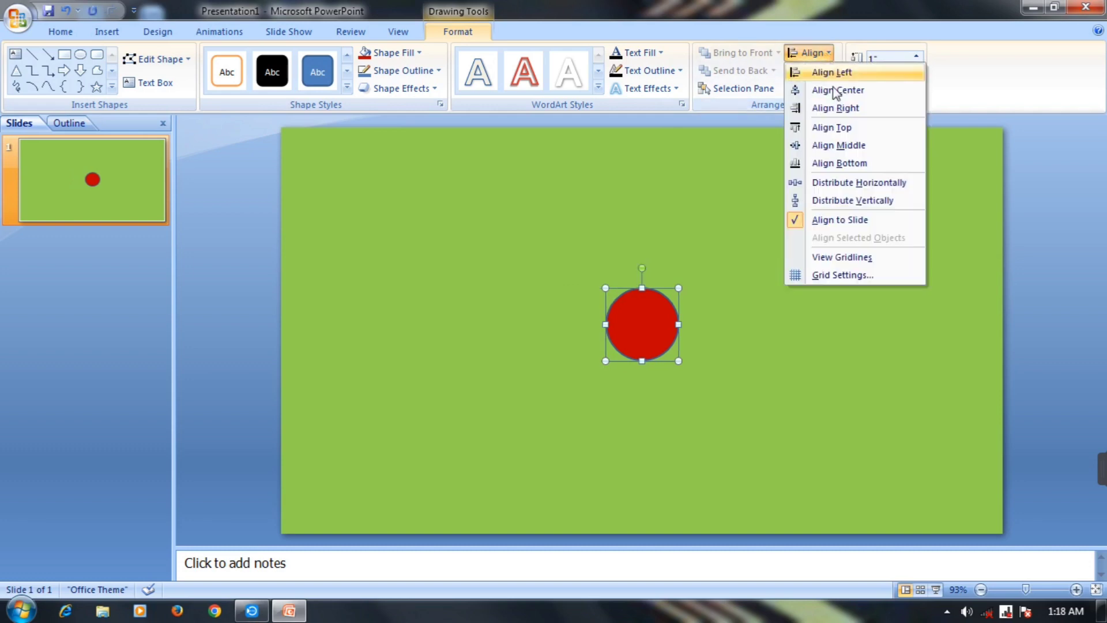
left_click(839, 142)
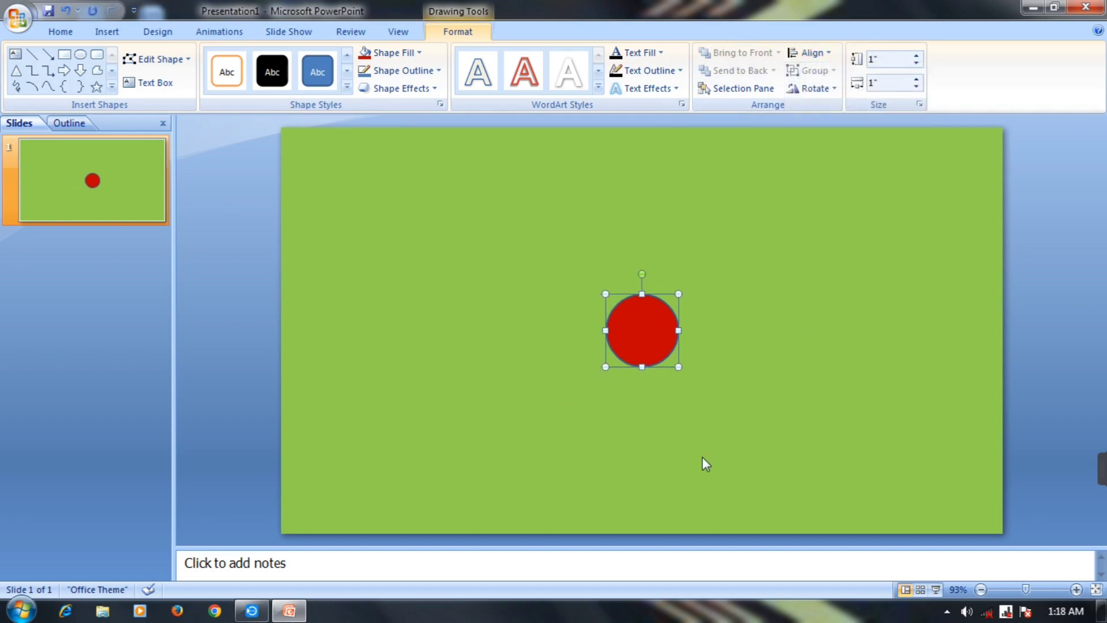
- Shrink the circle to 0.8" high by 0.8" wide
left_click(917, 62)
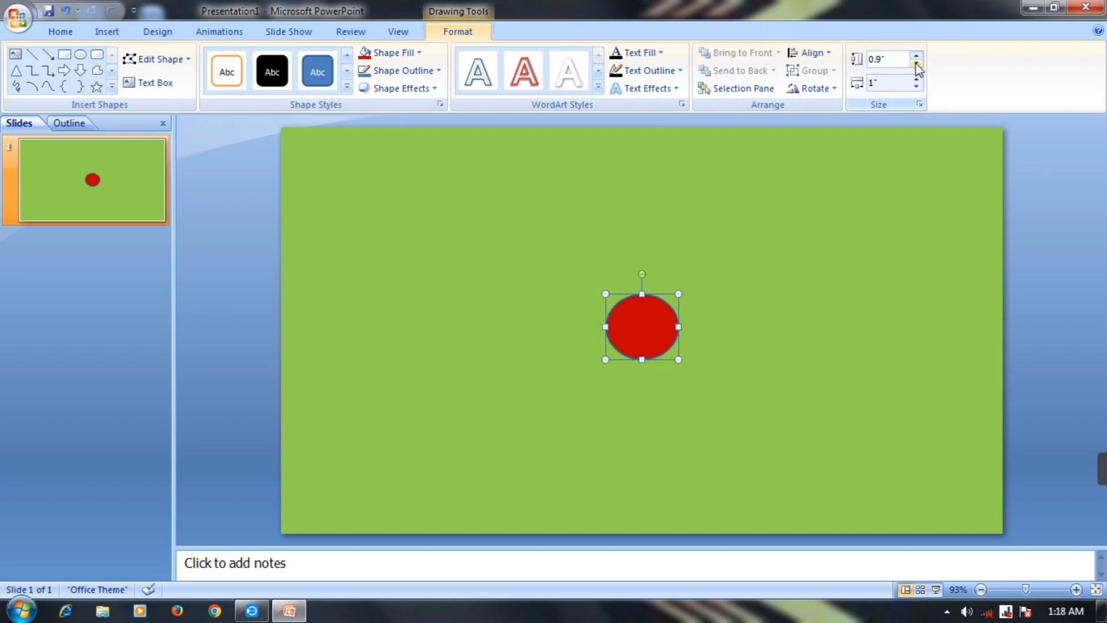
left_click(917, 62)
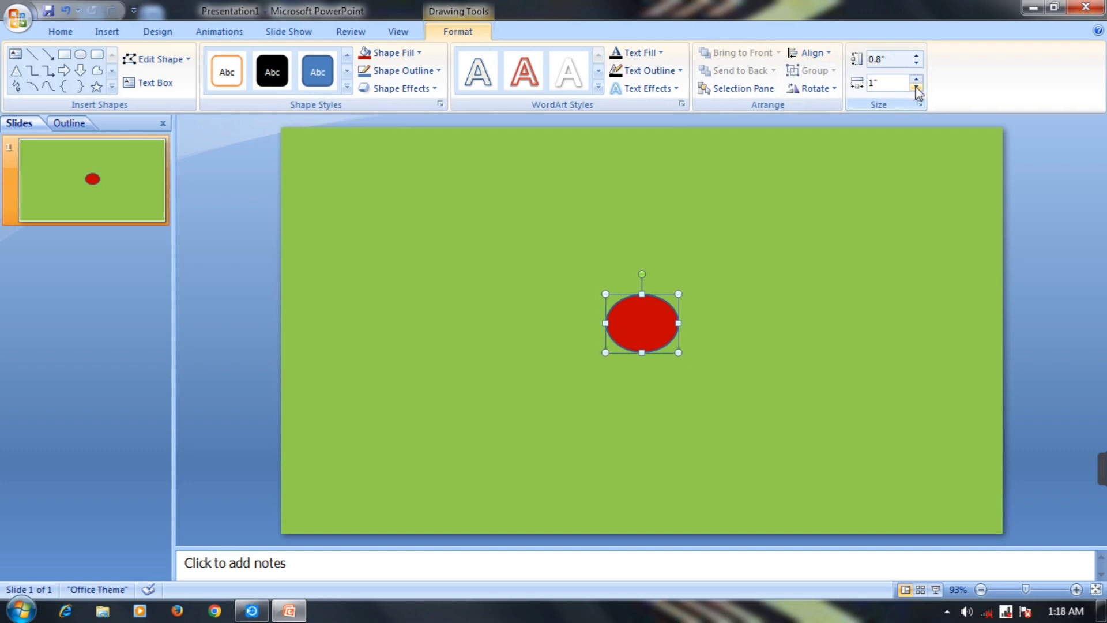
left_click(917, 87)
left_click(917, 86)
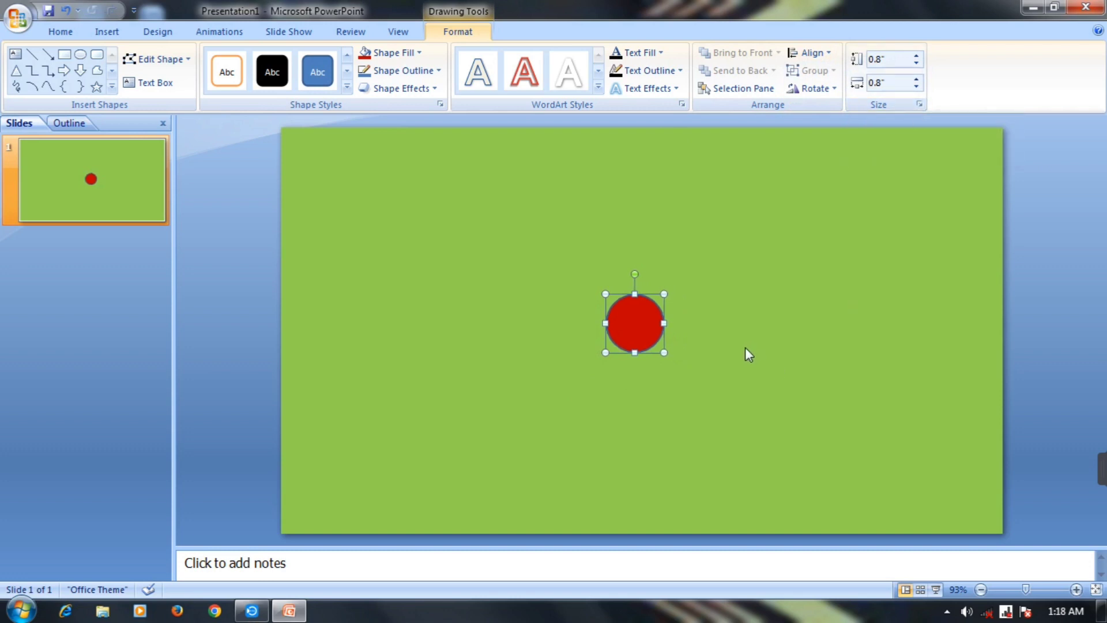
- Duplicate the circle and shrink the copy to 0.4" by 0.4"
key("ctrl+d")
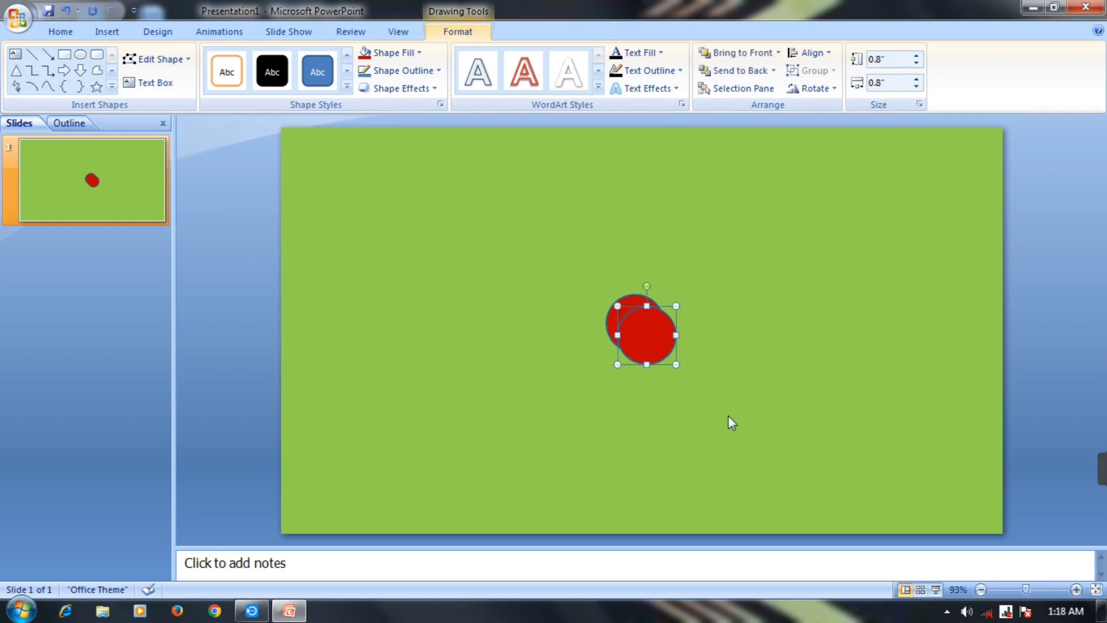
left_click(916, 62)
left_click(916, 63)
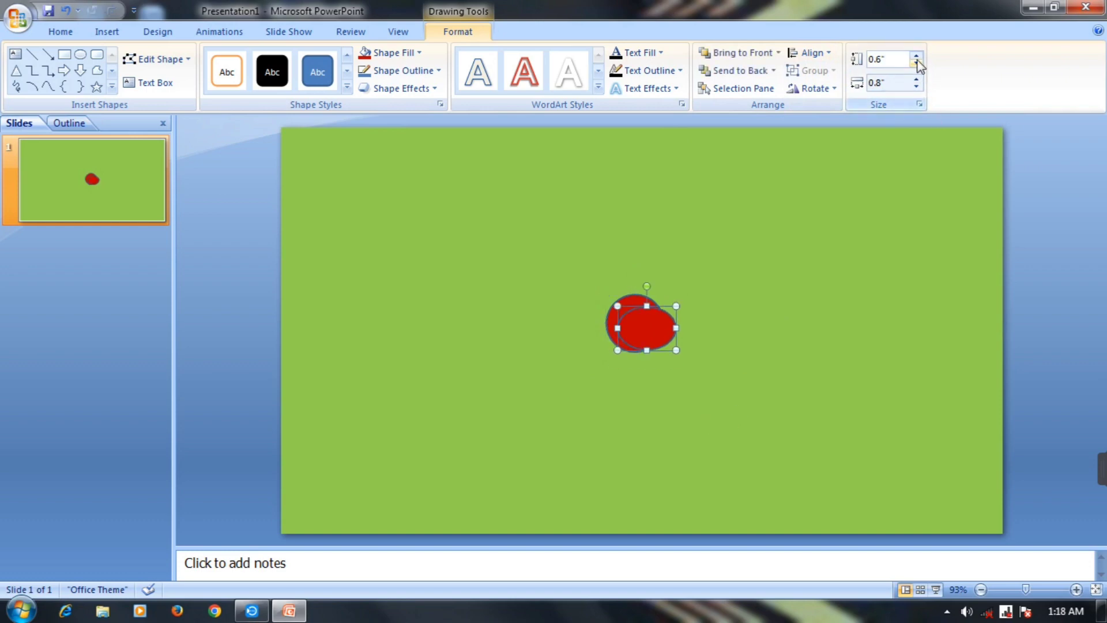
left_click(917, 62)
left_click(916, 62)
left_click(917, 86)
left_click(916, 86)
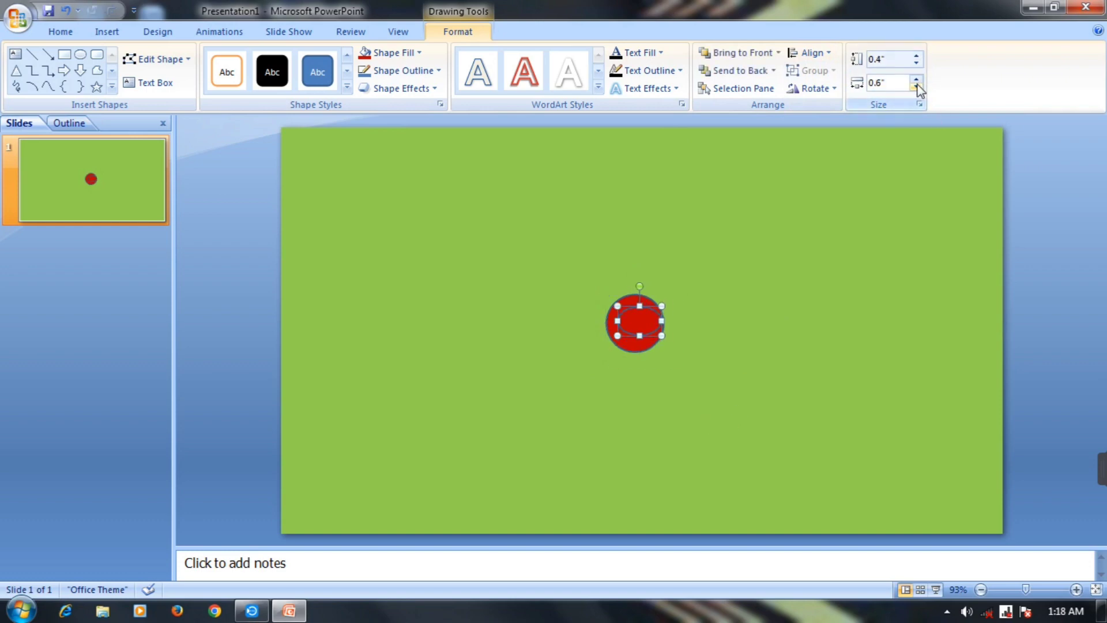
left_click(917, 86)
left_click(917, 86)
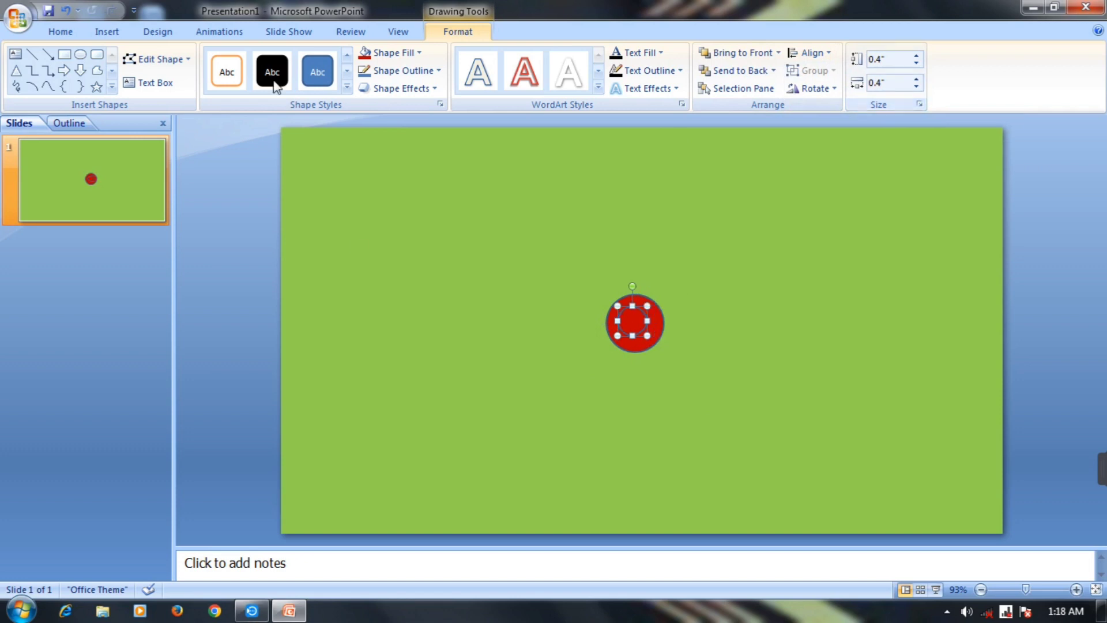
- Fill the inner circle with standard Red and remove its outline
left_click(378, 53)
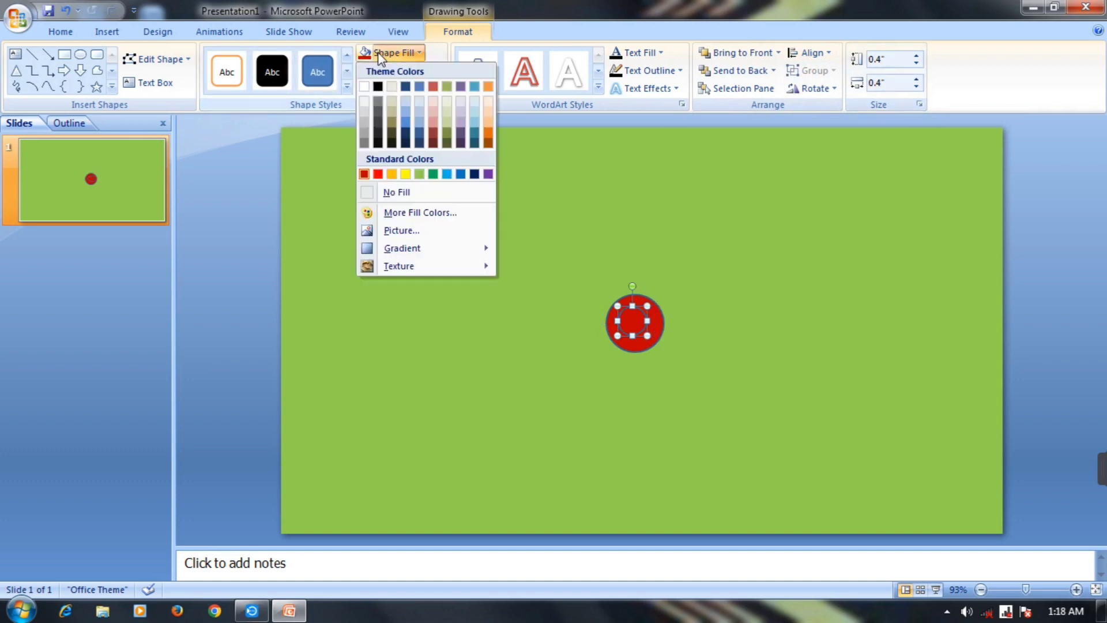
left_click(377, 173)
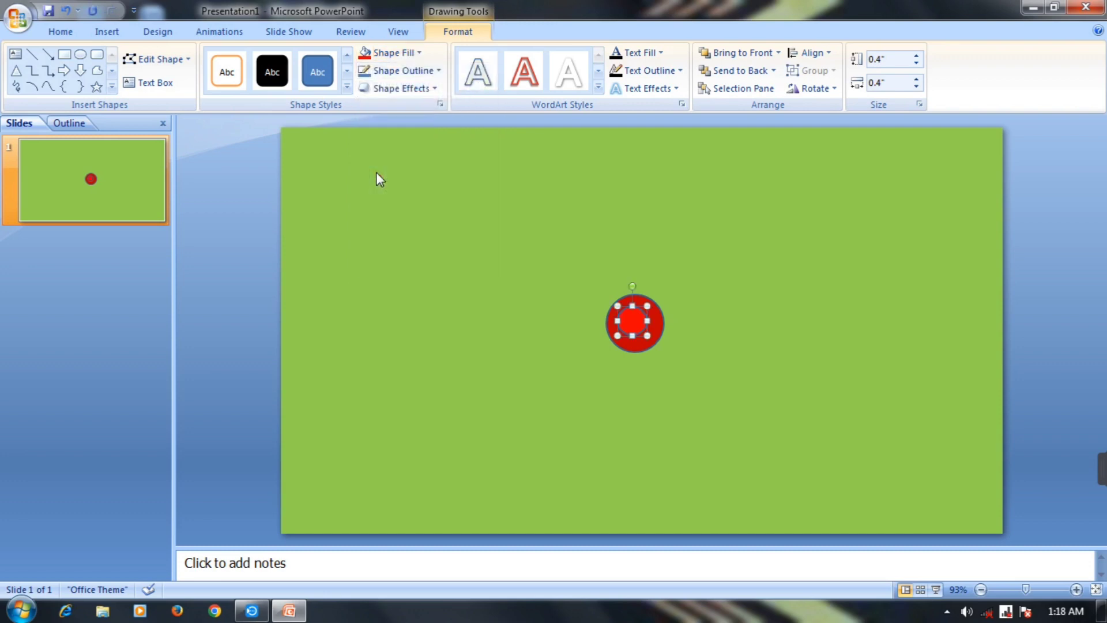
left_click(403, 71)
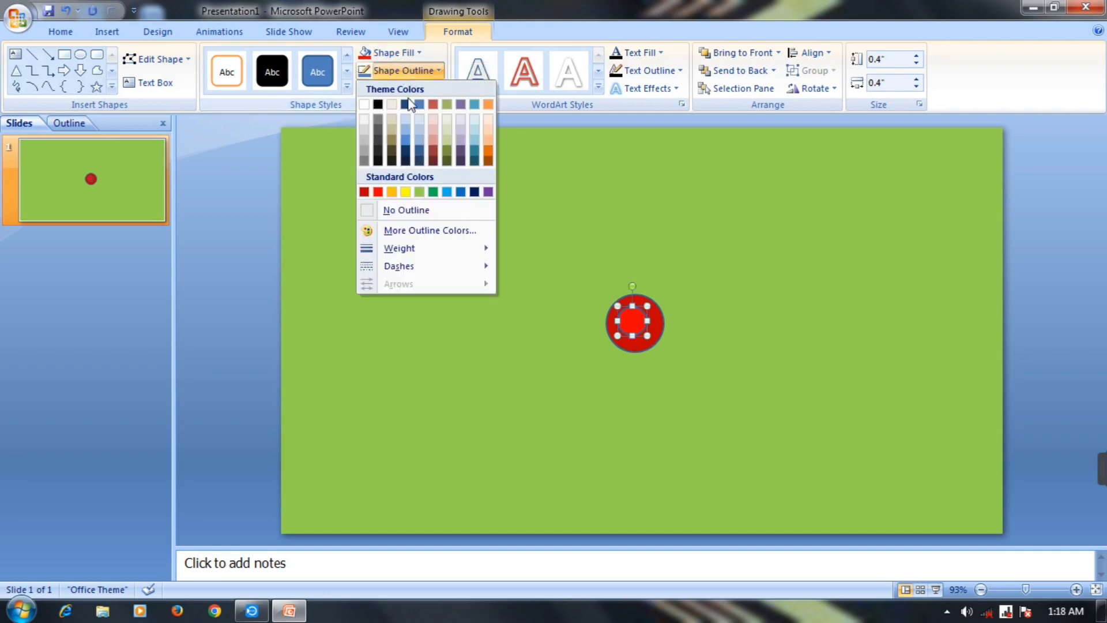
left_click(410, 211)
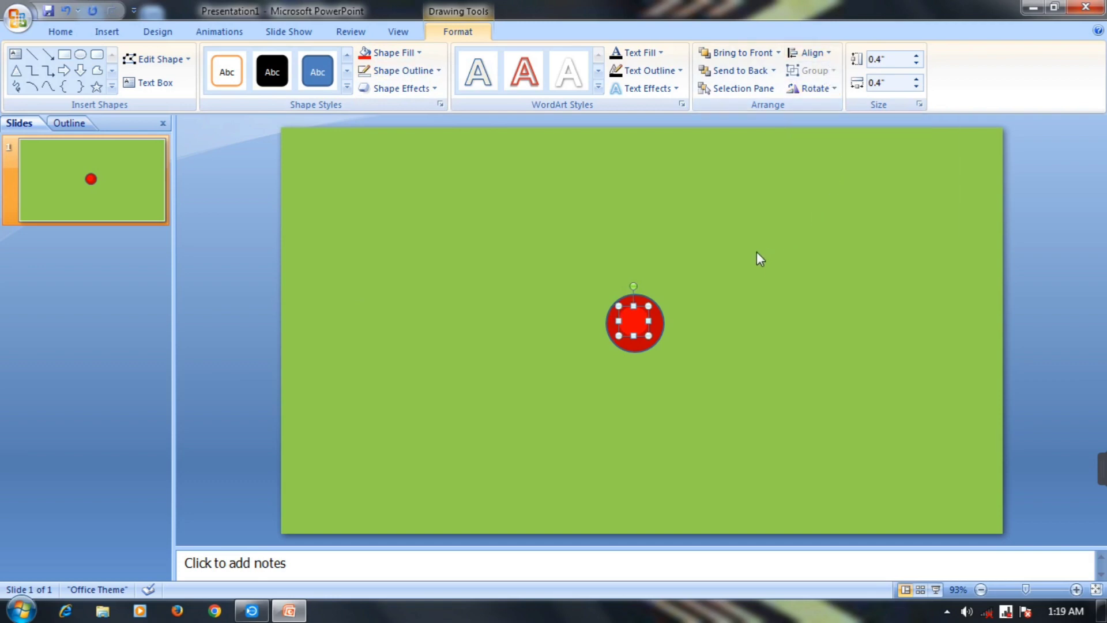
- Nudge the inner red circle into place with the arrow keys
key("ctrl+Down")
left_click(751, 317)
left_click(637, 326)
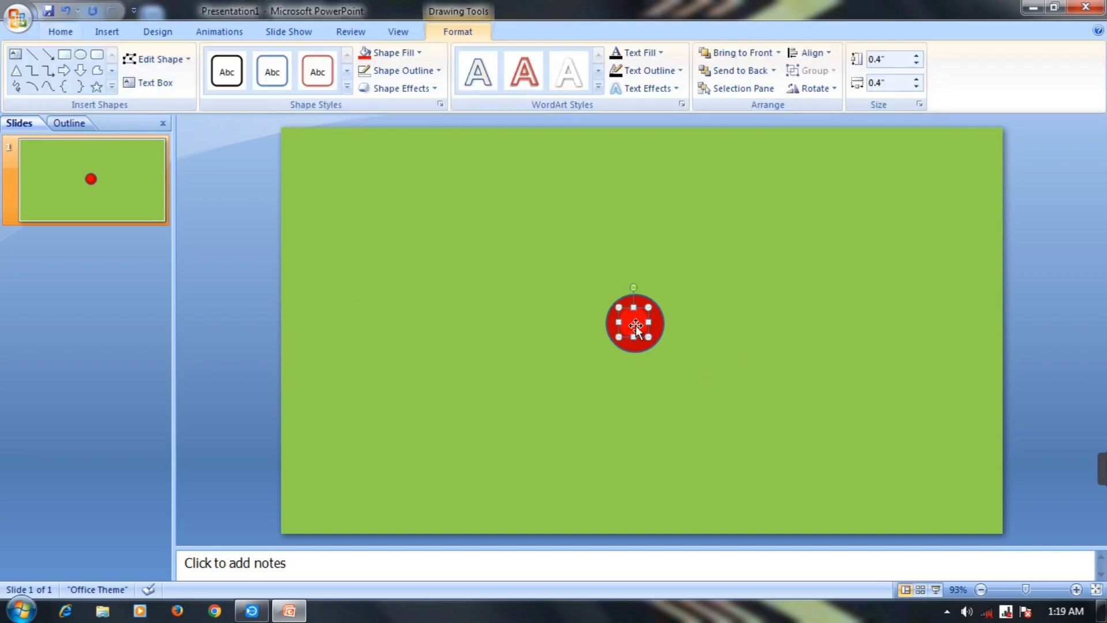
key("Right")
key("Down")
key("Up")
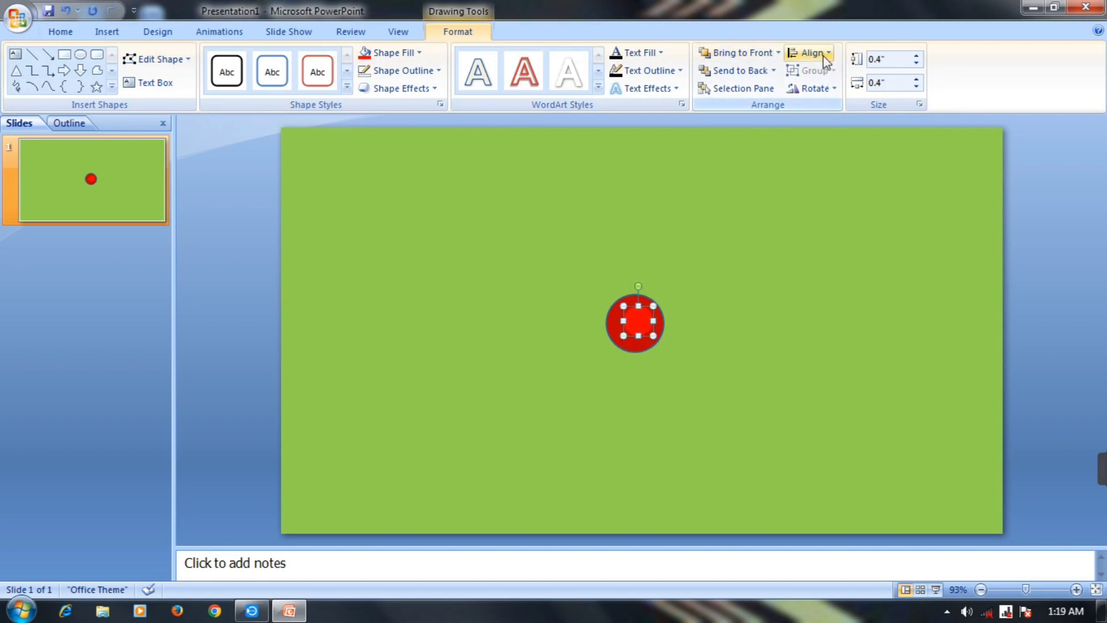
- Align the inner circle to the slide's centre and middle
left_click(809, 52)
left_click(843, 91)
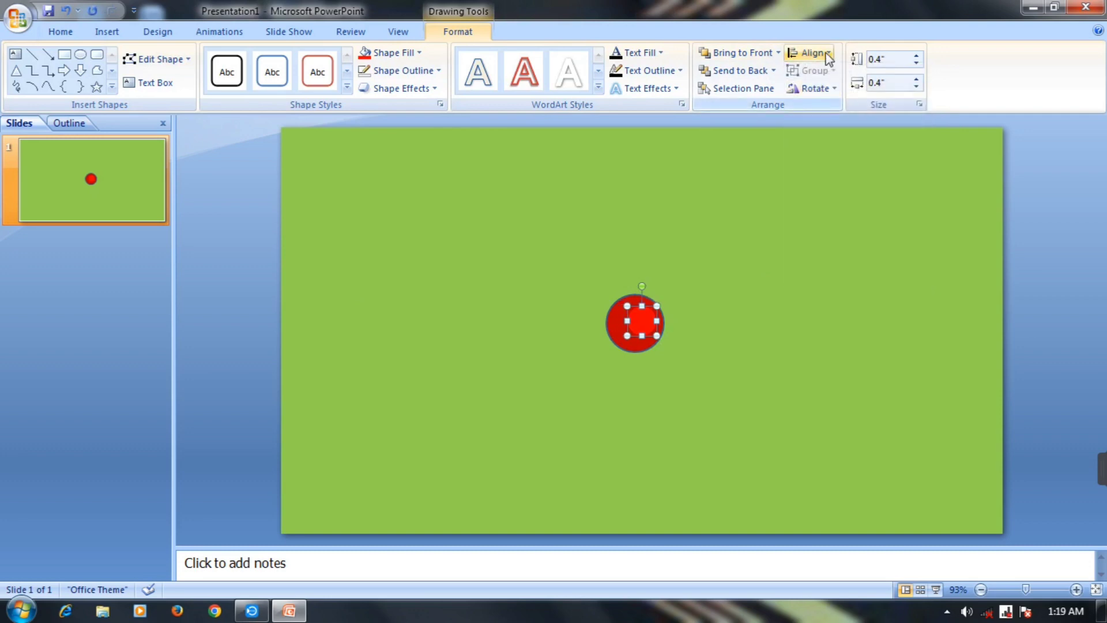
left_click(809, 53)
left_click(840, 145)
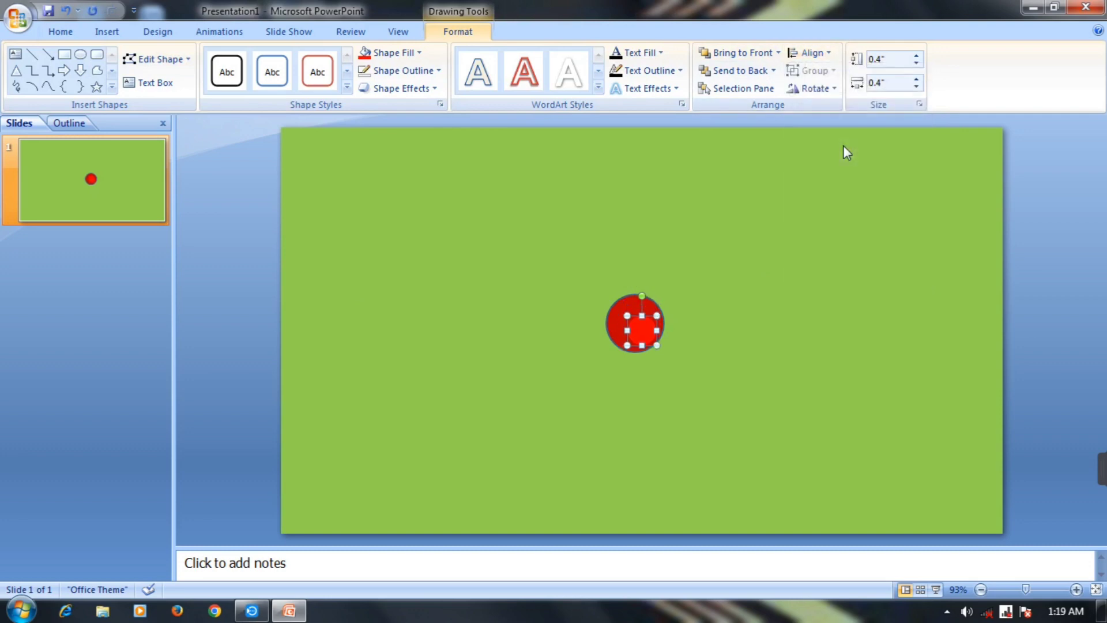
- Align the large outer circle to the slide's centre and middle, making the circles concentric
left_click(620, 310)
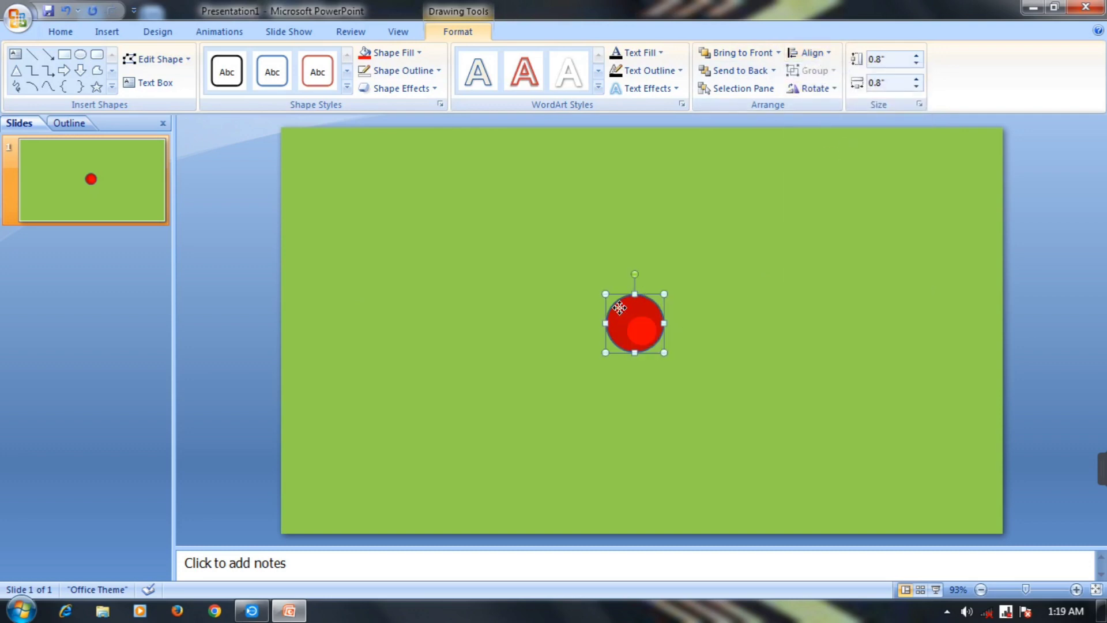
left_click(809, 53)
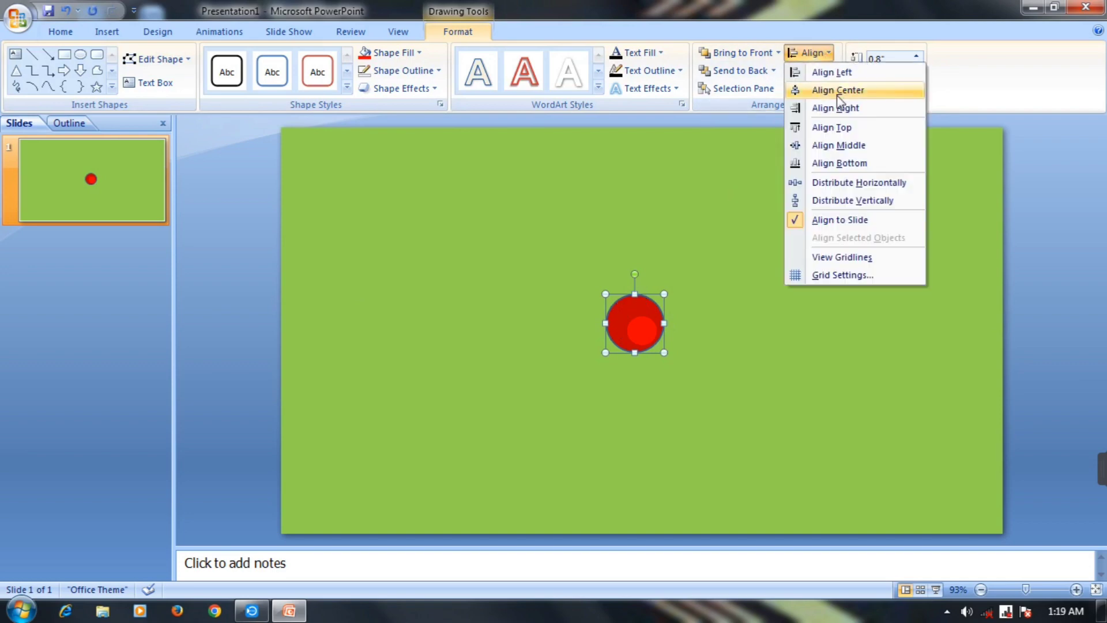
left_click(838, 91)
left_click(809, 53)
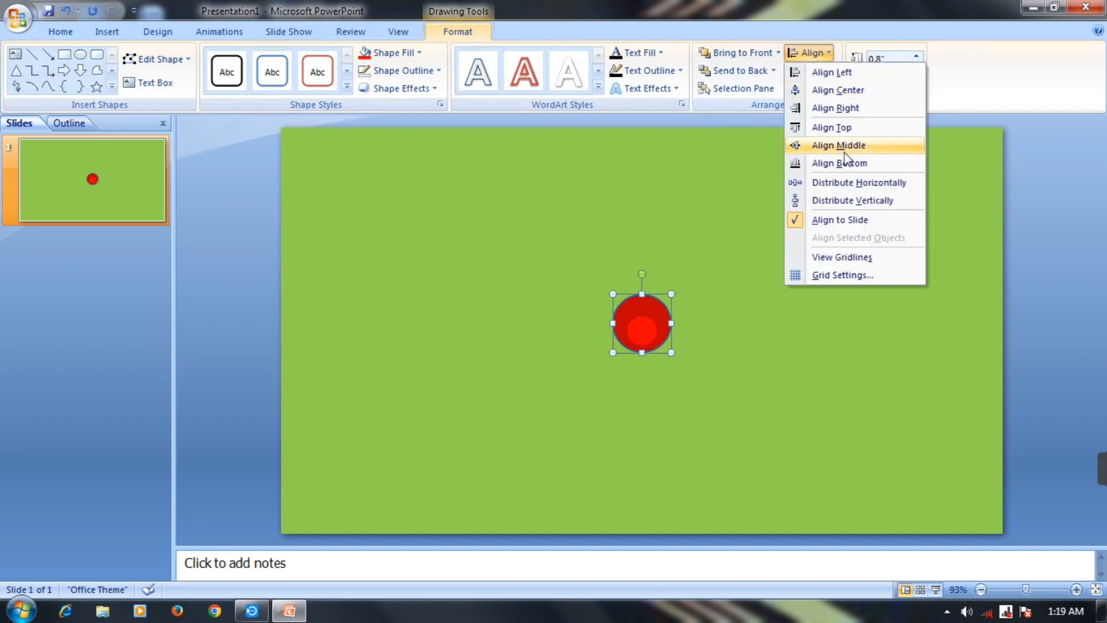
left_click(846, 147)
left_click(720, 384)
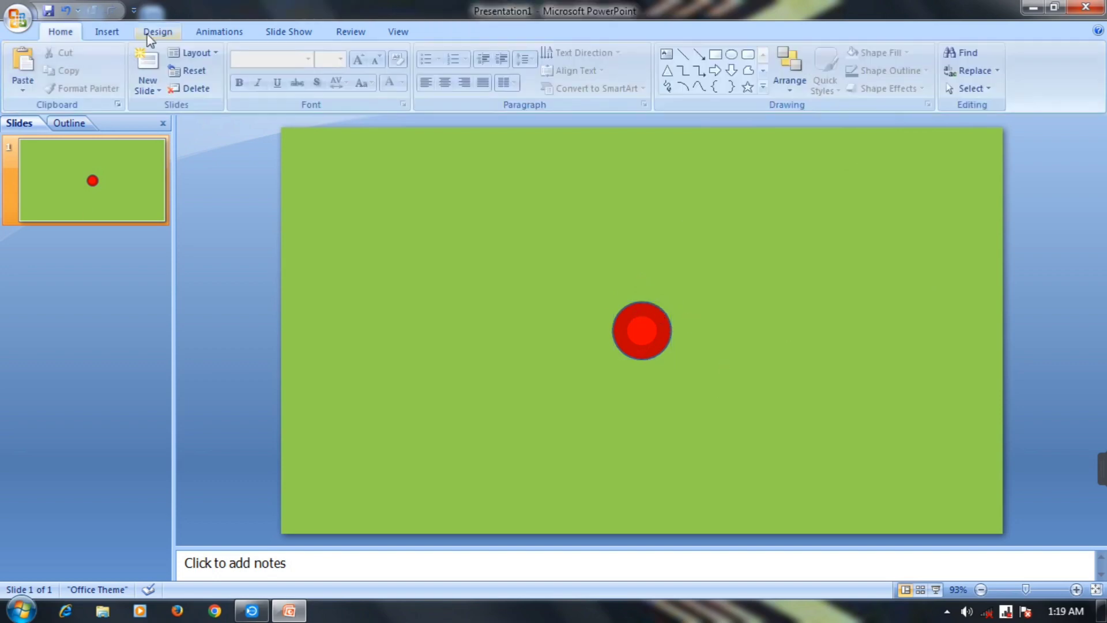
- Draw a trapezoid above the red circle and stretch it slightly taller
left_click(104, 35)
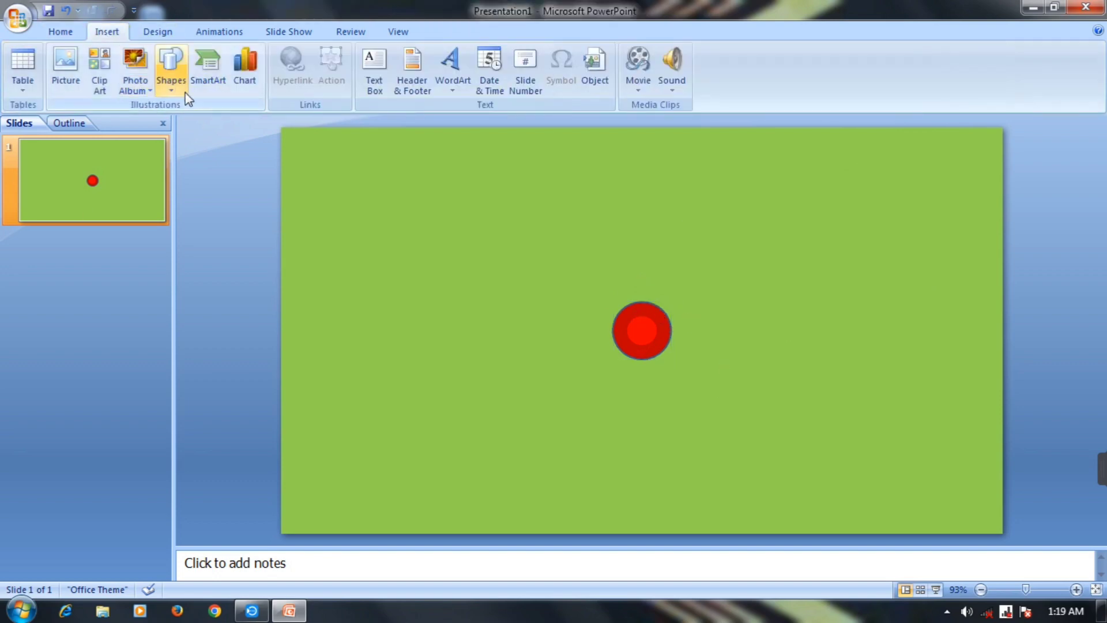
left_click(167, 91)
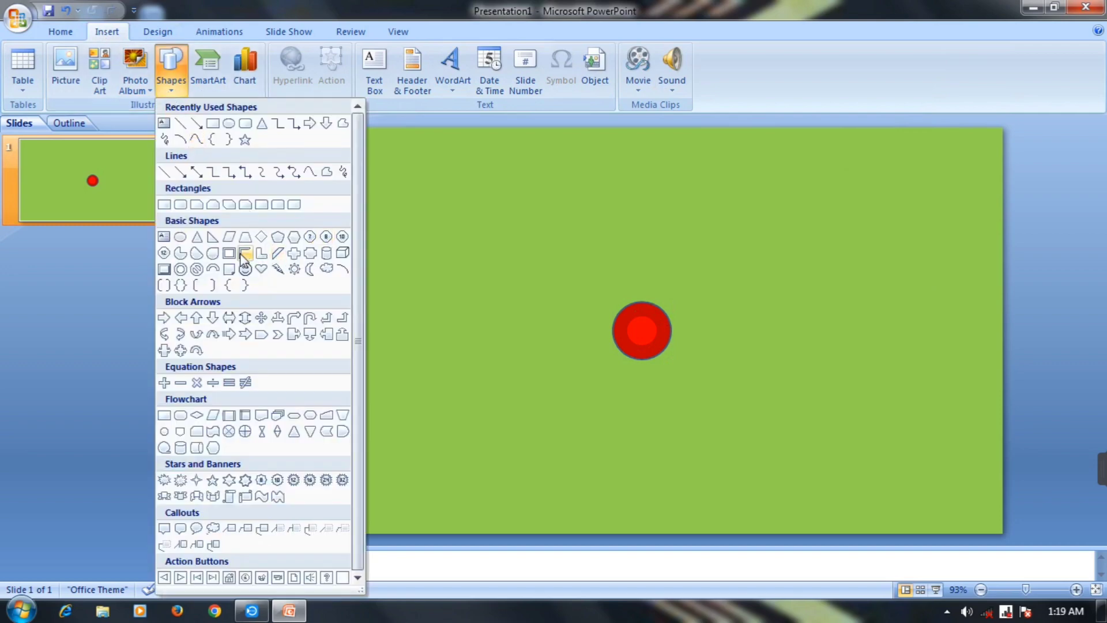
left_click(247, 239)
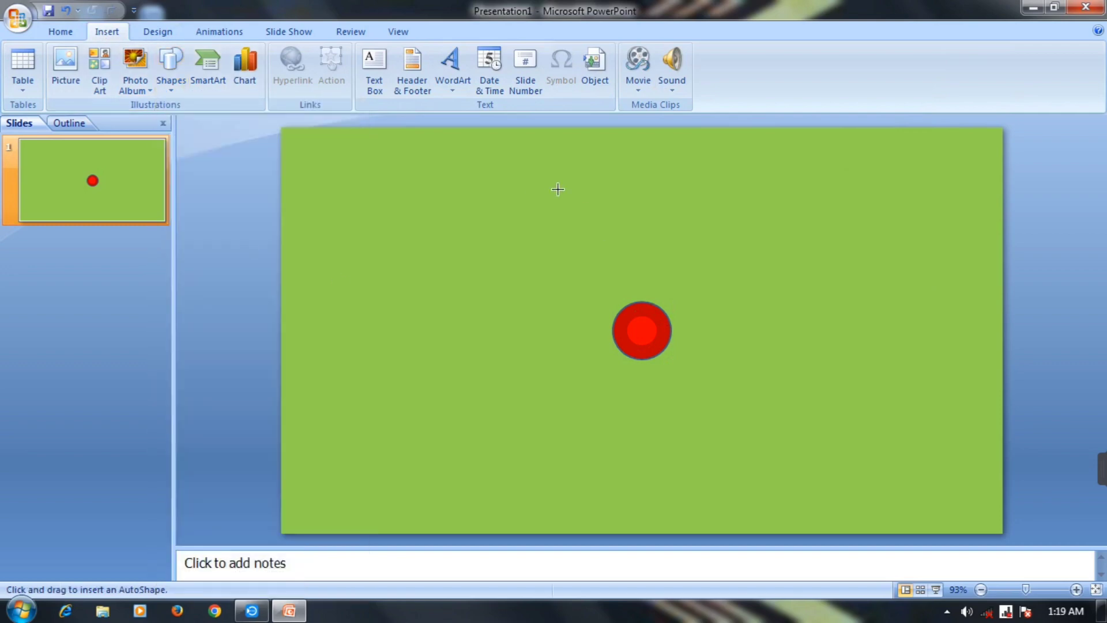
left_click_drag(617, 161, 690, 259)
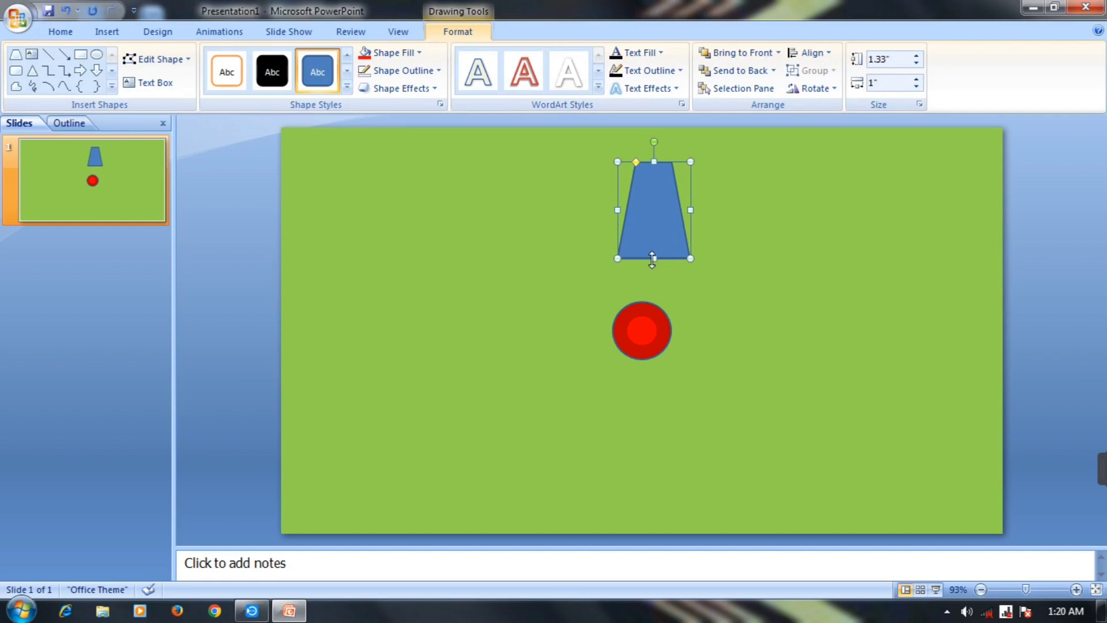
left_click_drag(654, 257, 654, 264)
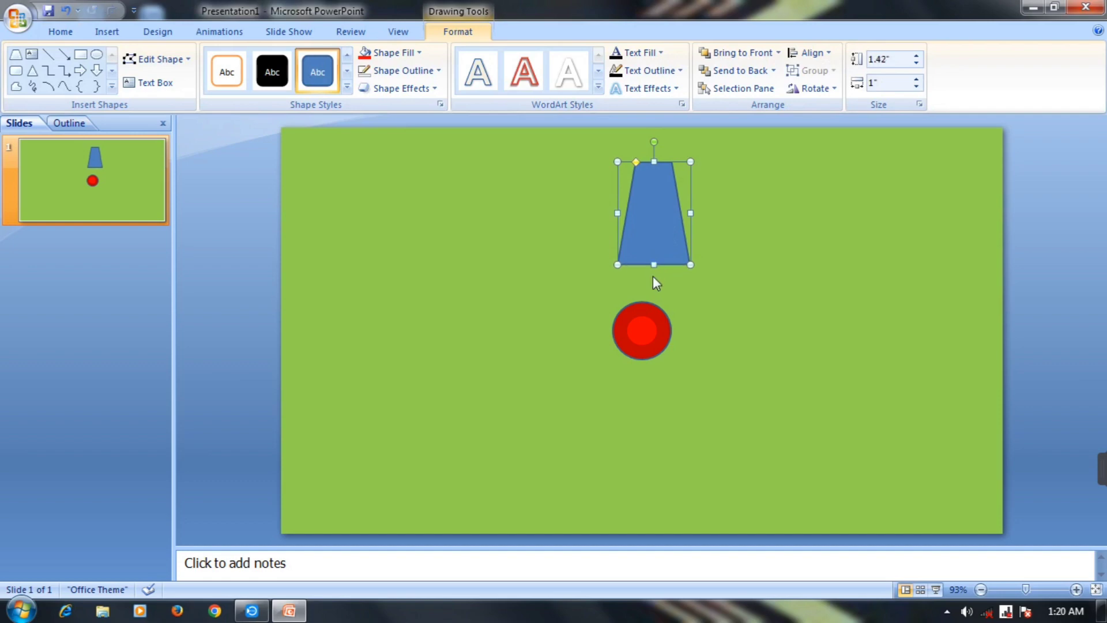
left_click(652, 278)
left_click(655, 267)
- Size the trapezoid to 1.6" tall by 0.8" wide
left_click(916, 56)
left_click(917, 56)
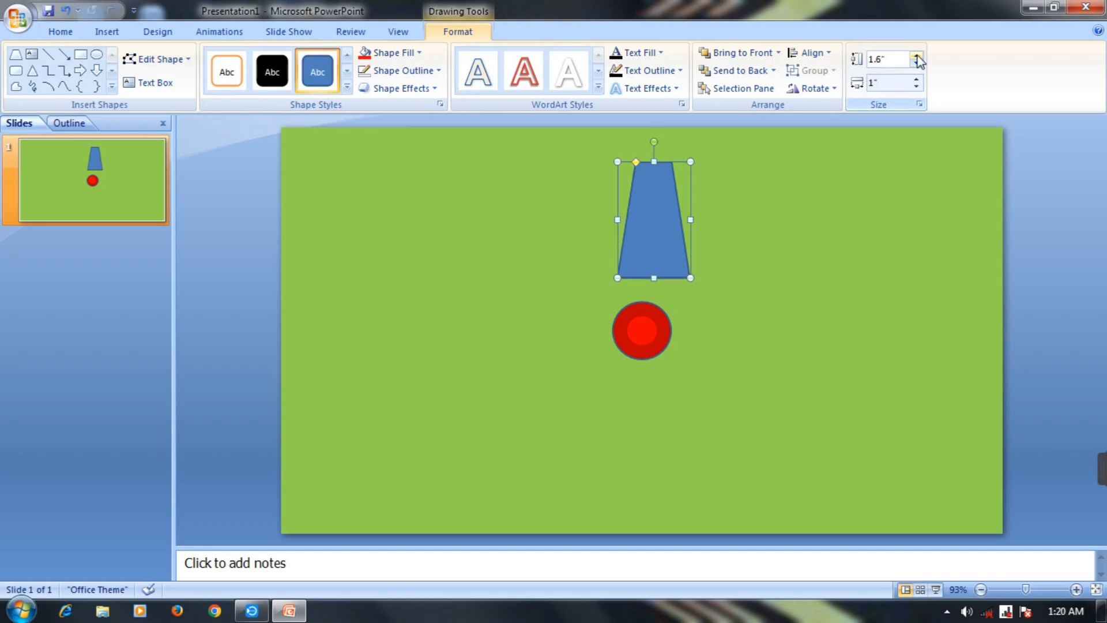
left_click(916, 87)
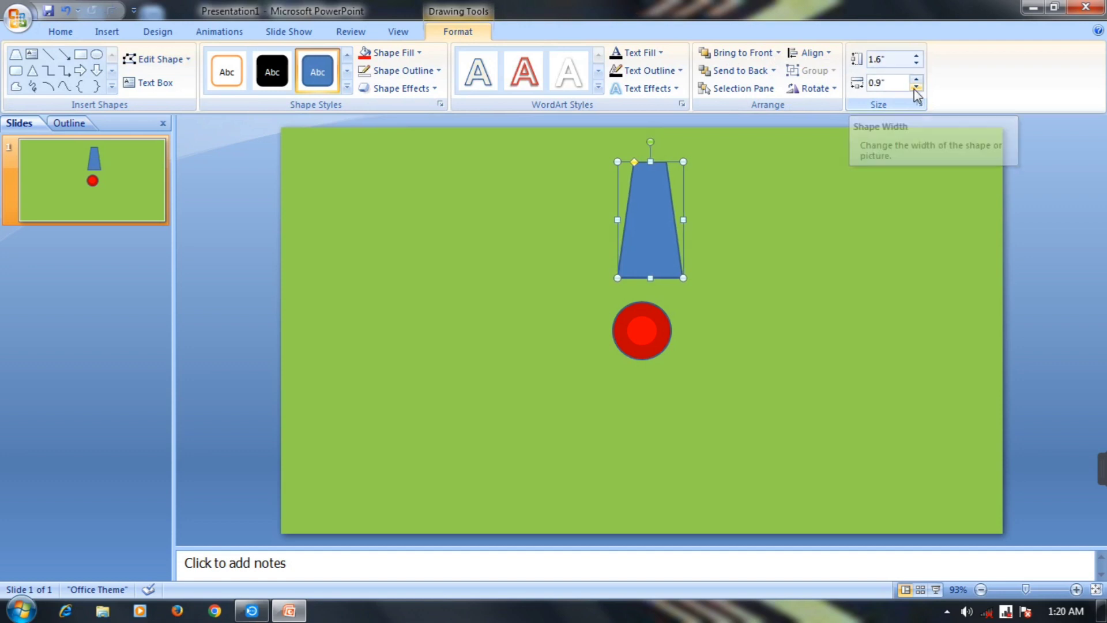
left_click(917, 87)
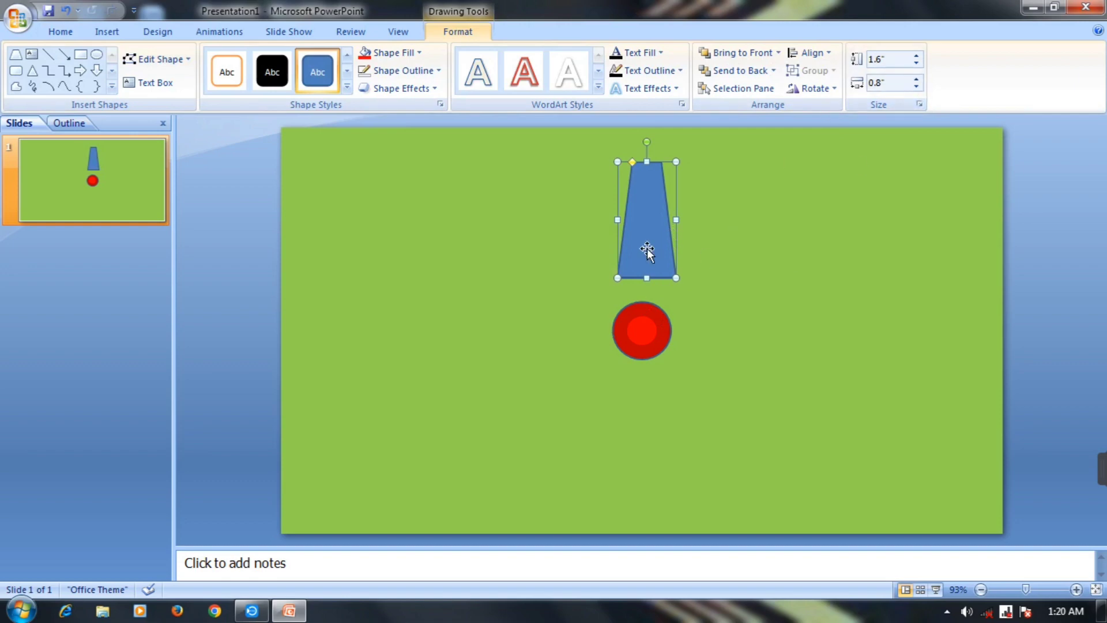
- Centre the trapezoid horizontally on the slide and duplicate it with Ctrl+D
left_click(827, 53)
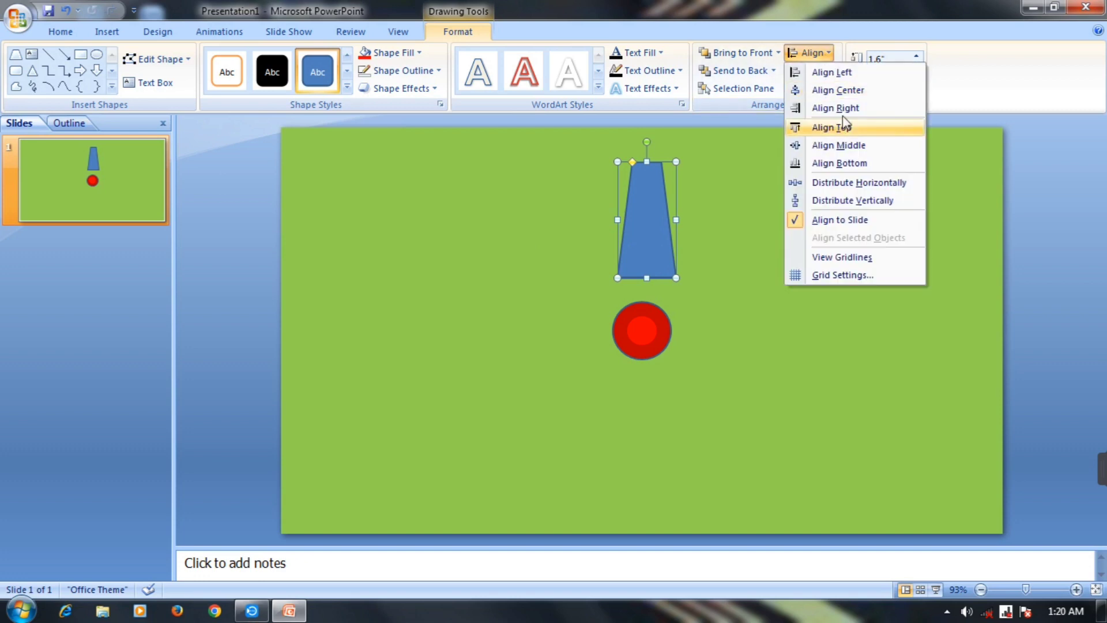
left_click(850, 89)
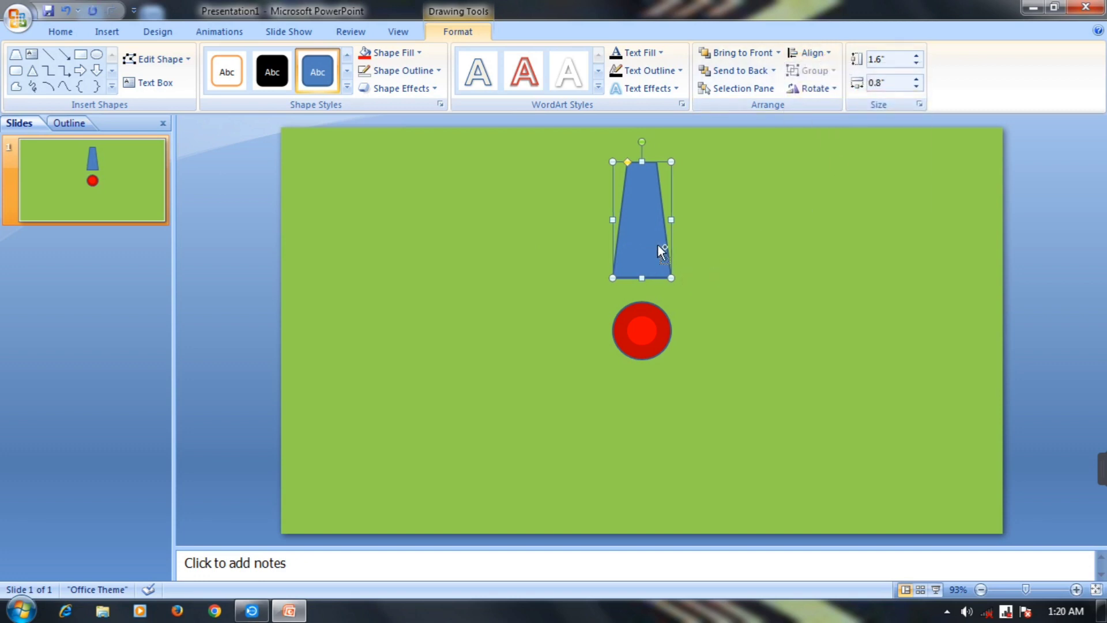
key("ctrl+d")
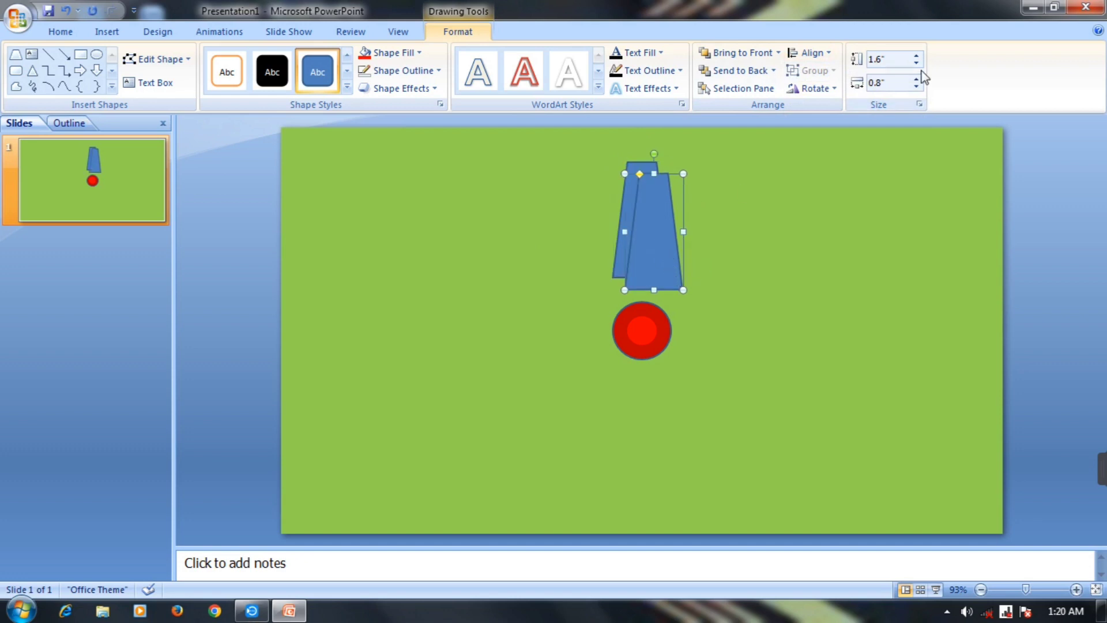
- Resize the trapezoid copy to 0.5" tall by 0.3" wide
left_click(915, 64)
left_click(915, 64)
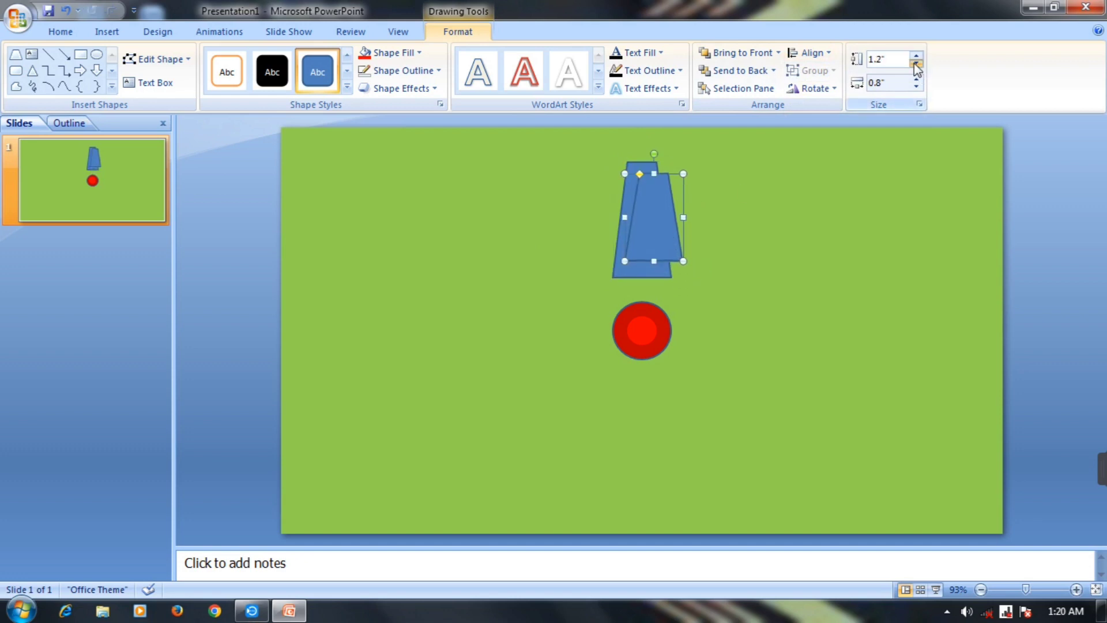
left_click(915, 64)
left_click(916, 64)
left_click(916, 64)
left_click(916, 64)
left_click(916, 64)
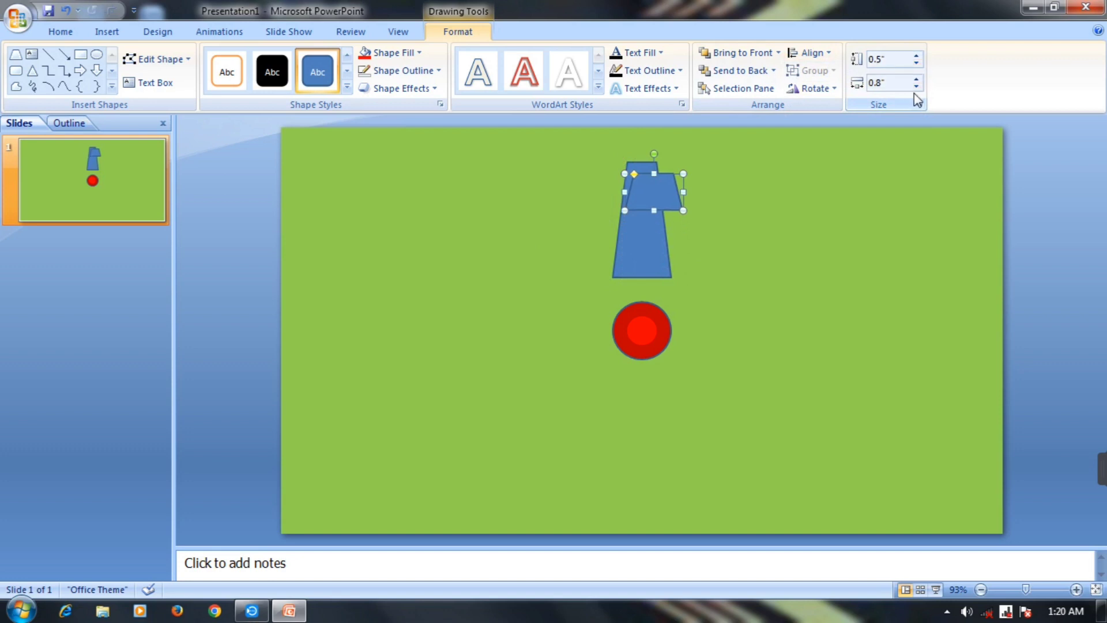
left_click(916, 86)
left_click(915, 86)
left_click(916, 86)
left_click(915, 86)
left_click(915, 87)
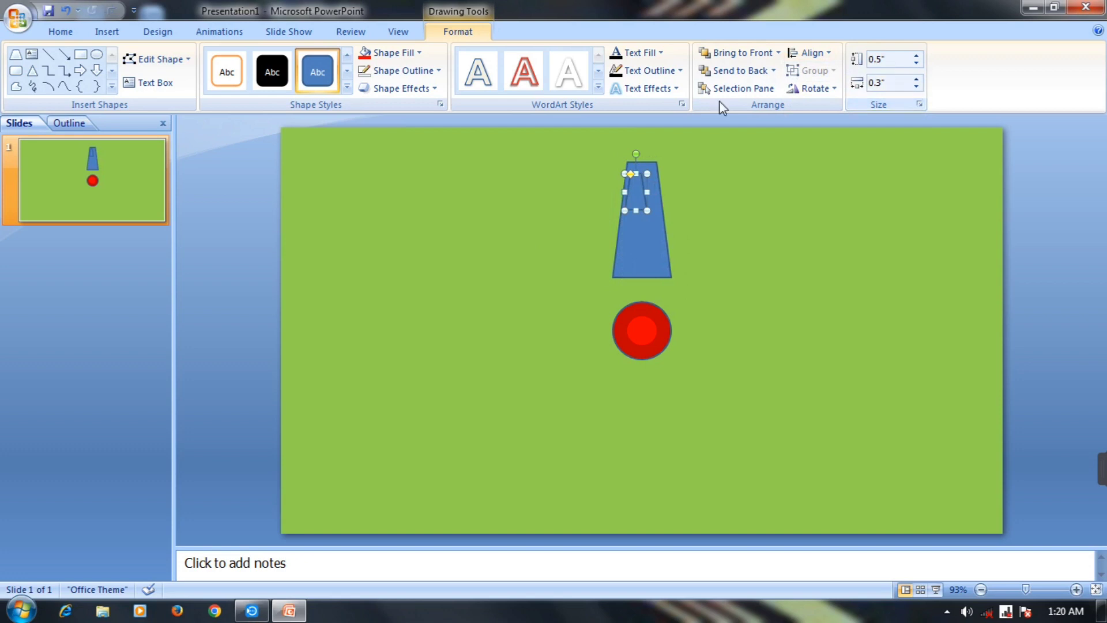
- Move the small trapezoid down onto the red circle and centre it horizontally
key("Down")
key("Down")
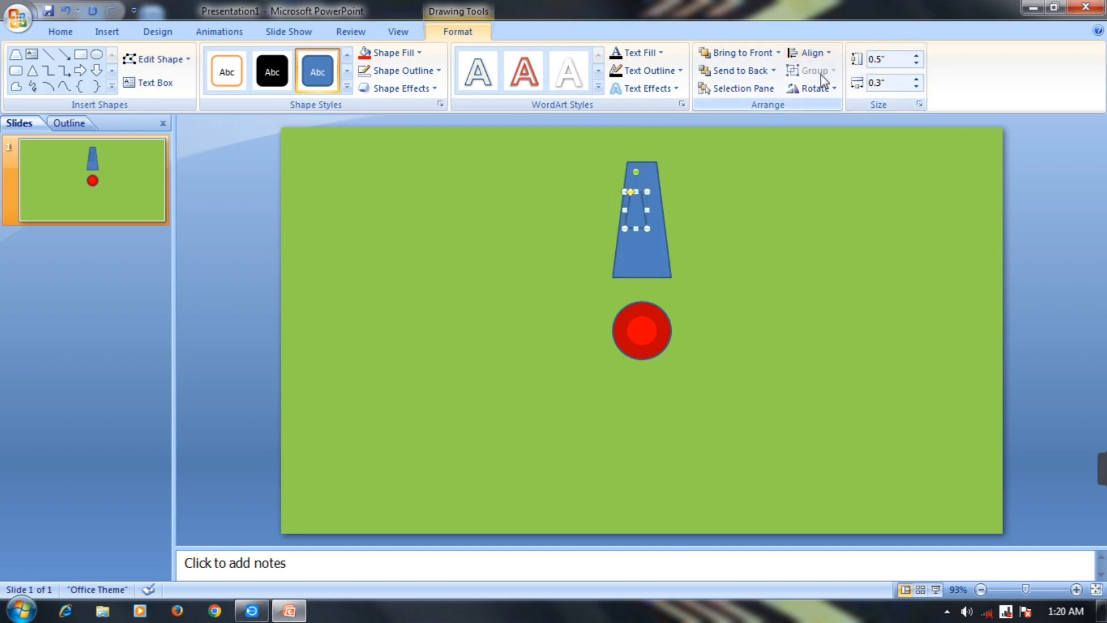
key("Down")
key("Down")
key("Down")
key("Down")
key("Down")
key("Down")
key("Down")
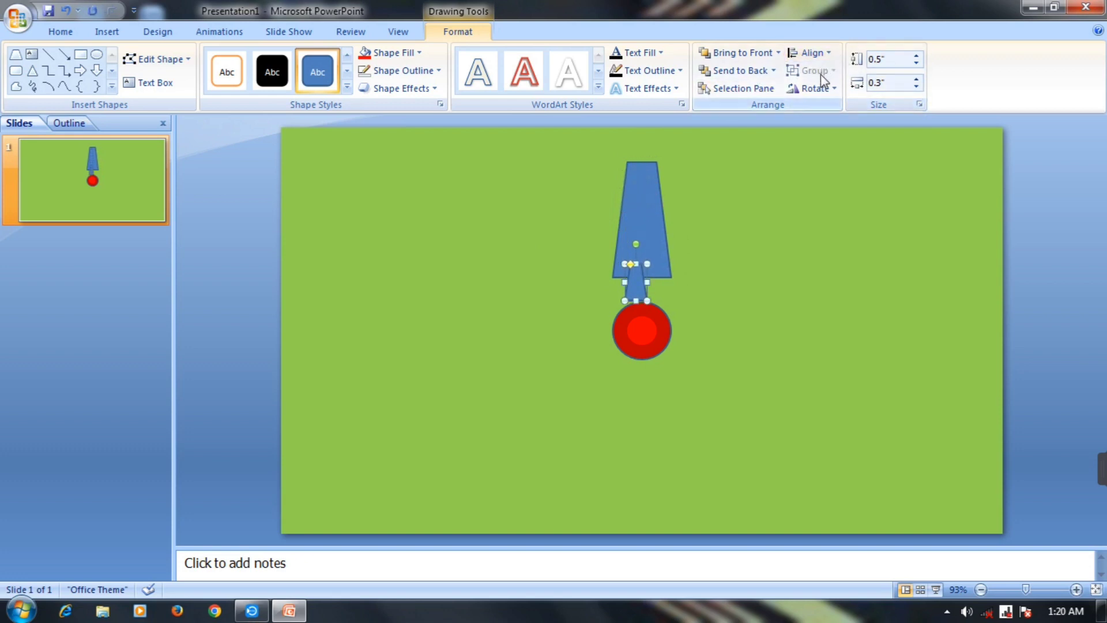
left_click(813, 52)
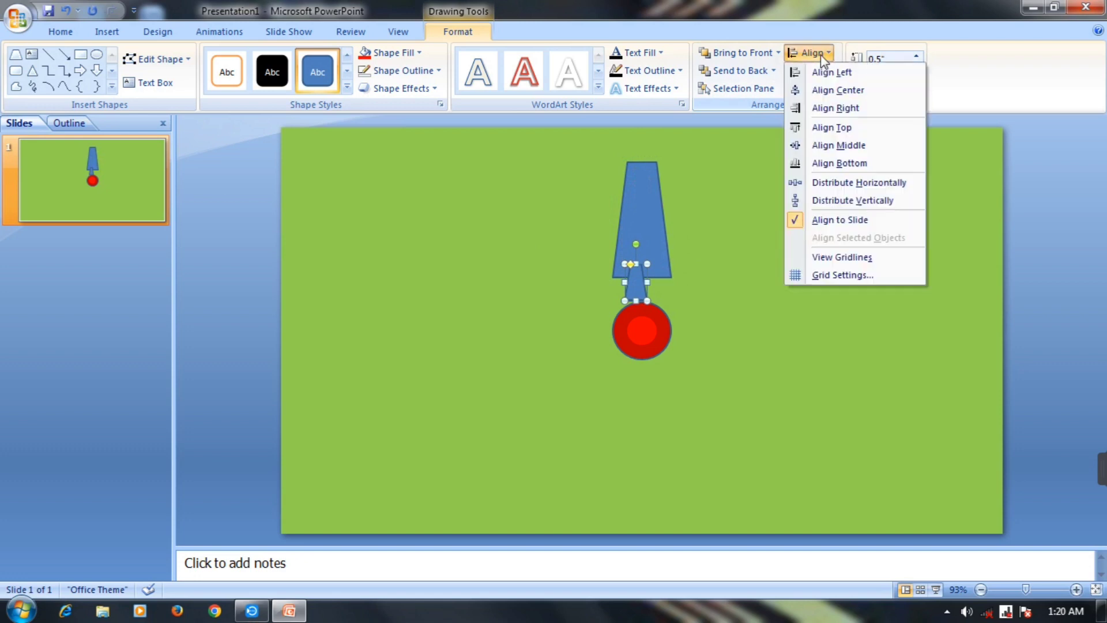
left_click(841, 94)
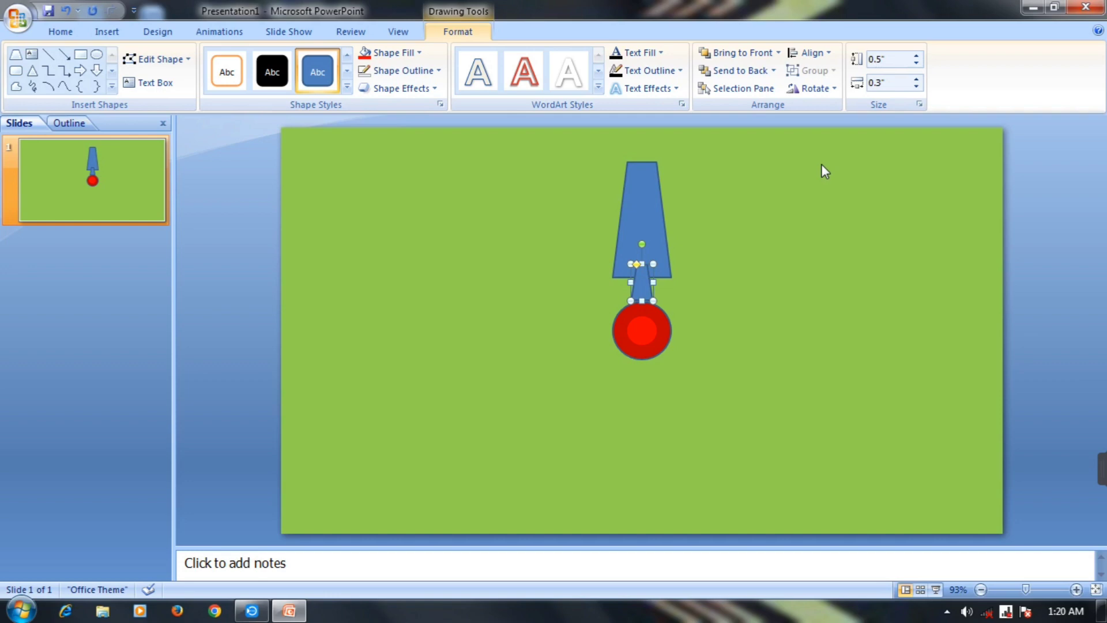
key("Down")
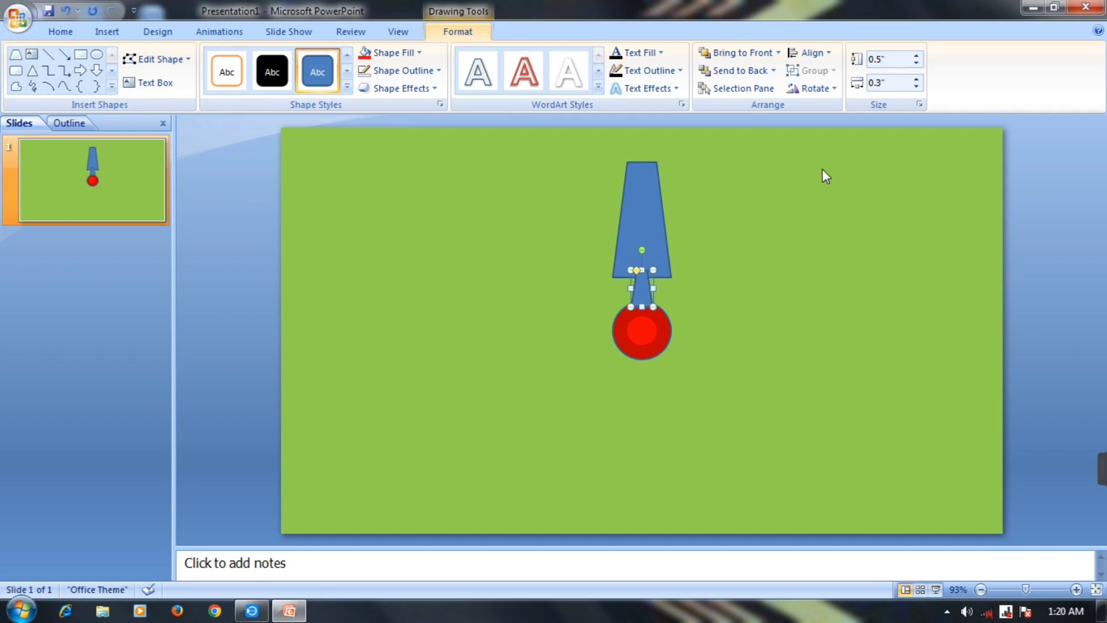
- Raise the large trapezoid blade to 1.8" tall and fill it dark red
left_click(774, 277)
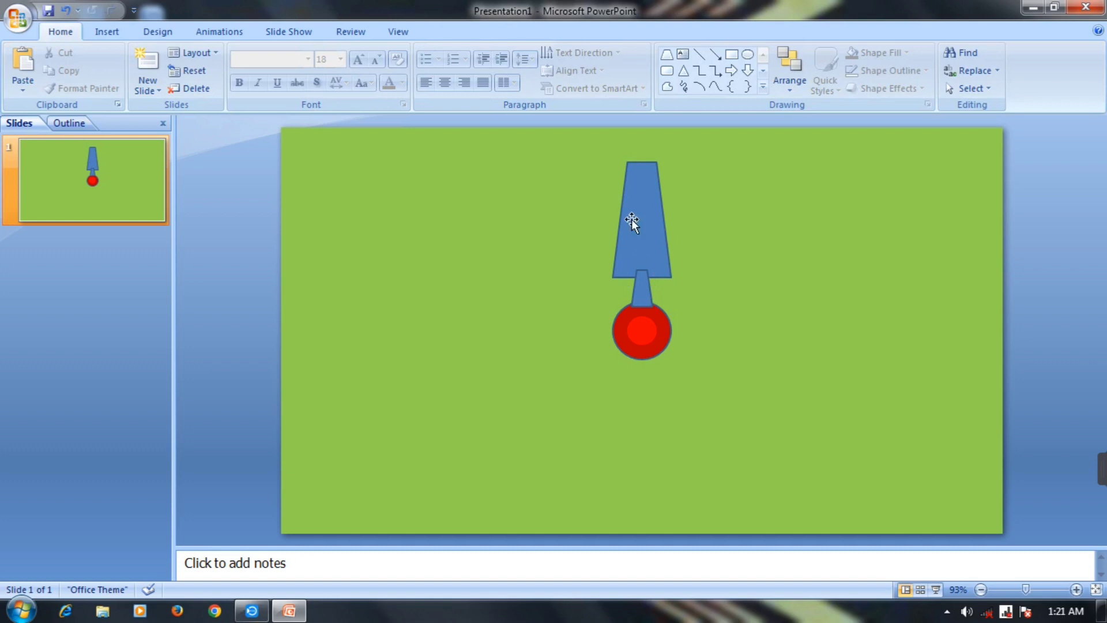
left_click(651, 213)
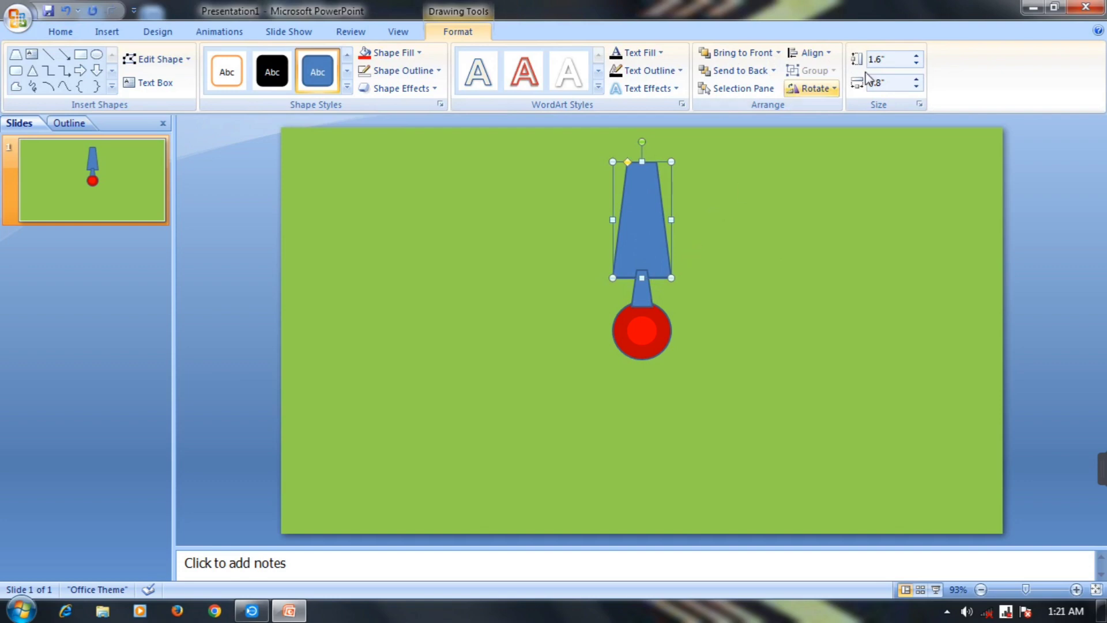
left_click(917, 56)
left_click(916, 56)
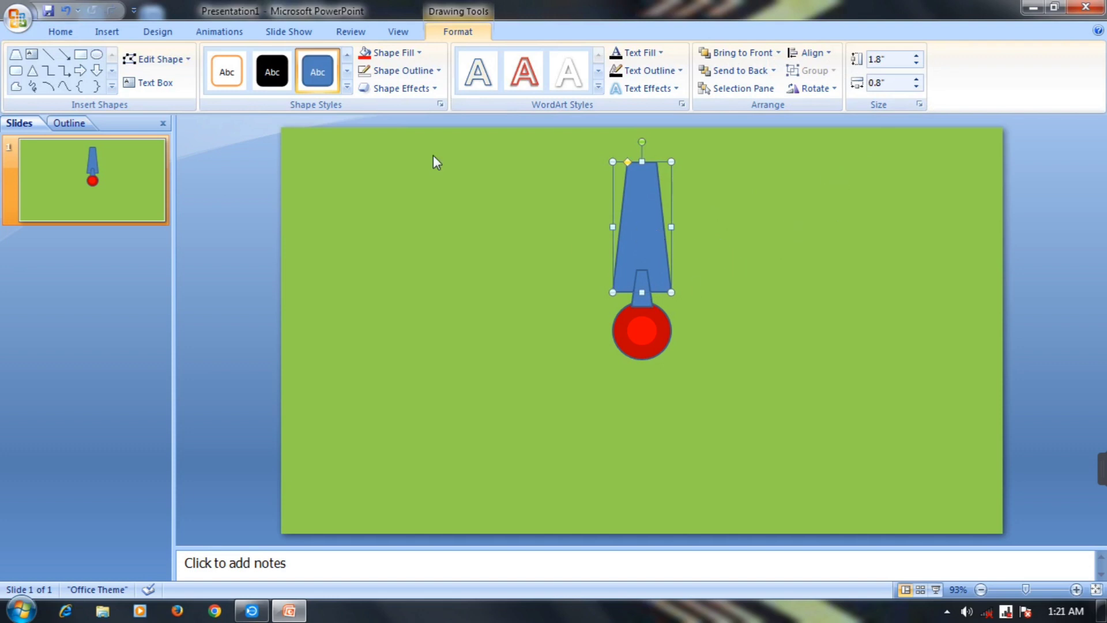
left_click(392, 53)
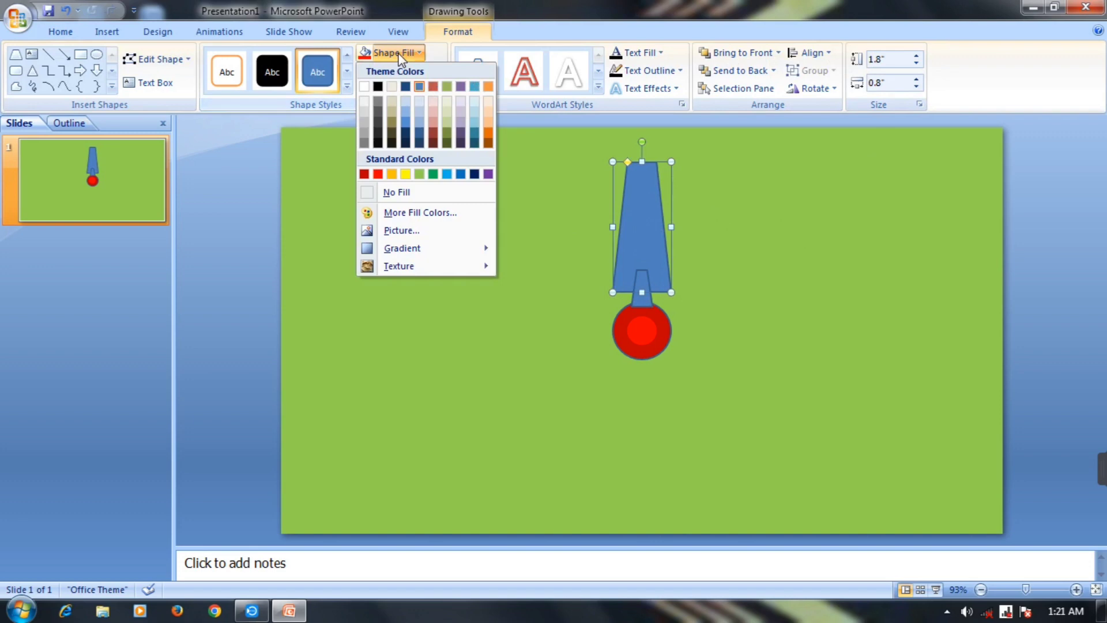
left_click(364, 174)
- Fill the small neck trapezoid dark red and send it to the back
left_click(641, 286)
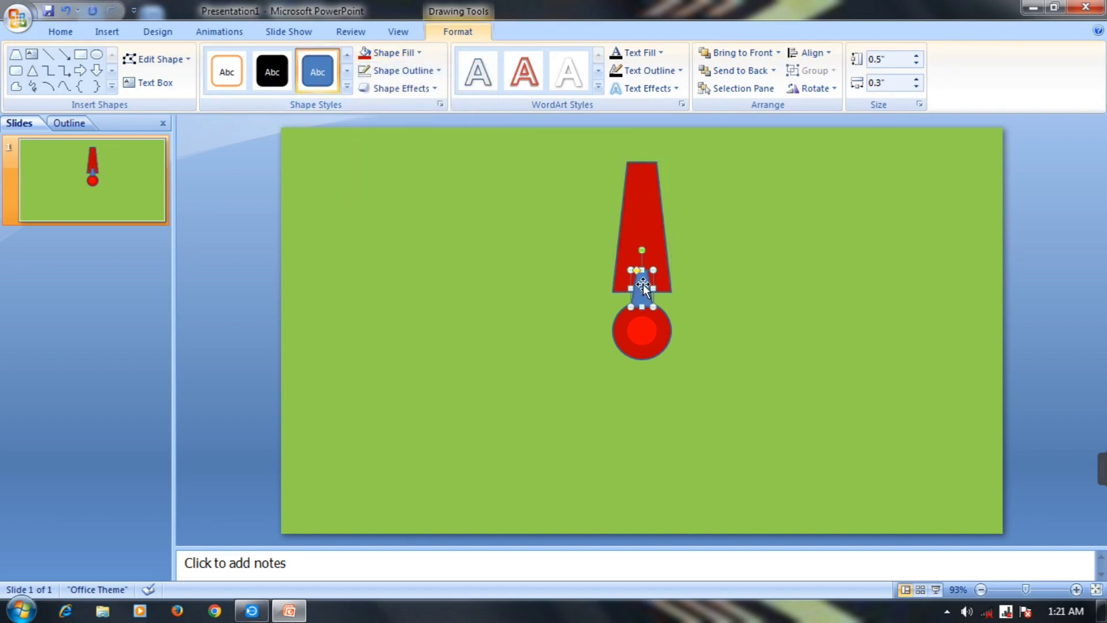
left_click(389, 52)
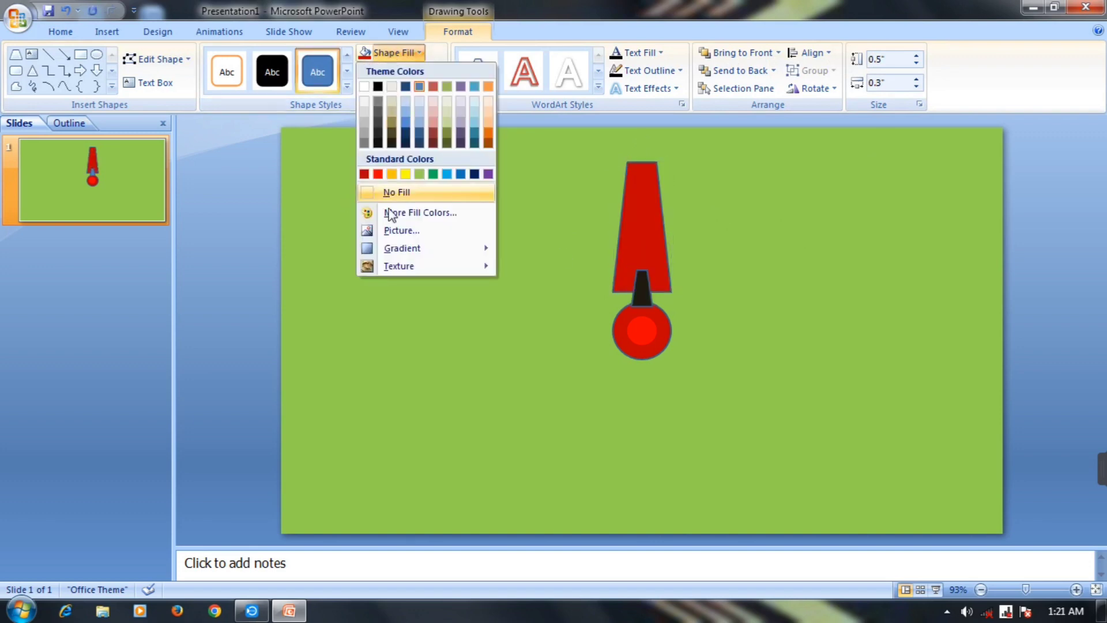
left_click(364, 173)
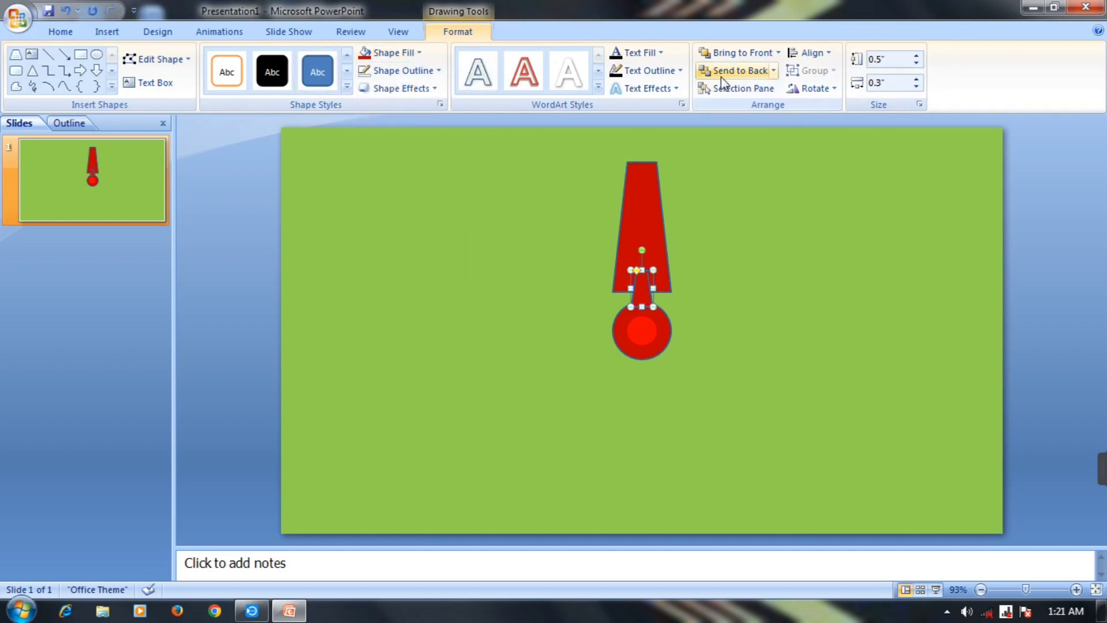
left_click(746, 71)
left_click(799, 271)
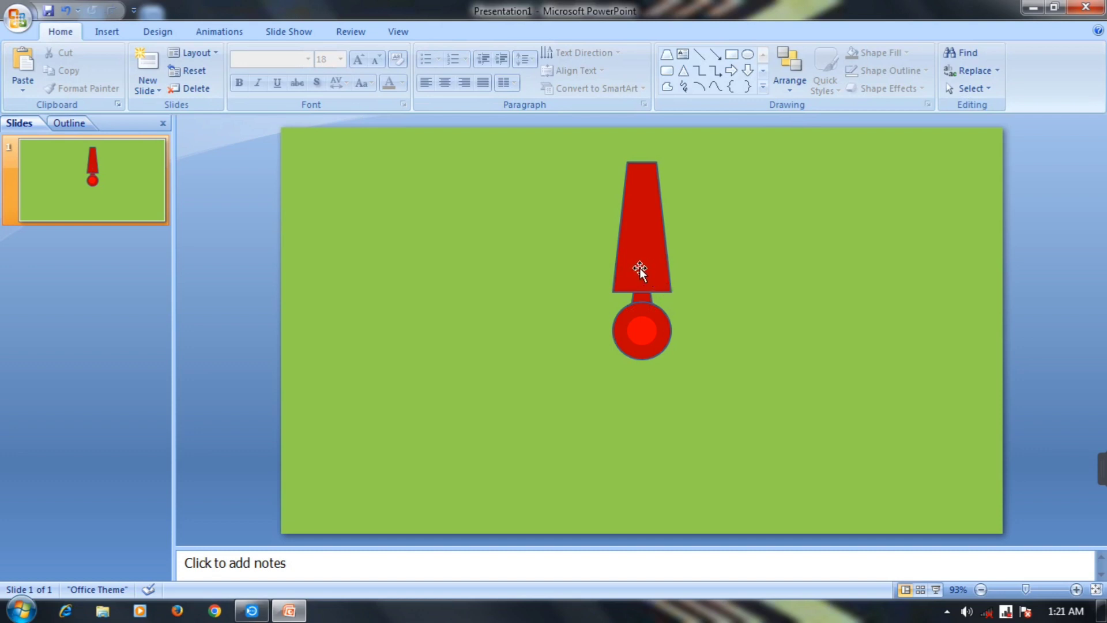
- Insert an oval shape near the slide's top-left corner
left_click(103, 32)
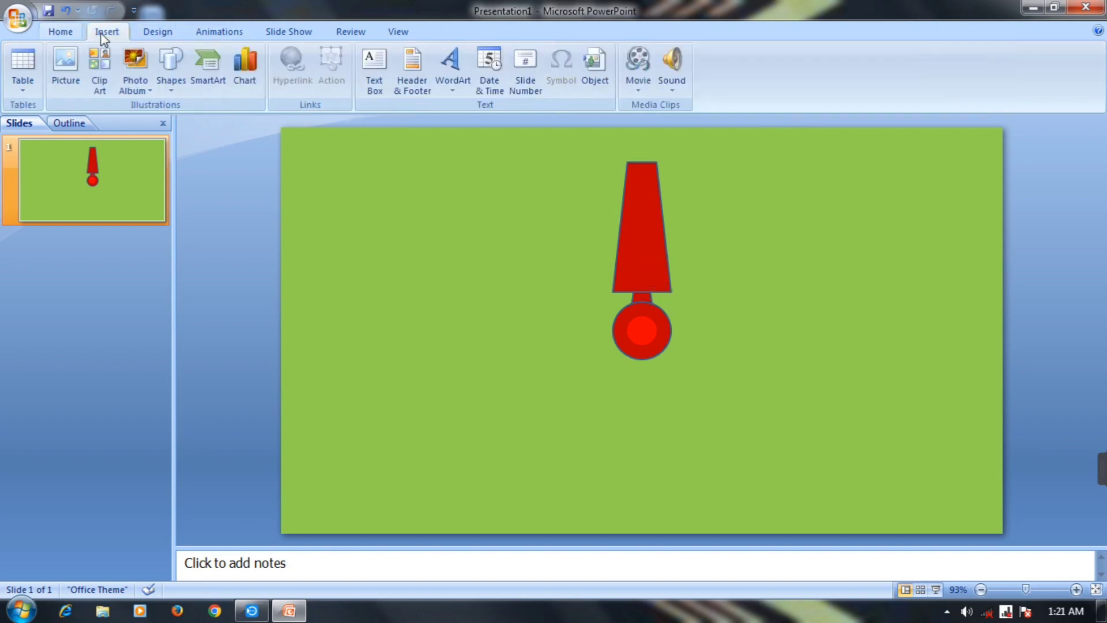
left_click(170, 87)
left_click(245, 124)
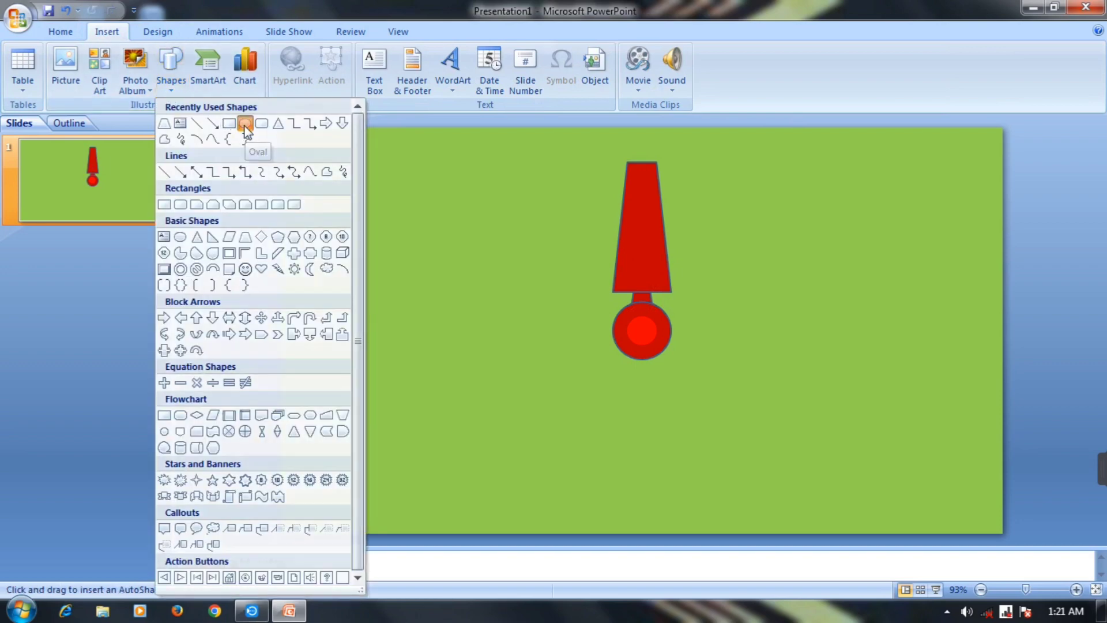
left_click(245, 127)
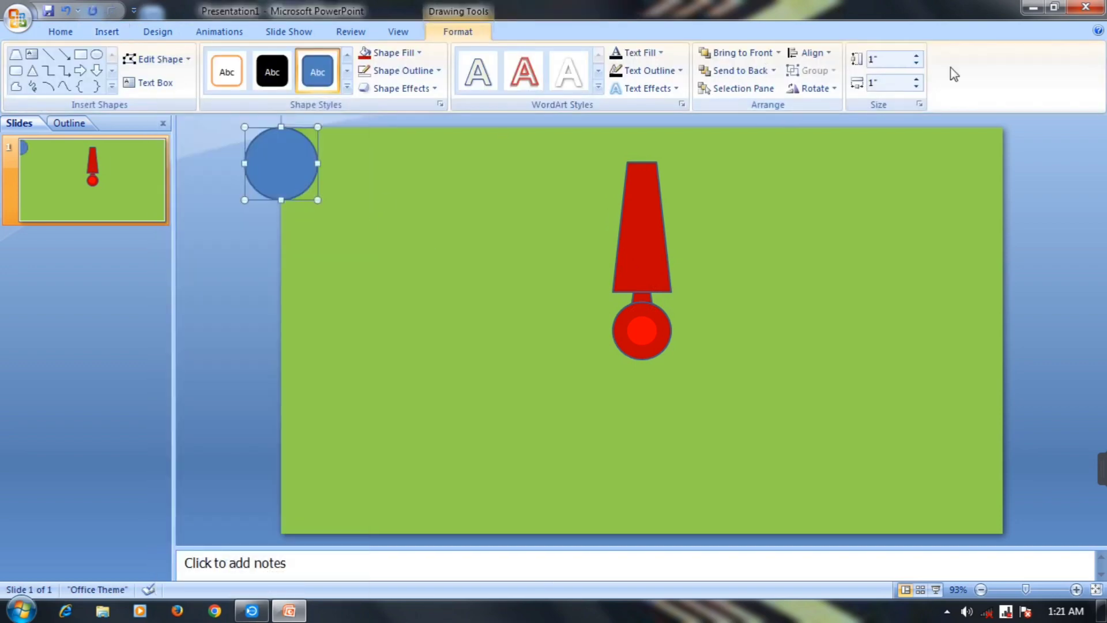
- Shrink the oval's height to 0.1" and nudge it slightly right and down
left_click(916, 64)
left_click(916, 63)
left_click(916, 64)
left_click(917, 63)
left_click(916, 63)
left_click(916, 64)
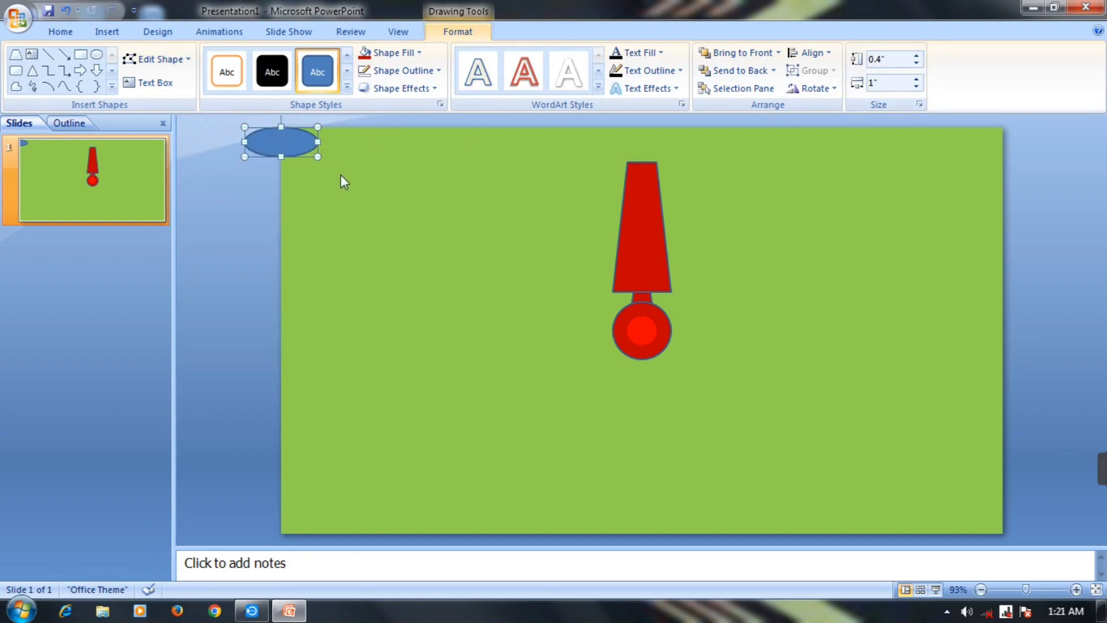
key("Right")
key("Right")
key("Right")
key("Right")
key("Down")
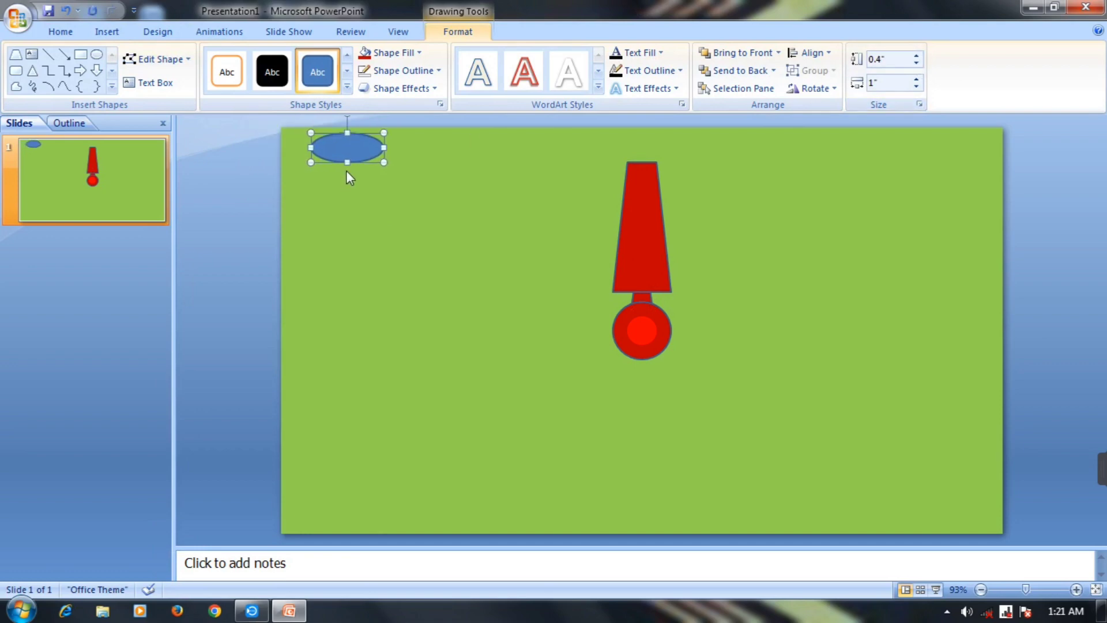
key("Down")
key("Down")
key("Down")
left_click(917, 63)
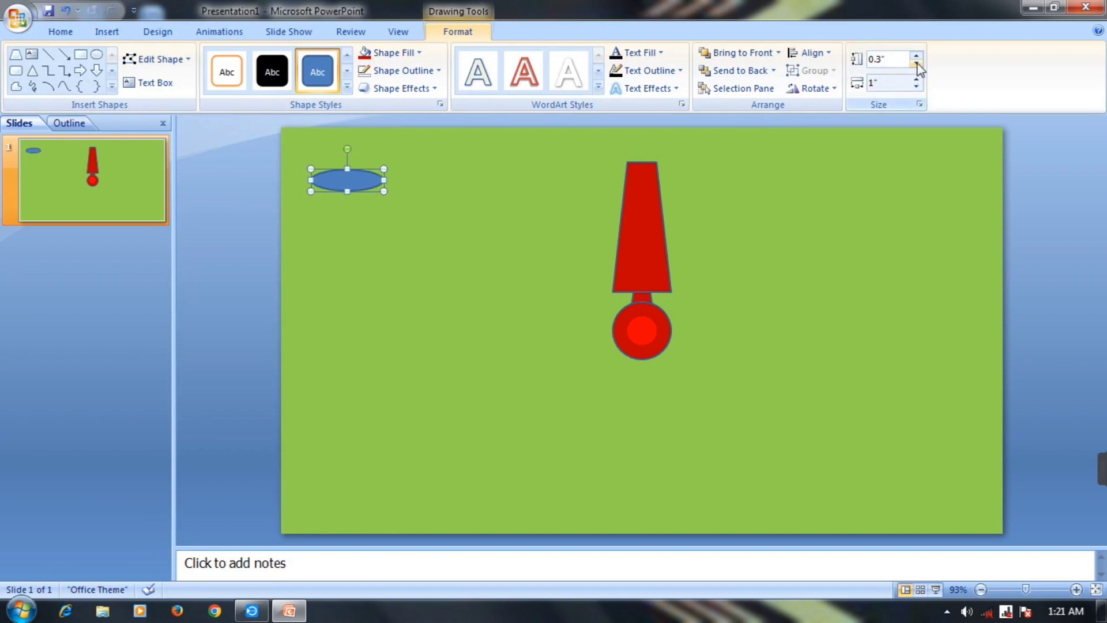
left_click(916, 64)
left_click(916, 63)
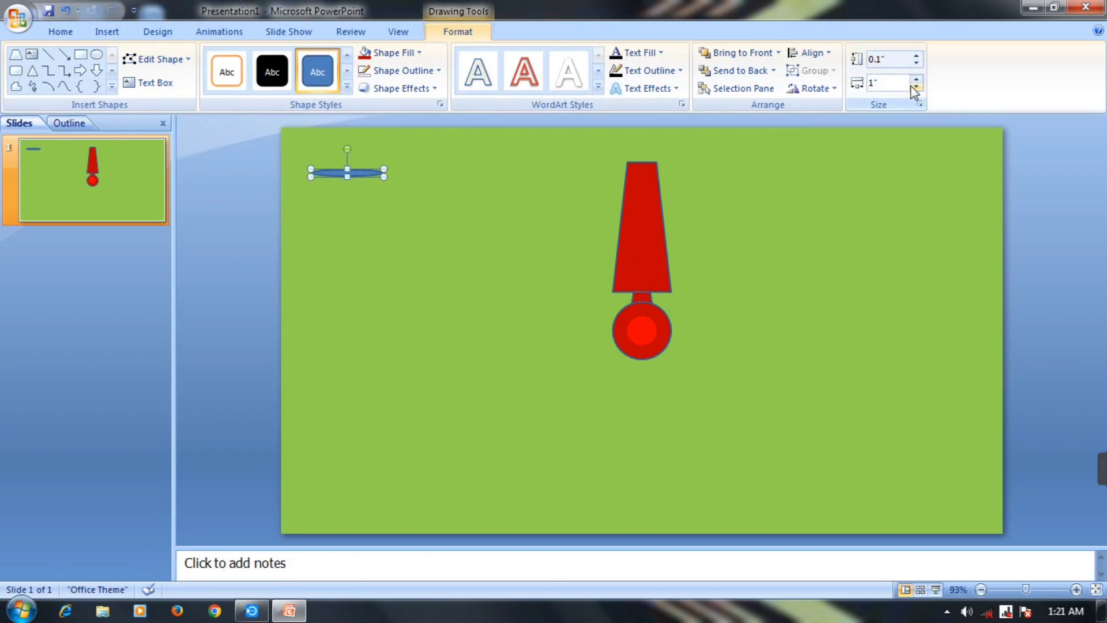
- Narrow the oval's width to 0.1" and fill the tiny dot red
left_click(916, 86)
left_click(917, 87)
left_click(917, 86)
left_click(916, 87)
left_click(916, 86)
left_click(917, 86)
left_click(916, 87)
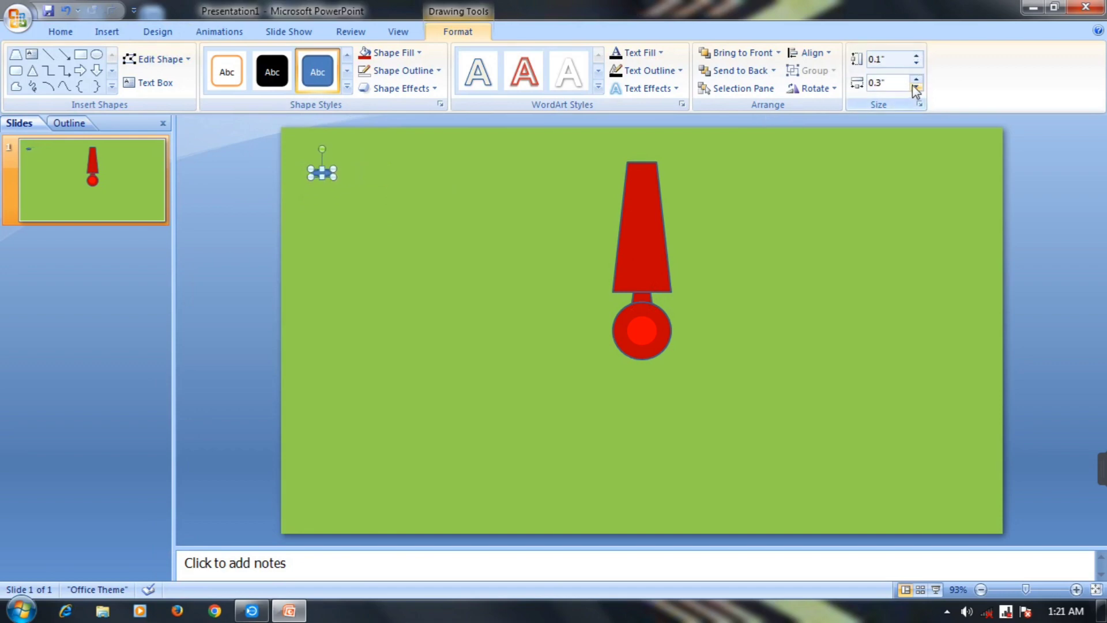
left_click(916, 86)
left_click(916, 87)
left_click(396, 53)
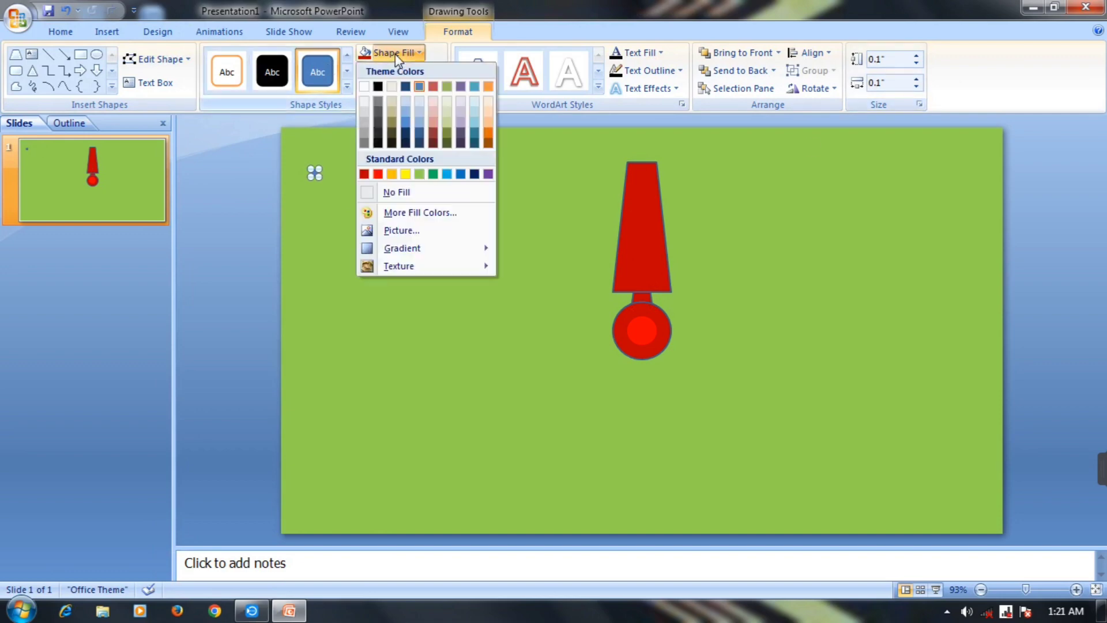
left_click(379, 174)
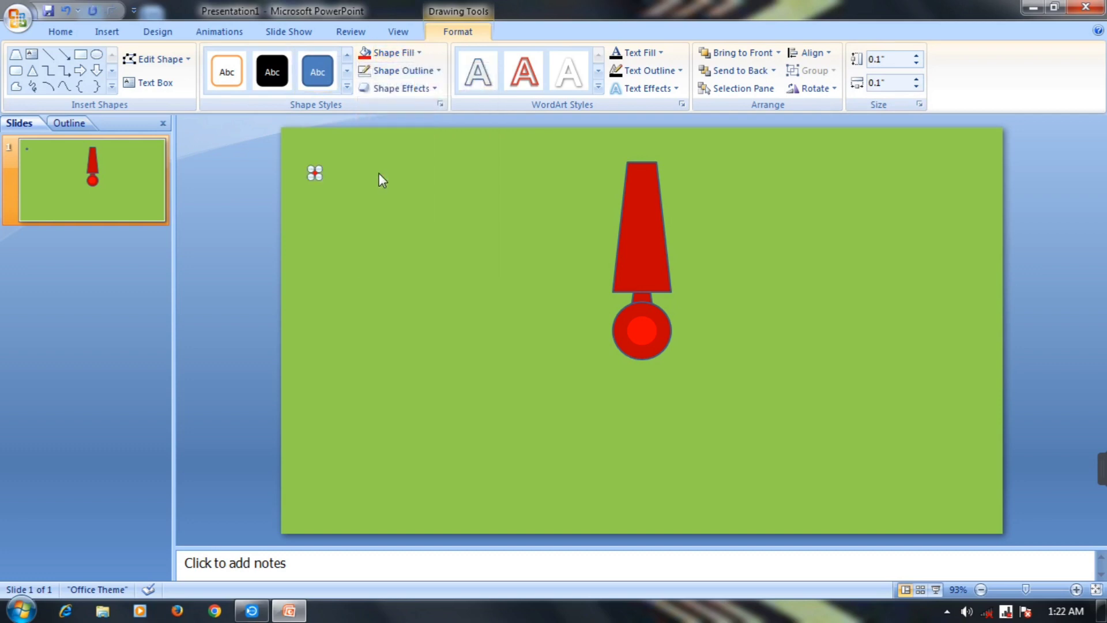
- Remove the red dot's outline and duplicate it with Ctrl+D
left_click(403, 71)
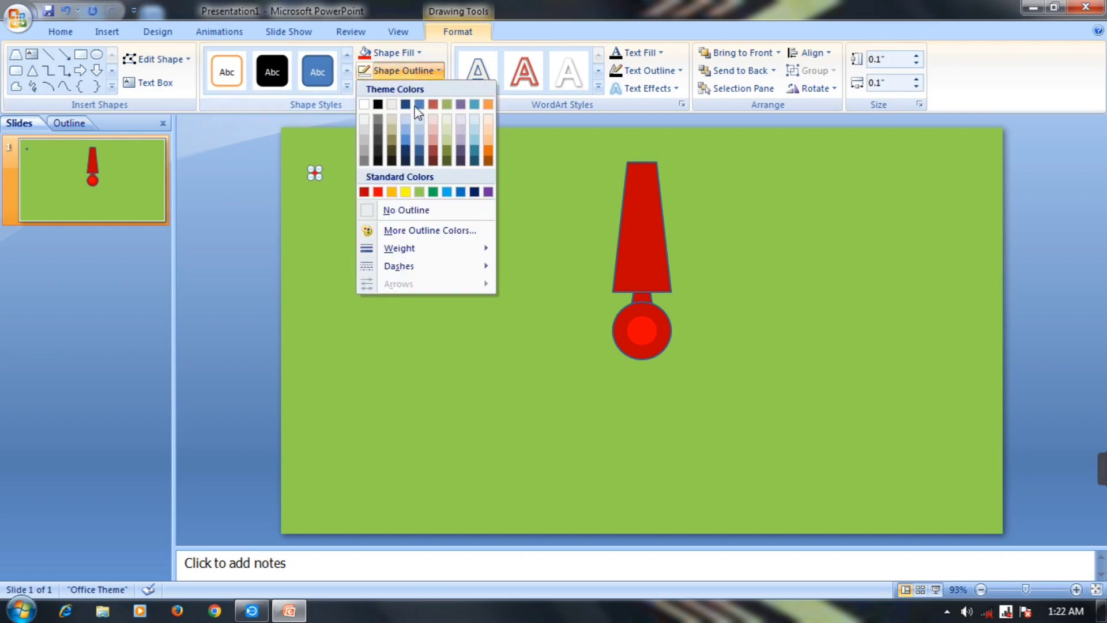
left_click(406, 211)
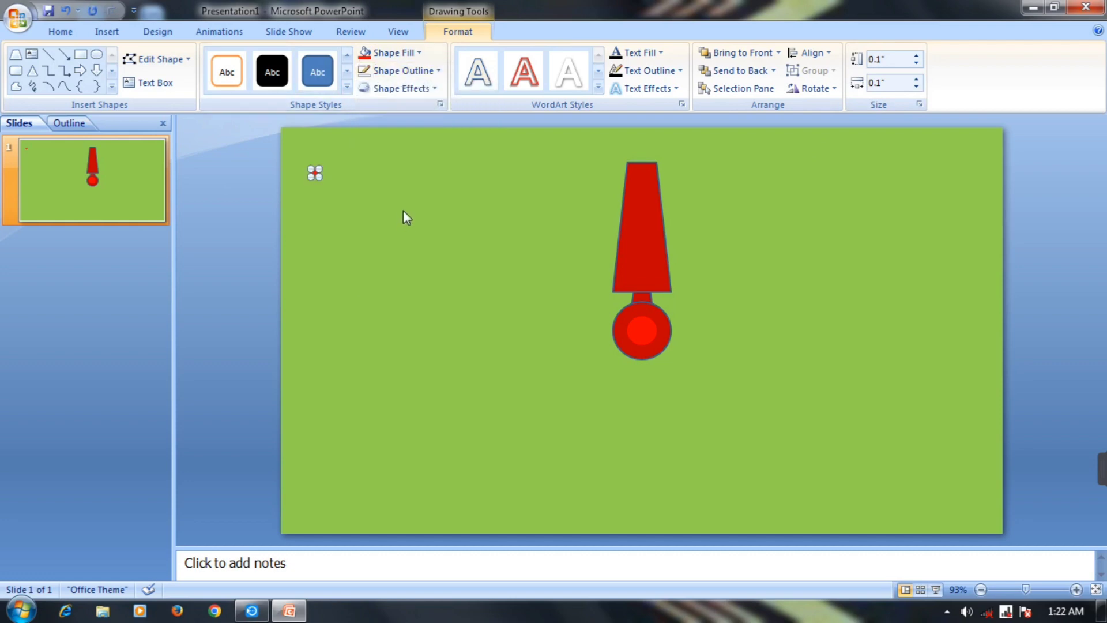
key("ctrl+d")
key("ctrl+d")
- Nudge two dot copies right and down onto the lower part of the red blade
key("Right")
key("Right")
key("Right")
key("Right")
key("Right")
key("Right")
key("Right")
key("Right")
key("Right")
- Fine-position the remaining dot on the blade to complete the small triangle
key("Right")
key("Right")
key("Right")
key("Down")
key("Down")
key("Down")
key("Down")
key("Down")
key("Down")
key("Right")
left_click(327, 185)
key("Down")
key("Down")
key("Down")
key("Down")
key("Down")
key("Down")
key("Right")
key("Right")
key("Right")
key("Right")
key("Right")
key("Right")
key("Right")
key("Right")
key("Right")
key("Right")
key("Right")
key("Right")
key("Right")
key("Right")
key("Right")
key("Right")
key("Right")
key("Right")
key("Right")
key("Right")
key("Right")
key("Right")
key("Right")
key("Right")
key("Down")
key("Down")
key("Left")
key("Left")
left_click(315, 173)
key("Right")
key("Right")
key("Right")
key("Right")
key("Right")
key("Right")
key("Right")
key("Right")
key("Right")
key("Right")
key("Right")
key("Right")
key("Right")
key("Right")
key("Right")
key("Right")
key("Right")
key("Right")
key("Down")
key("Down")
key("Down")
key("Down")
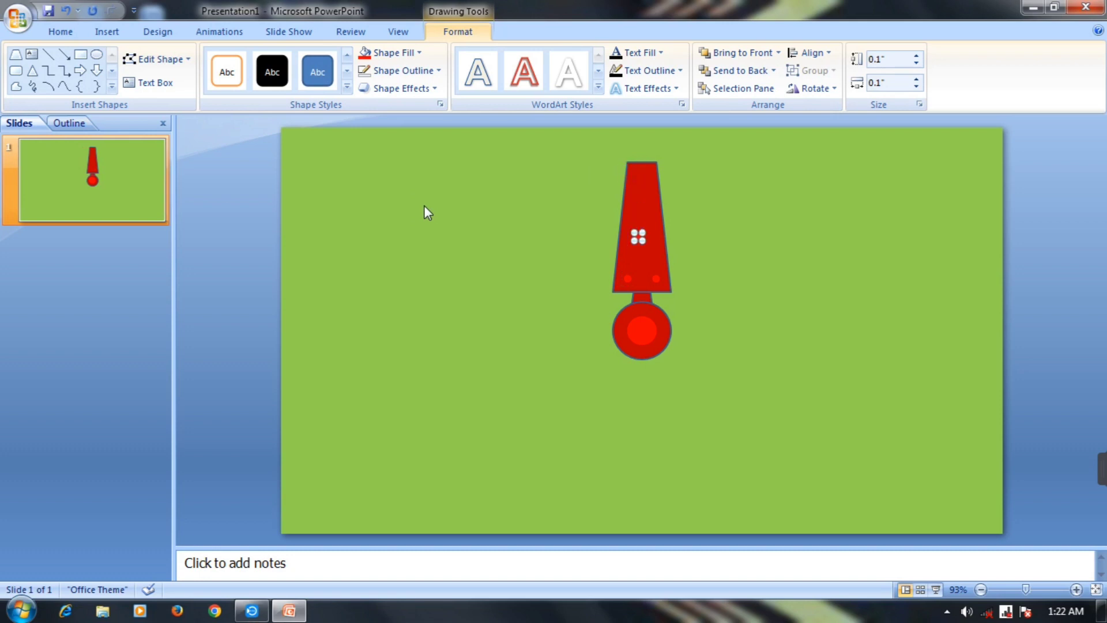
key("Down")
key("Down")
key("Down")
key("Down")
key("Down")
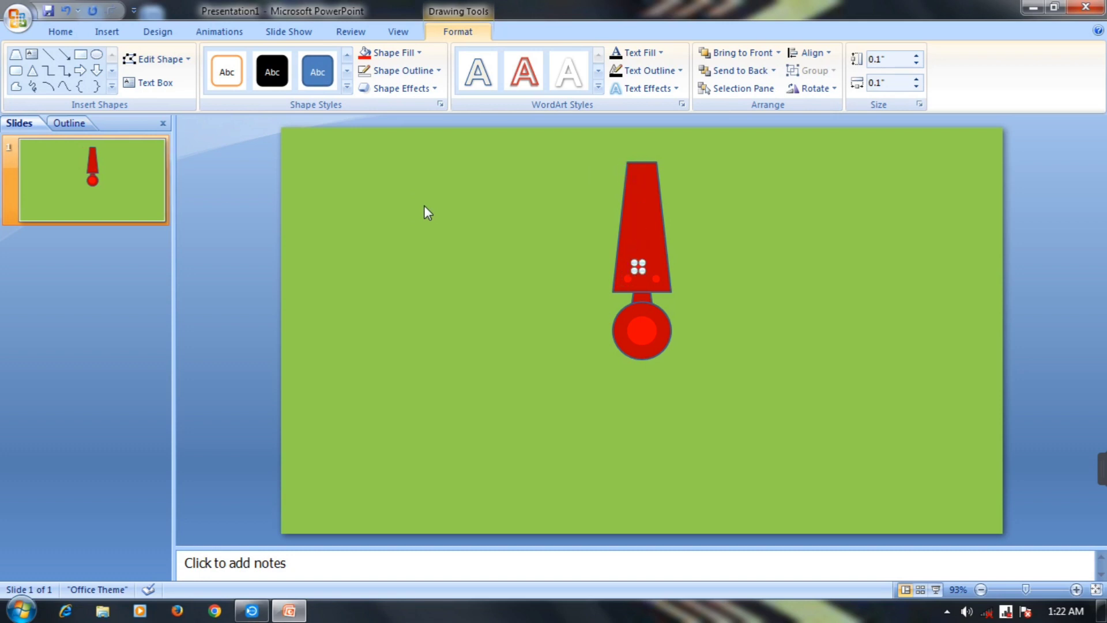
key("ctrl+Right")
key("ctrl+Down")
key("Up")
- Select the red blade, its three dots and the neck piece together
left_click(632, 275, "shift")
left_click(655, 280, "shift")
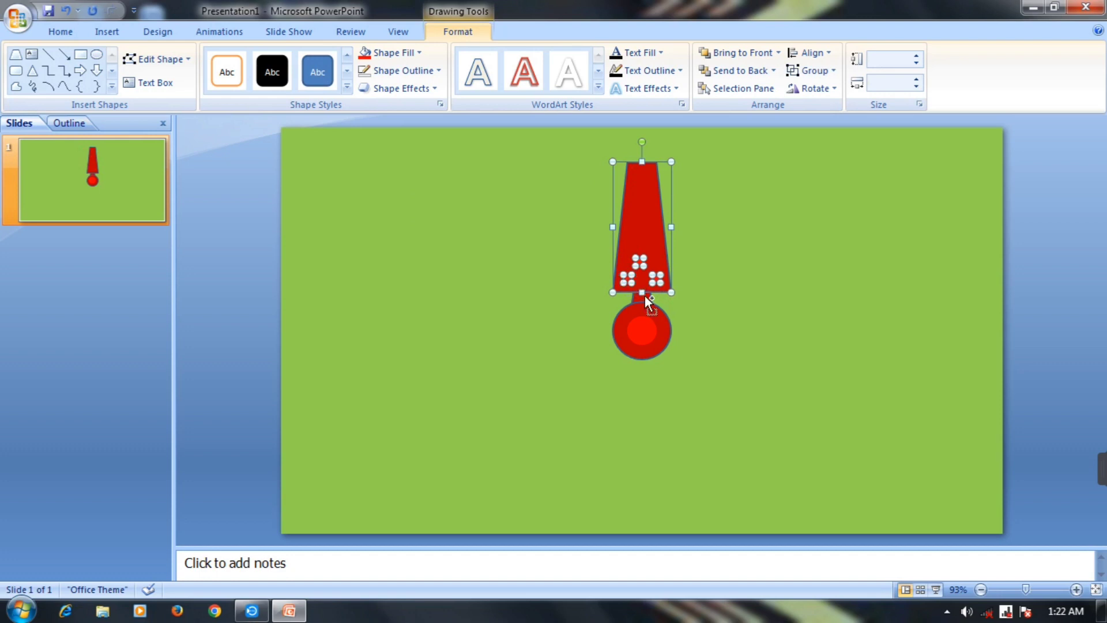
left_click(645, 294, "shift")
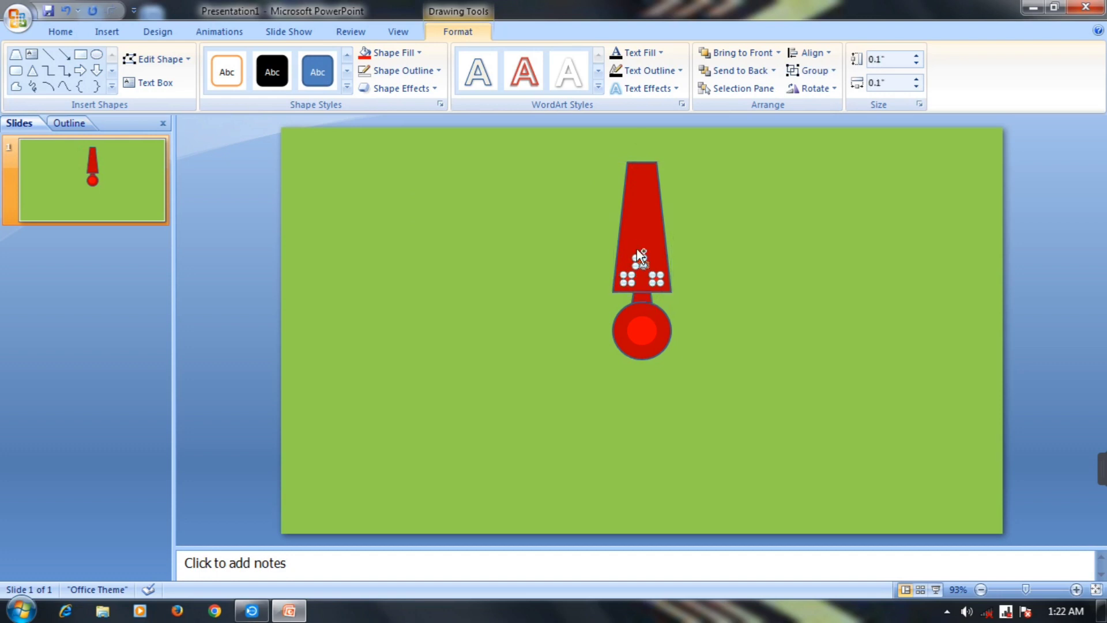
left_click(641, 226, "shift")
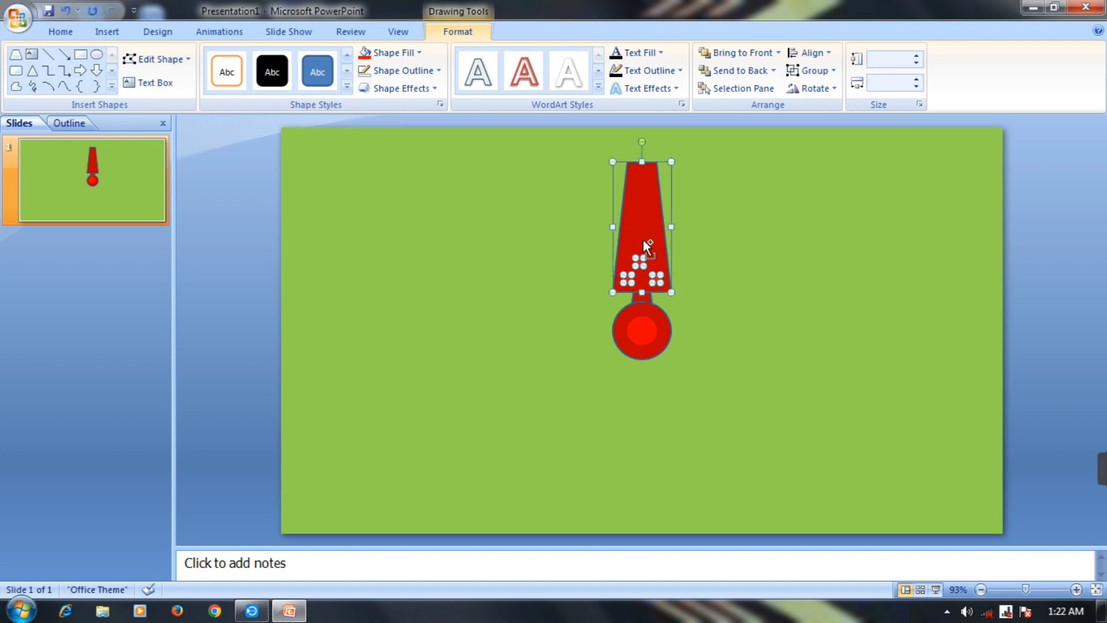
left_click(647, 294, "shift")
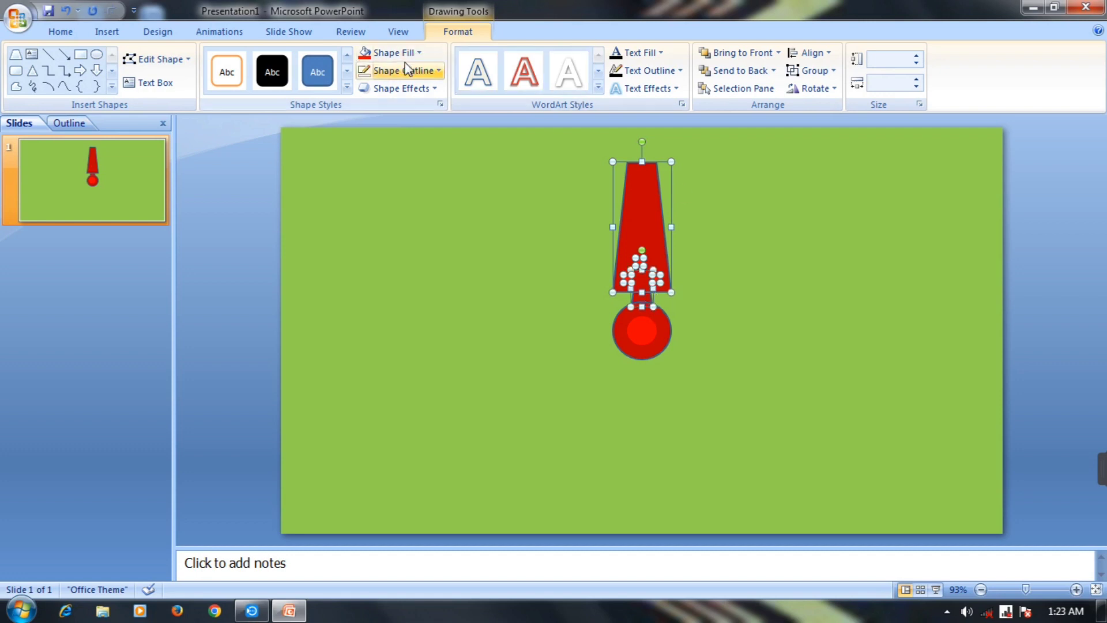
- Remove their outlines and group them into one 2" by 0.8" blade
left_click(417, 72)
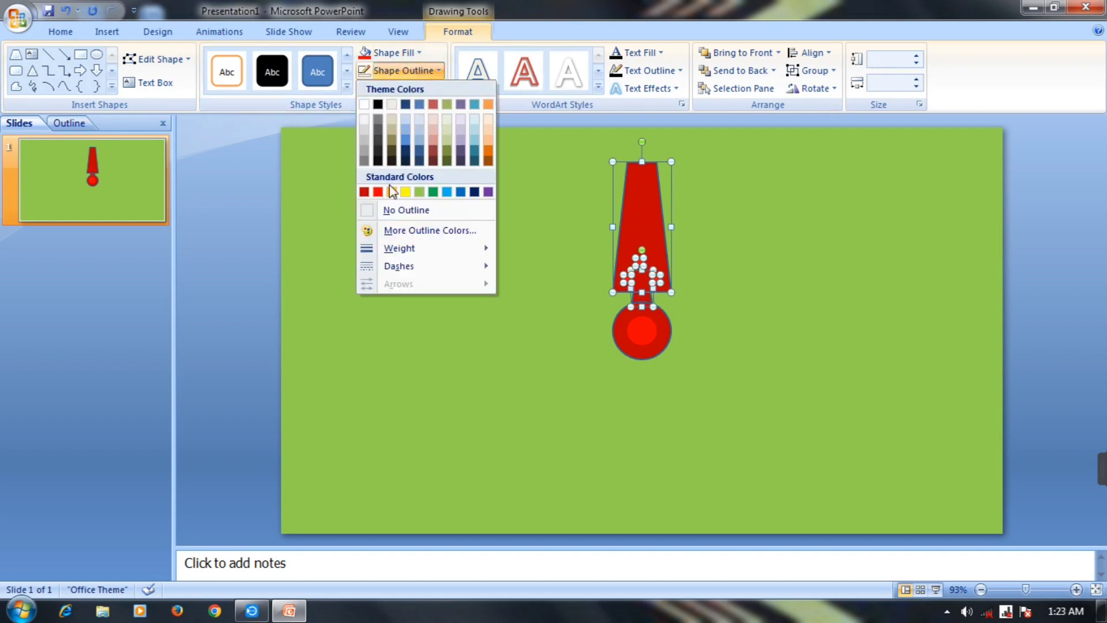
left_click(375, 211)
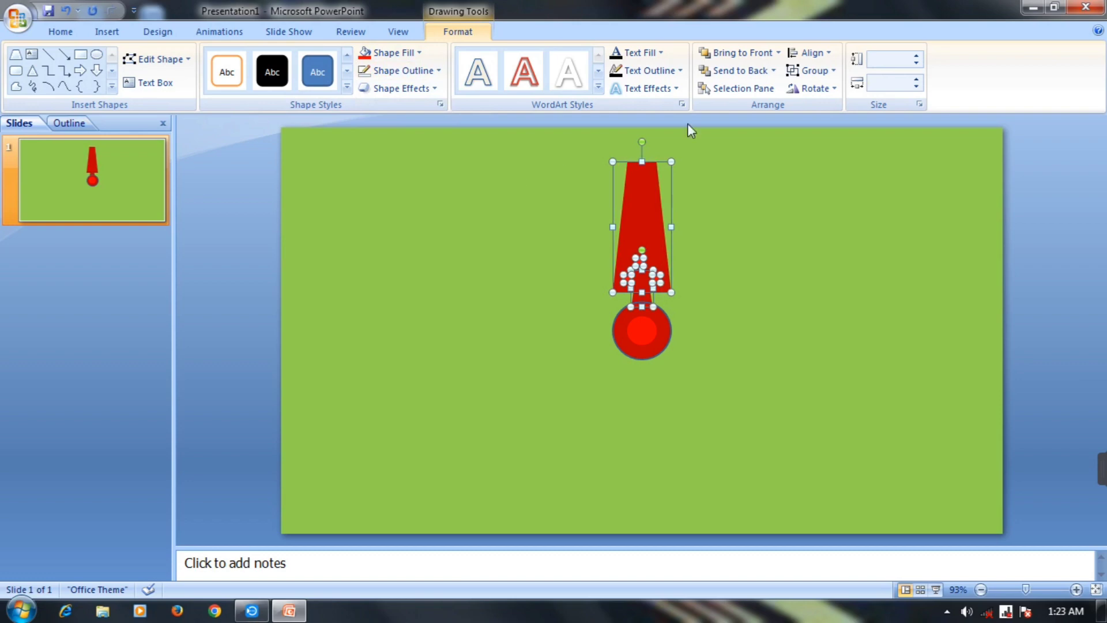
left_click(825, 72)
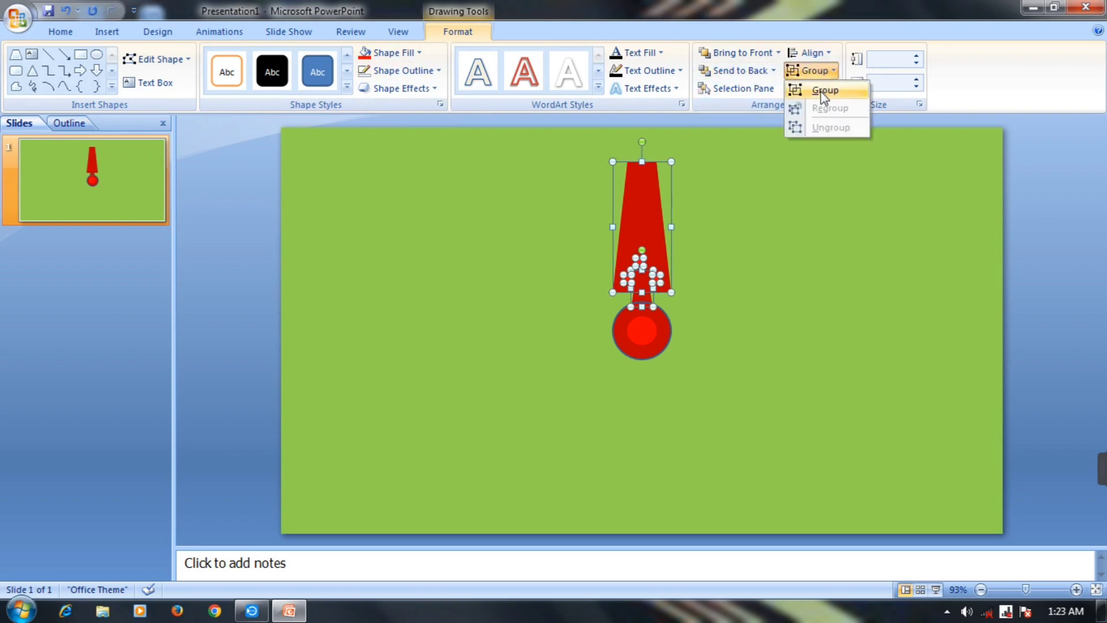
left_click(824, 91)
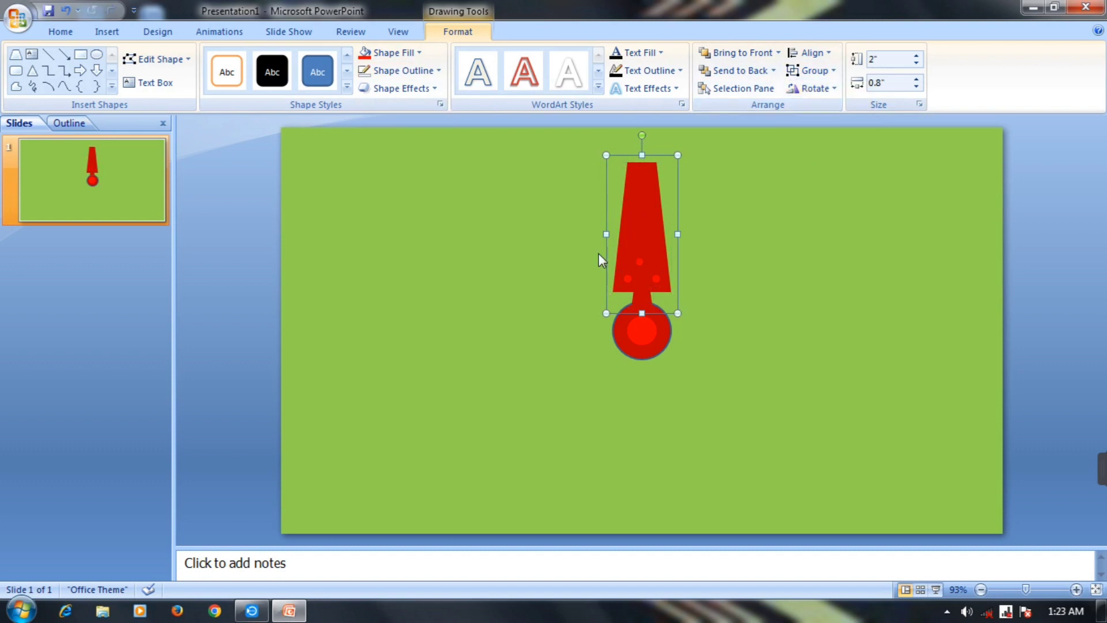
- Send the grouped blade behind the hub and drag a copy to its right
left_click(756, 73)
left_click_drag(648, 281, 759, 273)
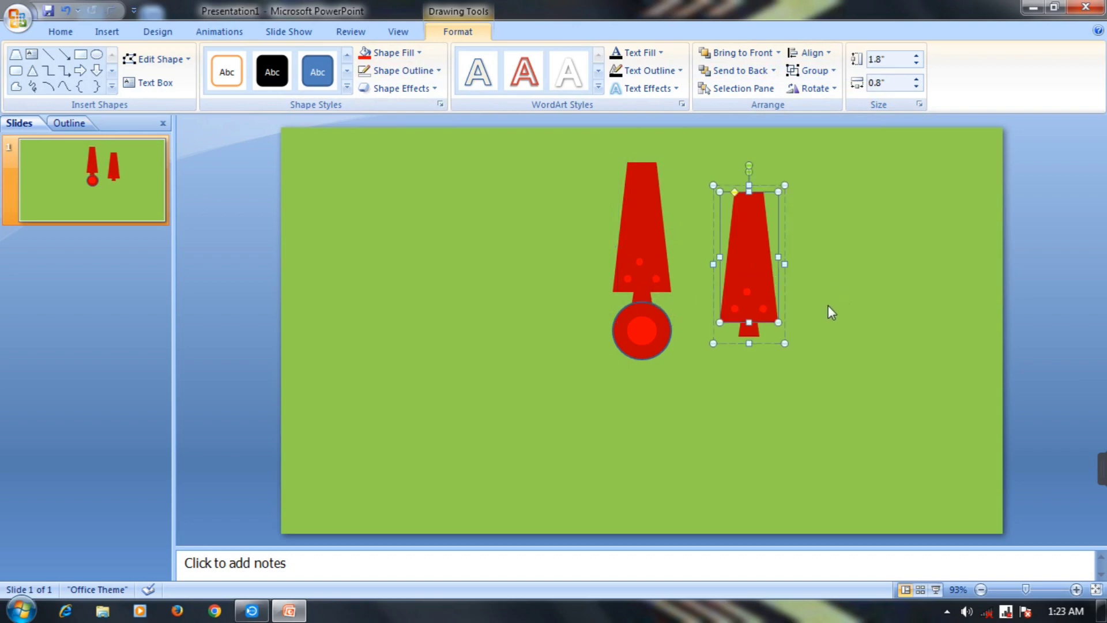
- Select the right-hand blade and rotate/flip it so it points downward
left_click(851, 306)
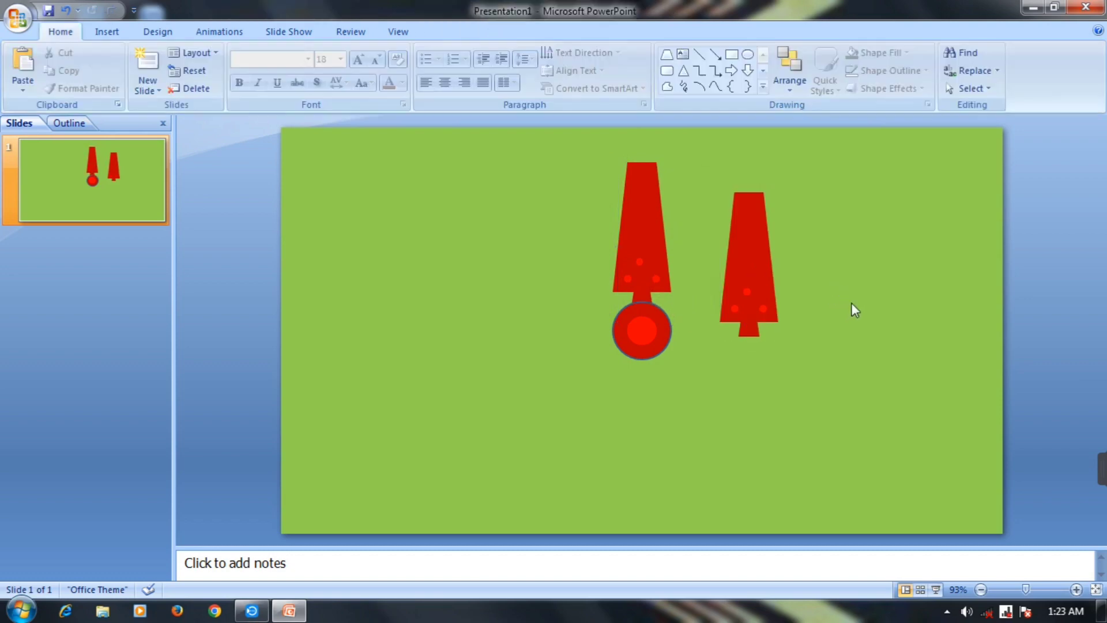
left_click(759, 268)
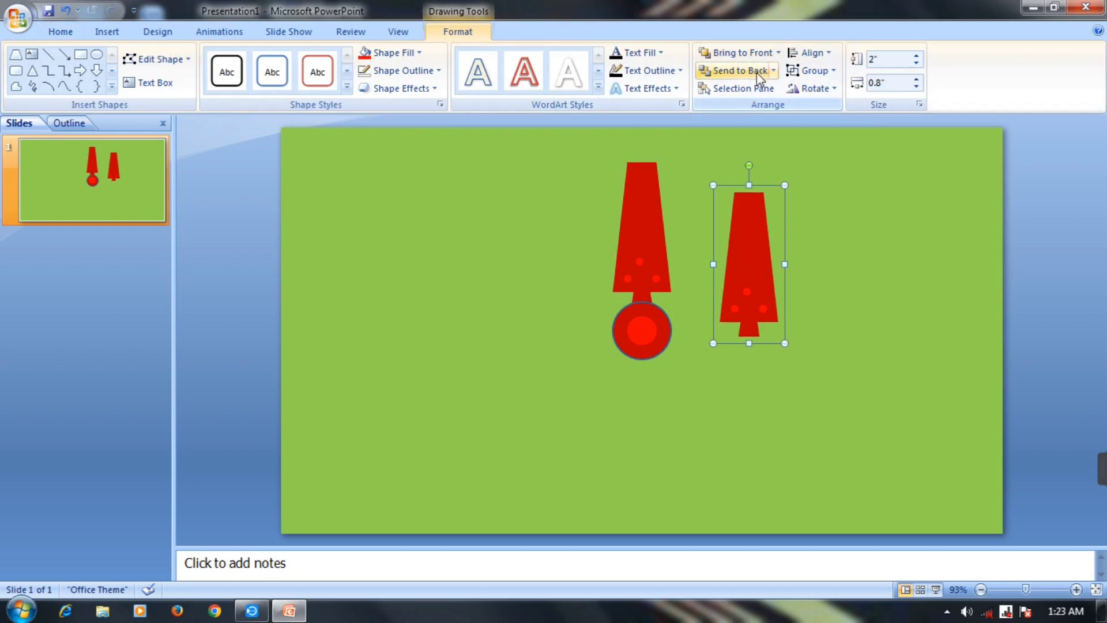
left_click(835, 92)
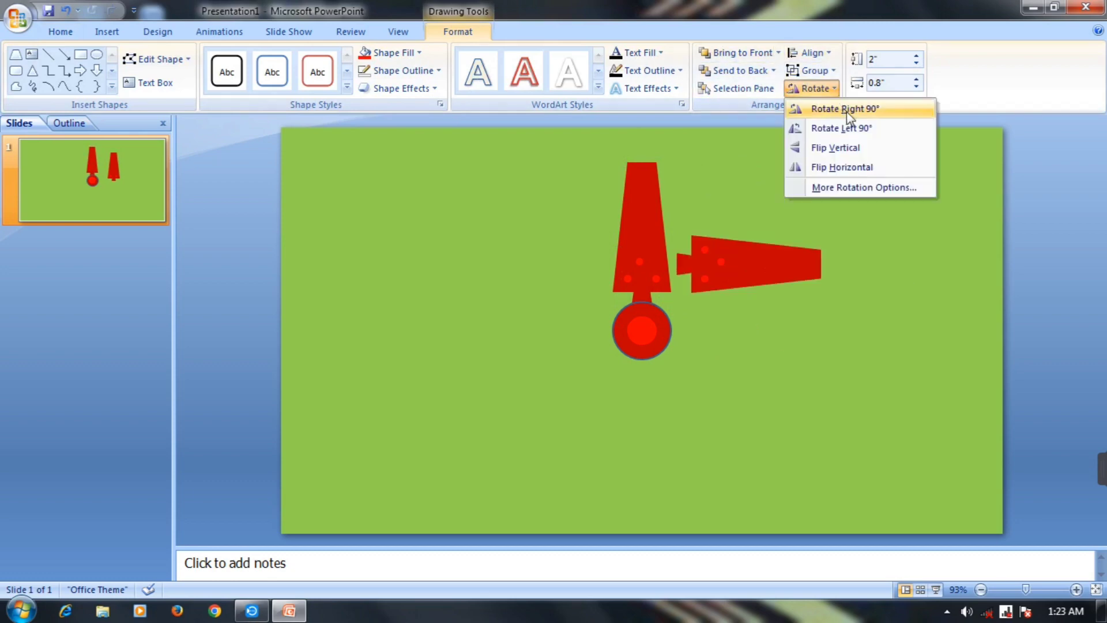
left_click(848, 132)
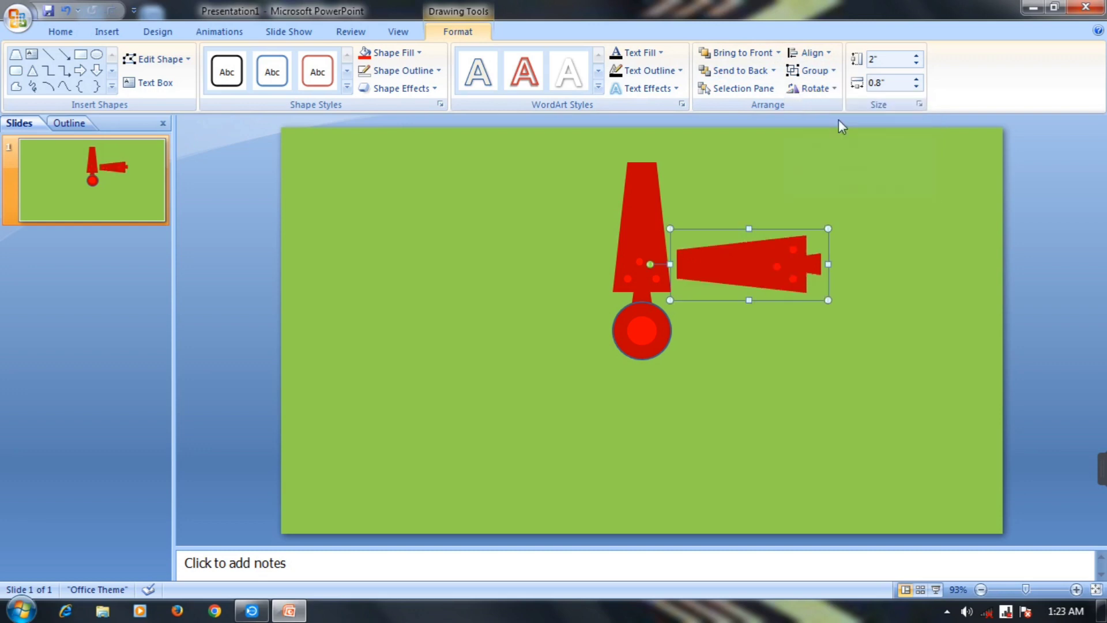
left_click(835, 89)
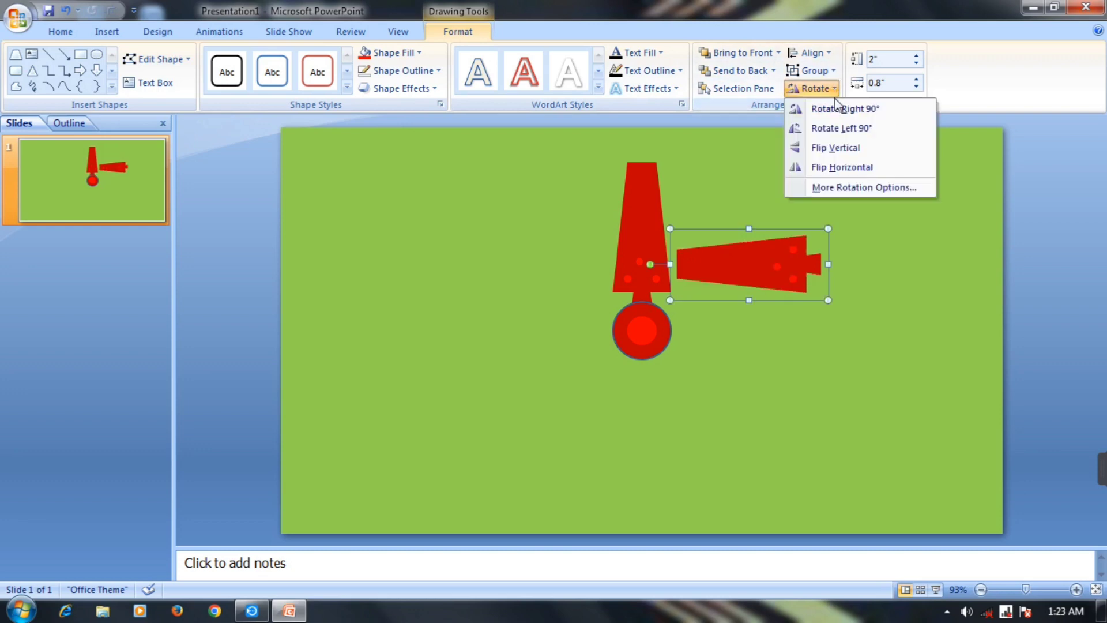
left_click(848, 128)
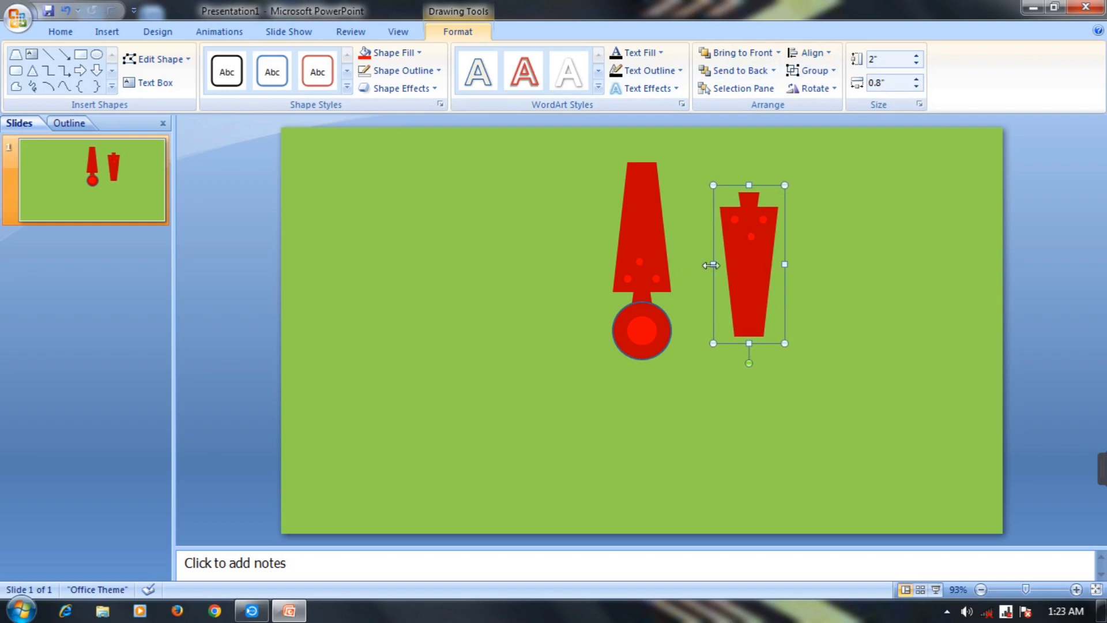
- Center the flipped blade horizontally on the hub and nudge it down beneath it
left_click(828, 53)
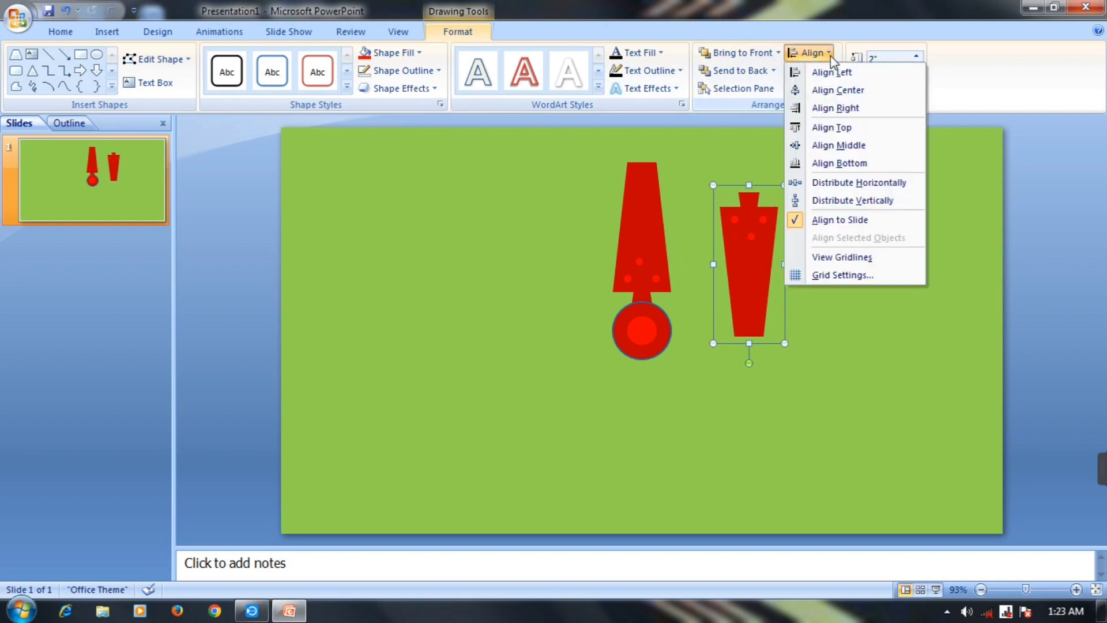
left_click(846, 92)
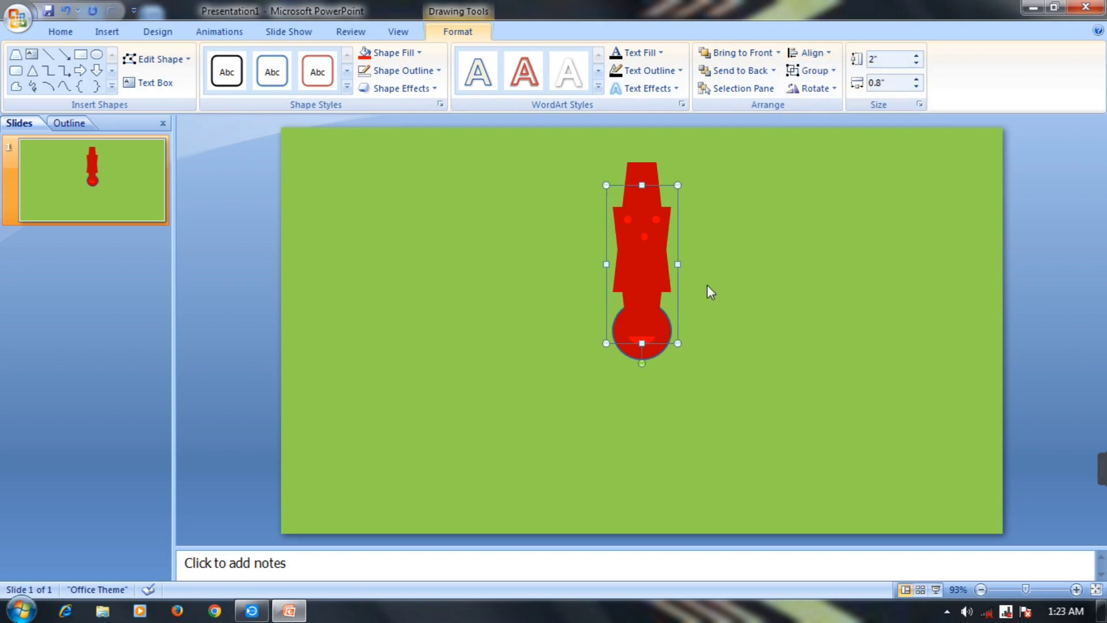
key("Down")
key("Down")
key("Down")
key("Down")
key("Down")
key("Down")
key("Down")
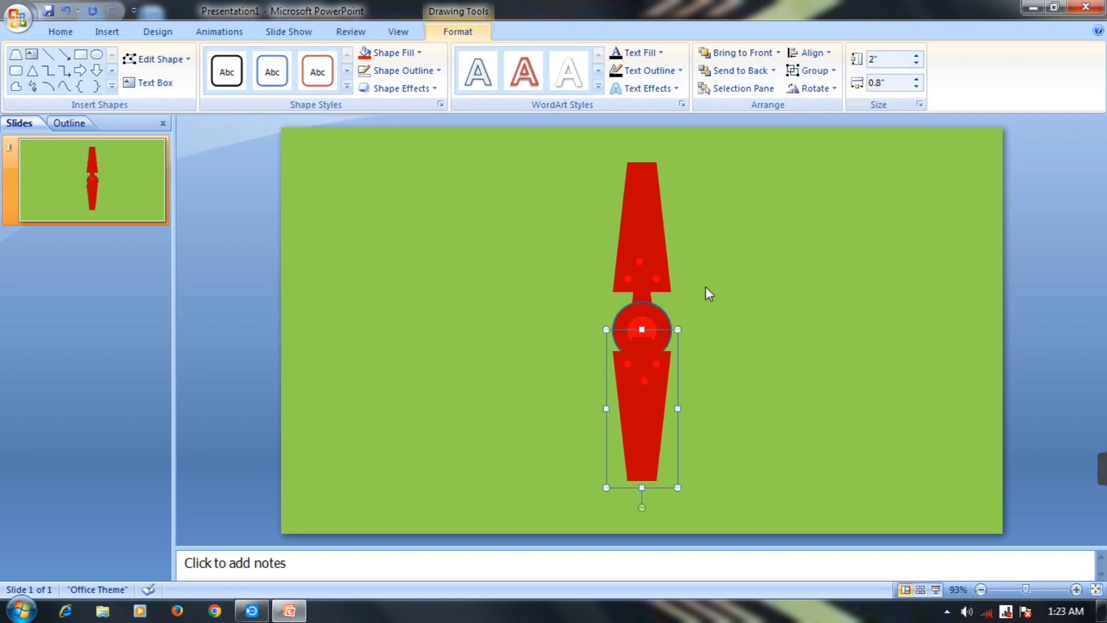
key("Down")
key("Down")
key("Down")
key("Up")
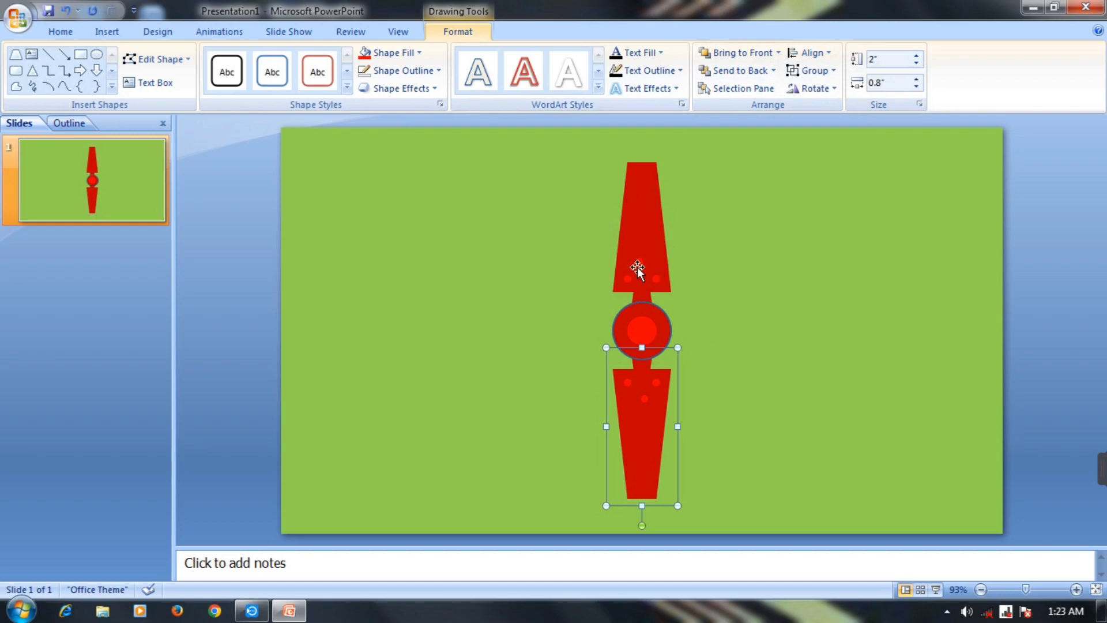
- Group the upper and lower blades into one 4.67" by 0.8" pair
left_click(639, 232)
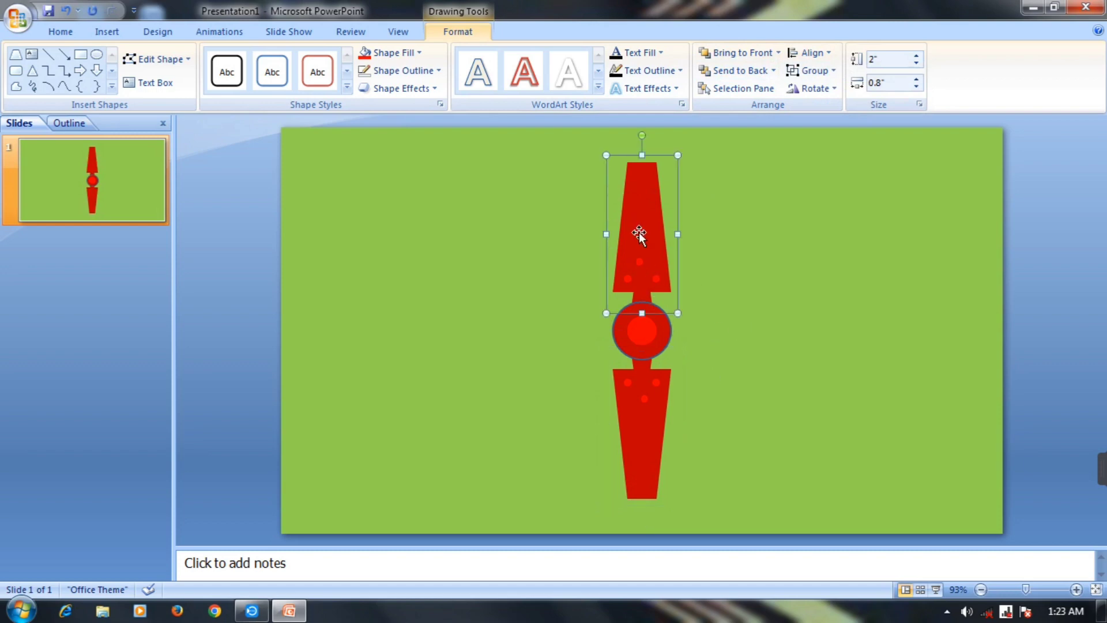
left_click(642, 433, "shift")
left_click(824, 70)
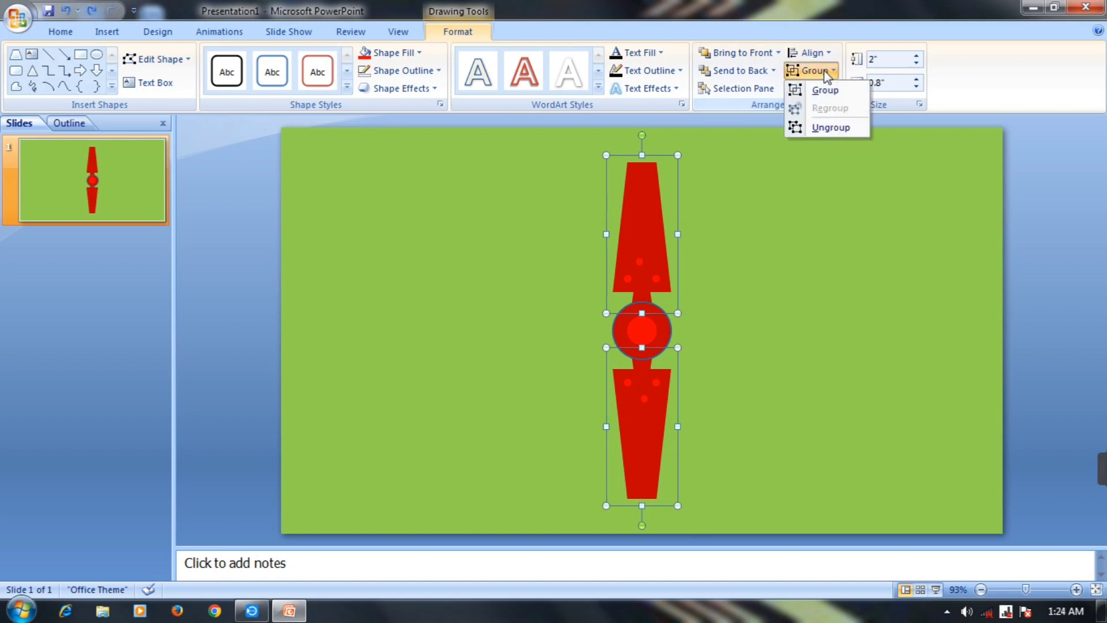
left_click(824, 90)
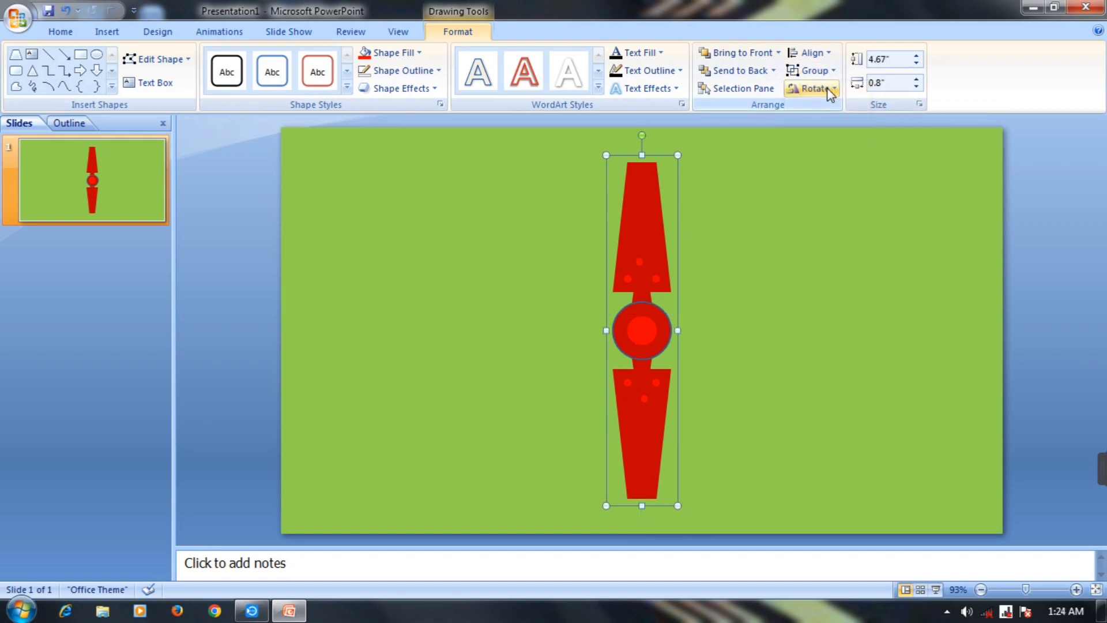
- Duplicate the blade pair twice and drag both copies to the right of the fan
key("ctrl+d")
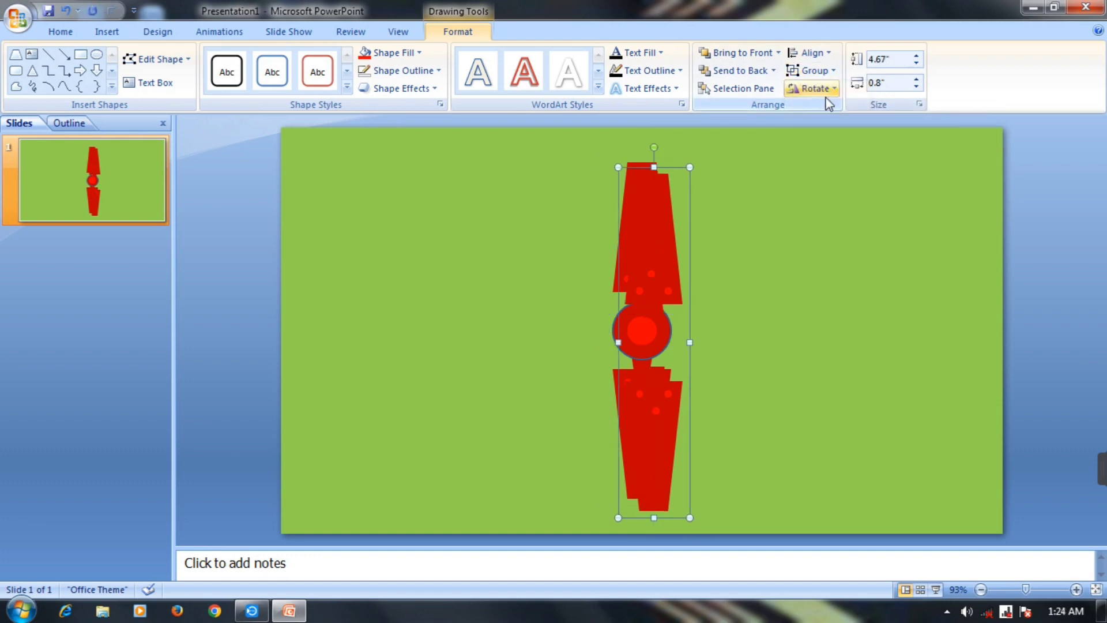
key("ctrl+d")
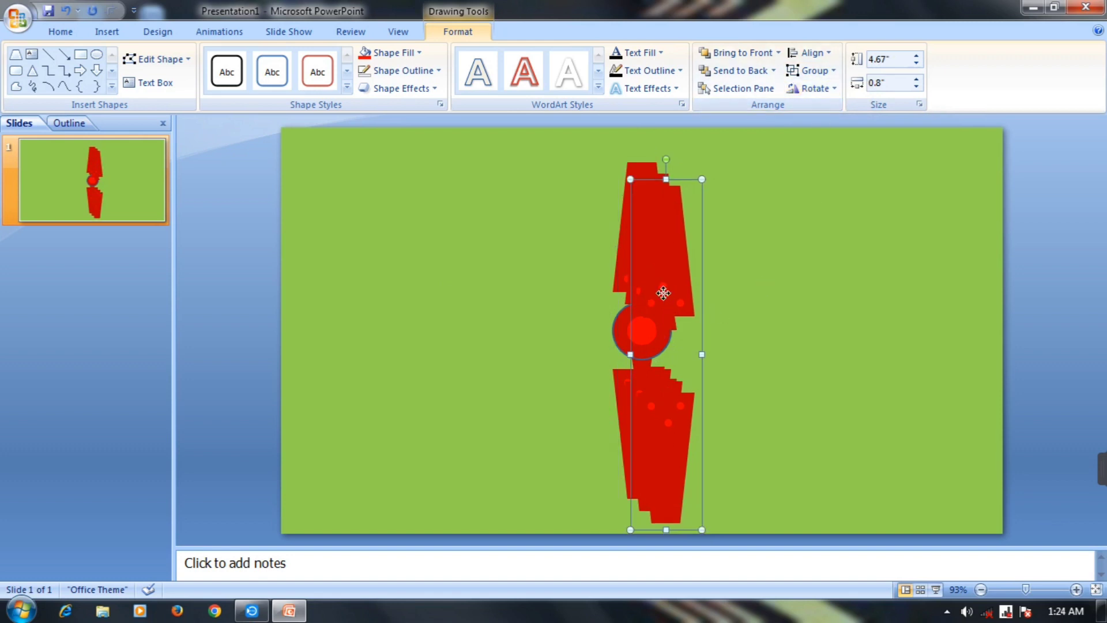
left_click_drag(663, 294, 977, 286)
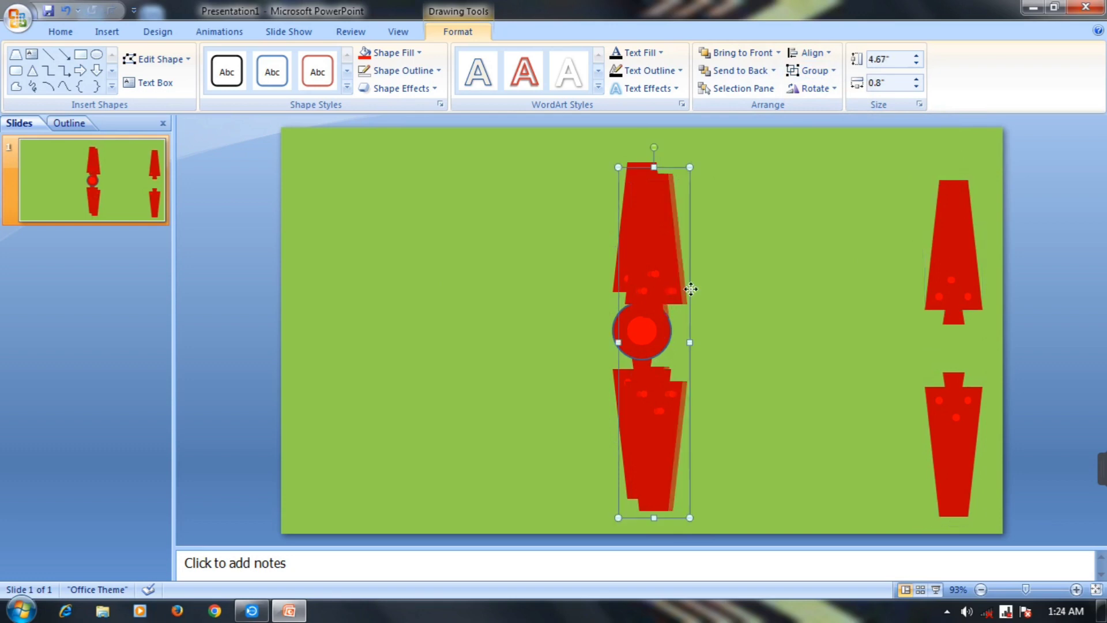
left_click_drag(667, 287, 811, 288)
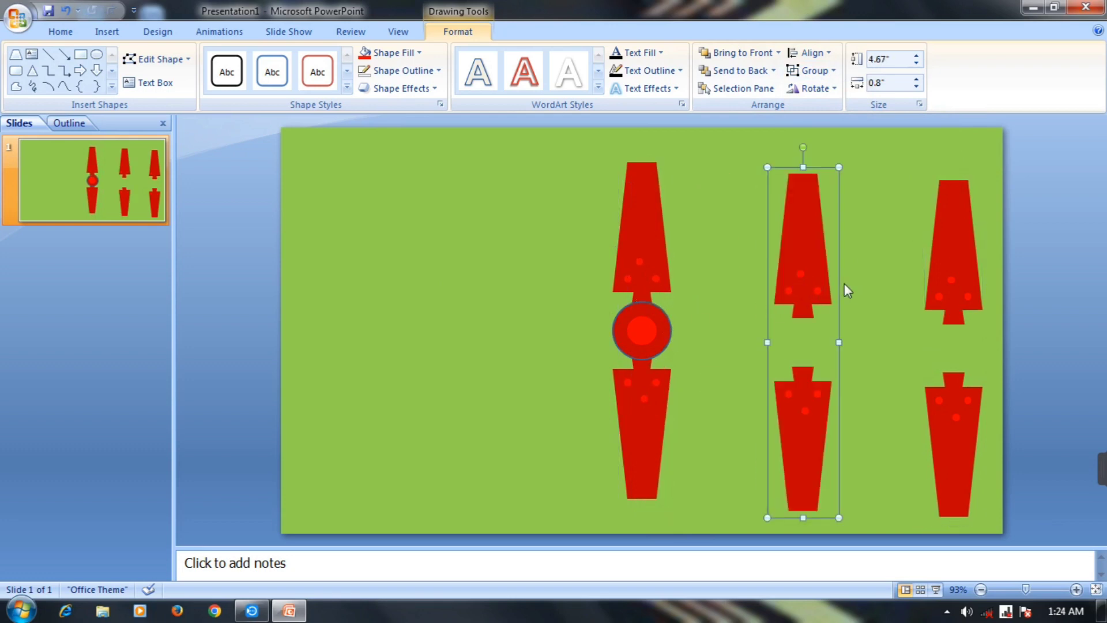
- Set the middle blade-pair copy's rotation to 60° in More Rotation Options
left_click(828, 89)
left_click(863, 189)
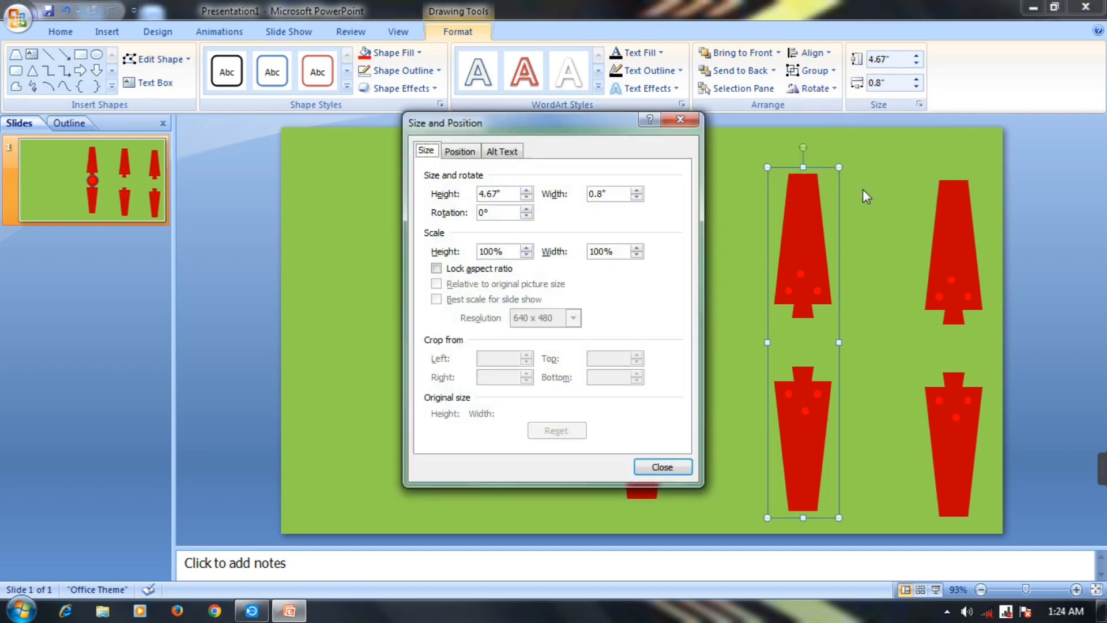
left_click(482, 212)
type("6")
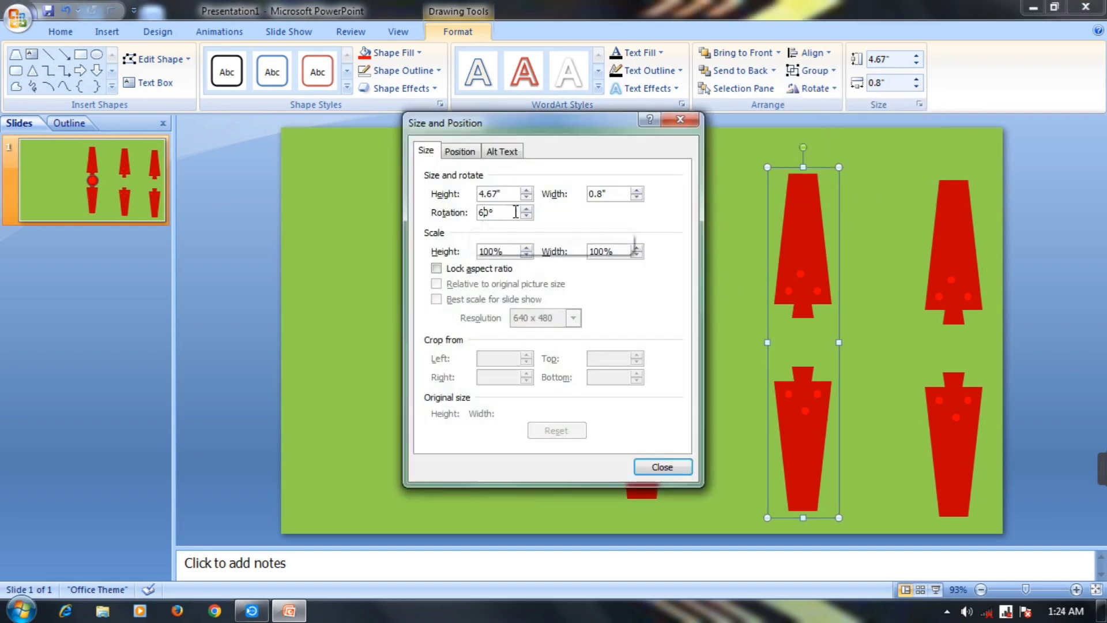
left_click(663, 467)
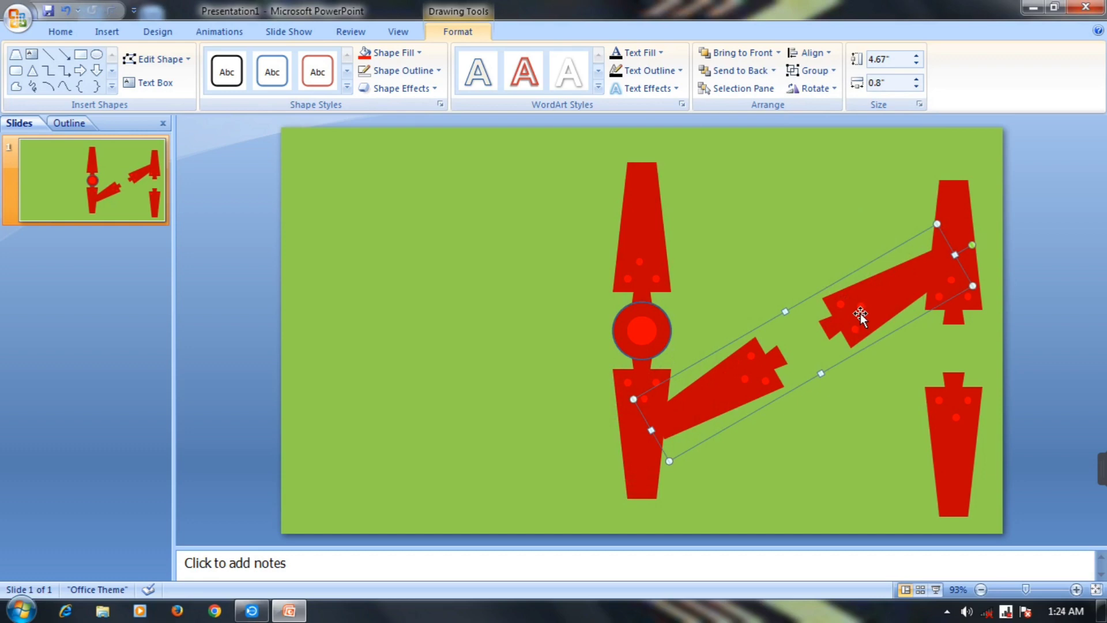
- Select the 60° blade pair and nudge it left and up until centred on the hub
left_click(822, 314)
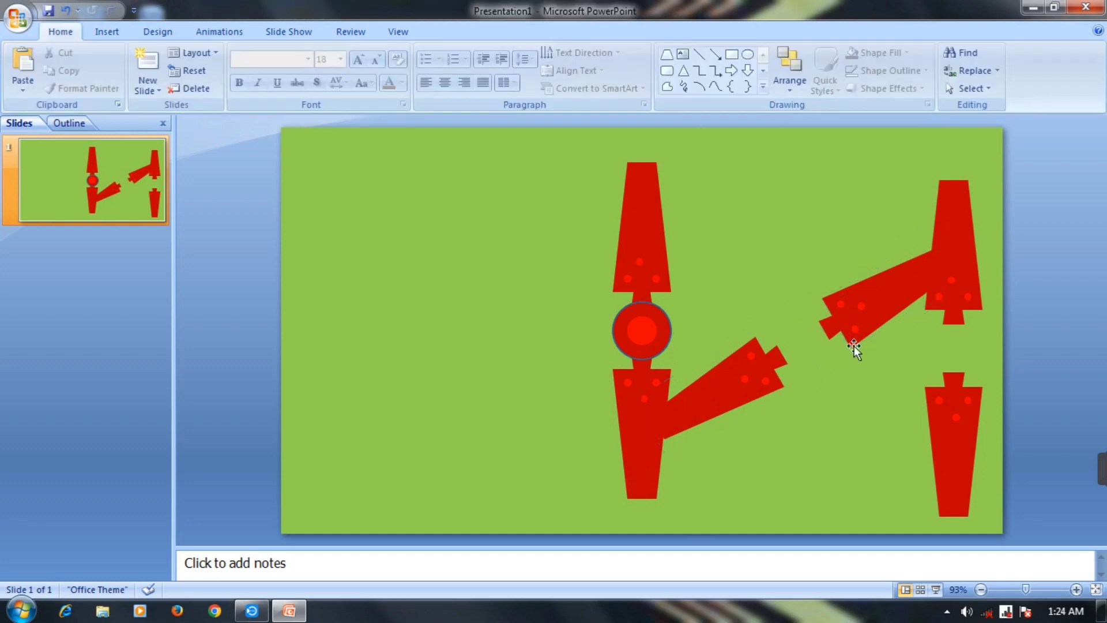
left_click(754, 363)
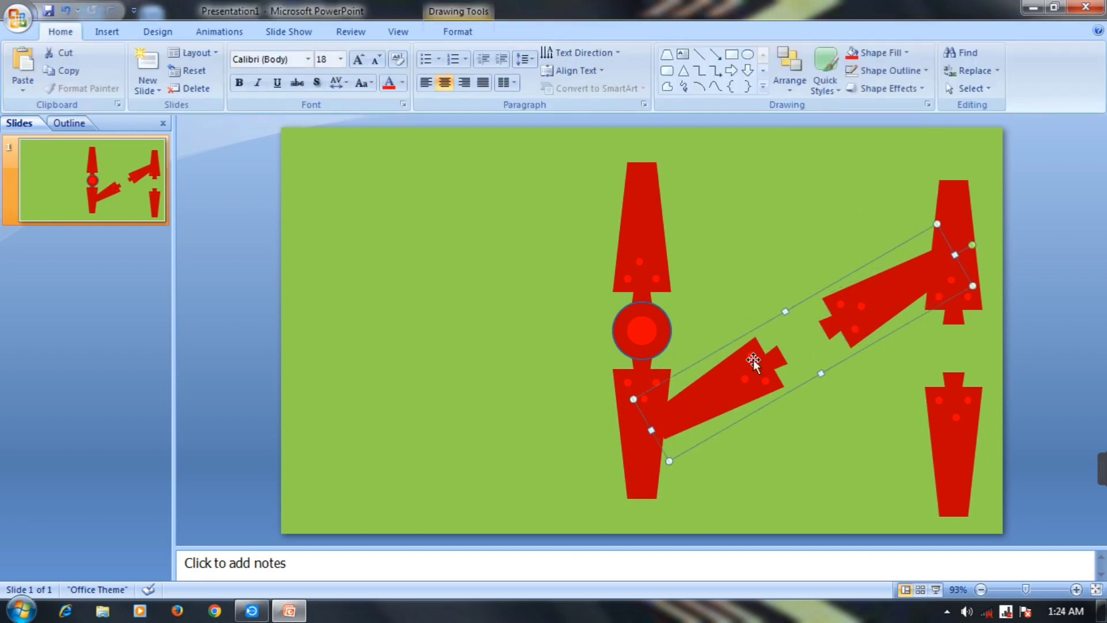
left_click(807, 341)
left_click(776, 358)
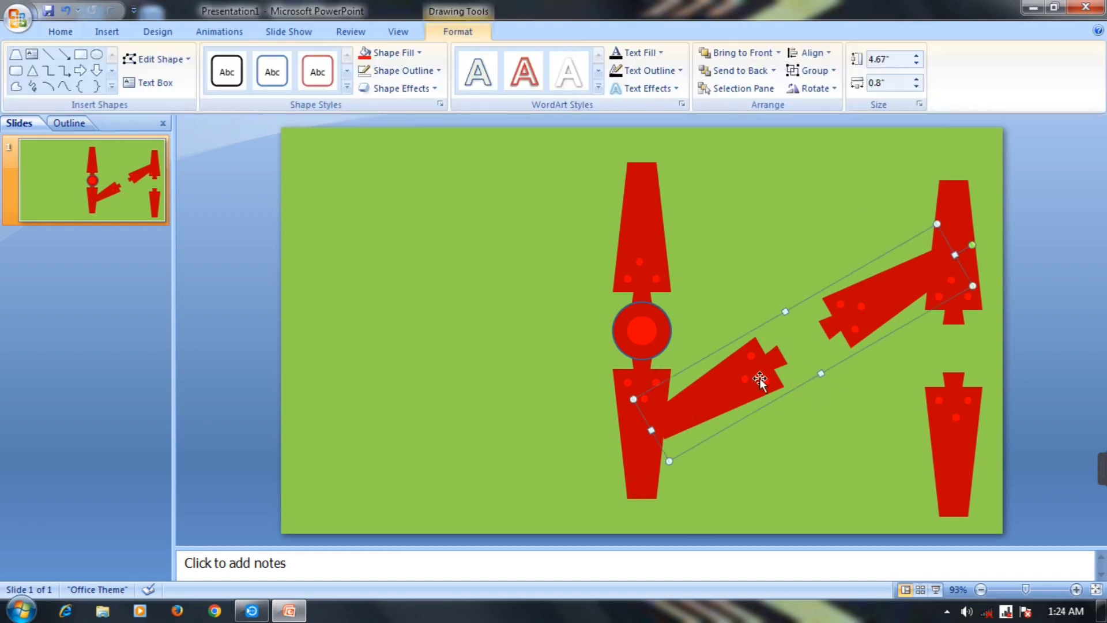
left_click(709, 363)
left_click(790, 345)
left_click(792, 363)
key("Left")
key("Left")
key("Left")
key("Left")
key("Left")
key("Left")
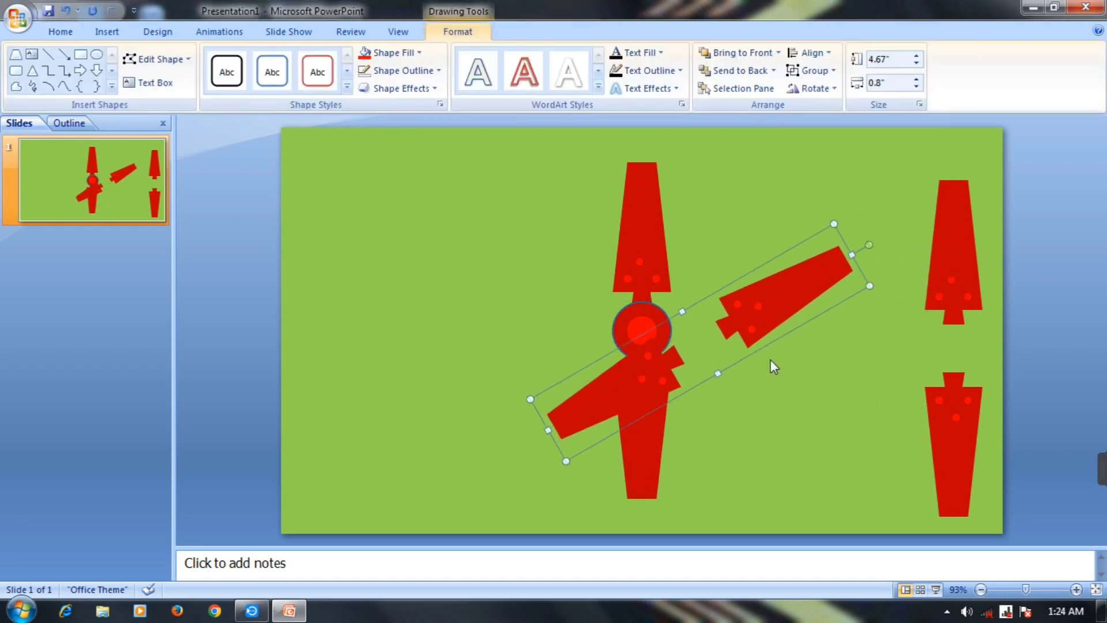
key("Left")
key("Left")
key("Left")
key("Left")
key("Up")
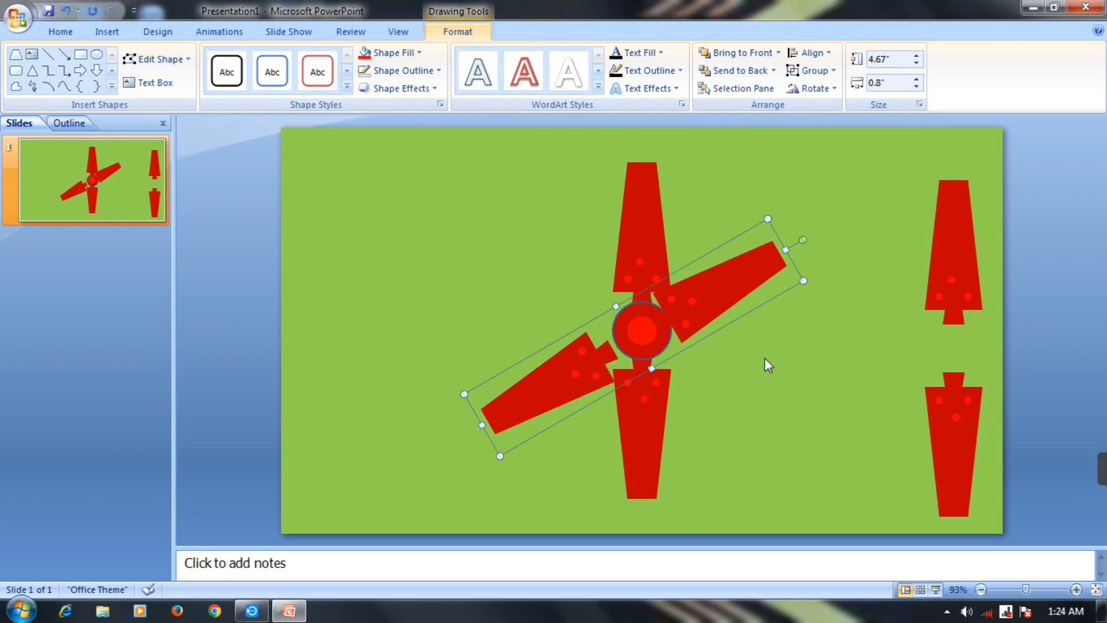
key("Up")
key("Right")
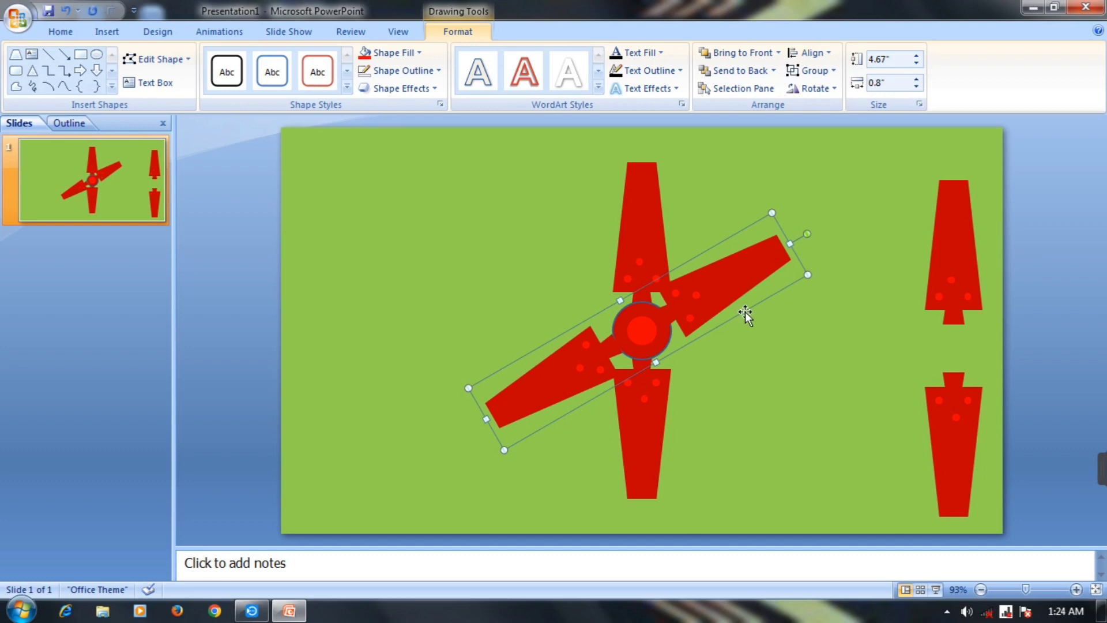
left_click_drag(745, 311, 749, 313)
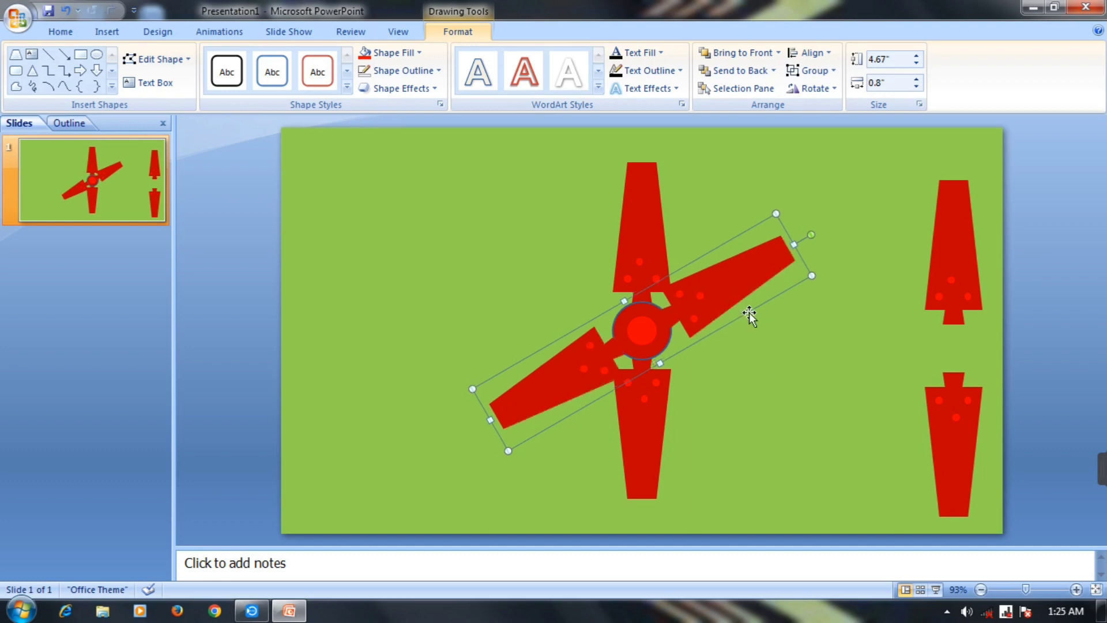
- Set the right-hand blade pair's rotation to 120° in More Rotation Options
left_click(766, 375)
left_click(958, 393)
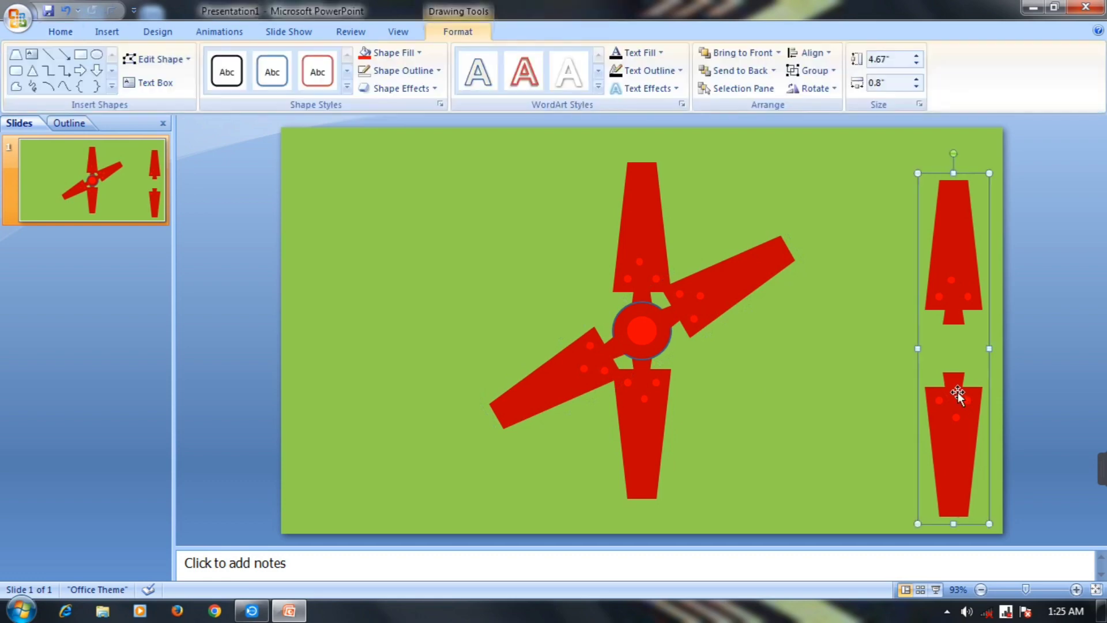
left_click(835, 90)
left_click(850, 187)
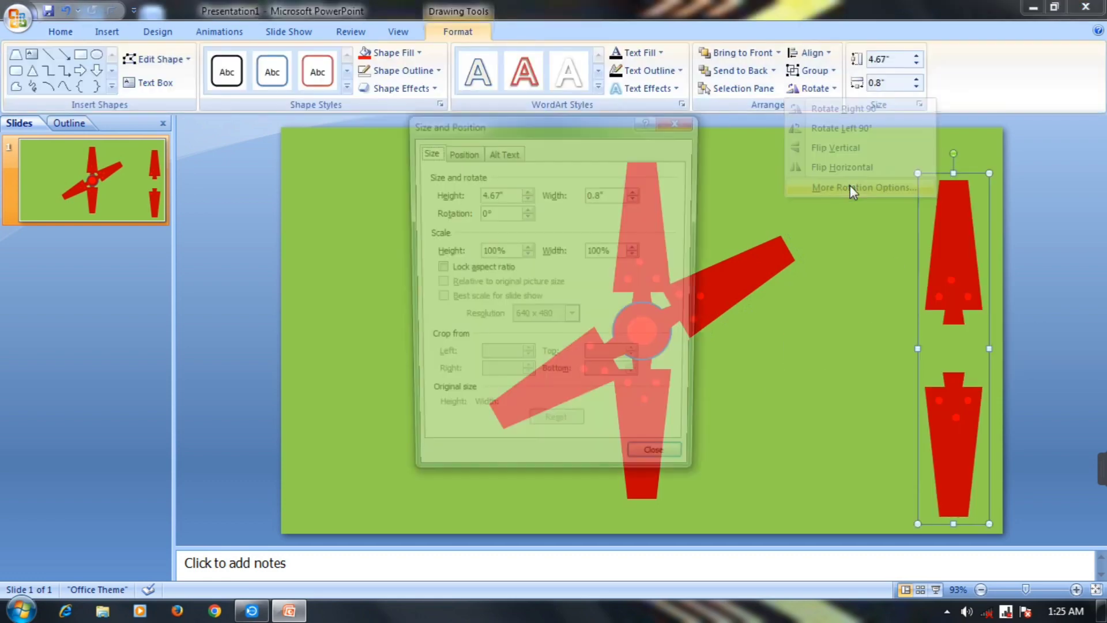
double_click(483, 212)
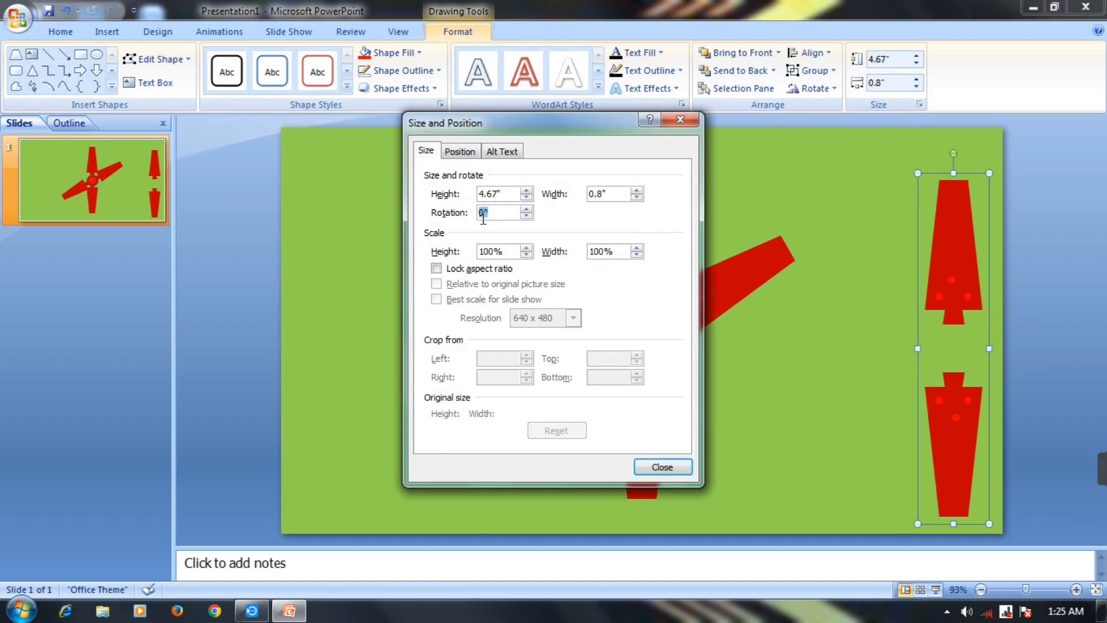
type("3")
type("120")
- Apply the 120° rotation and drag that blade pair left across the hub
left_click(662, 467)
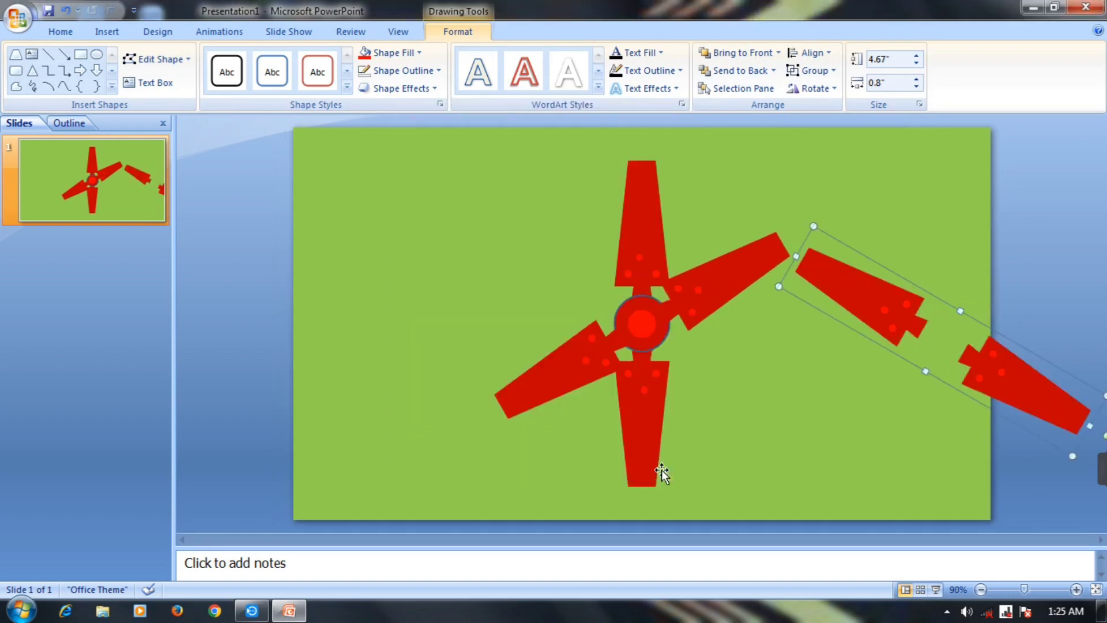
left_click(934, 339)
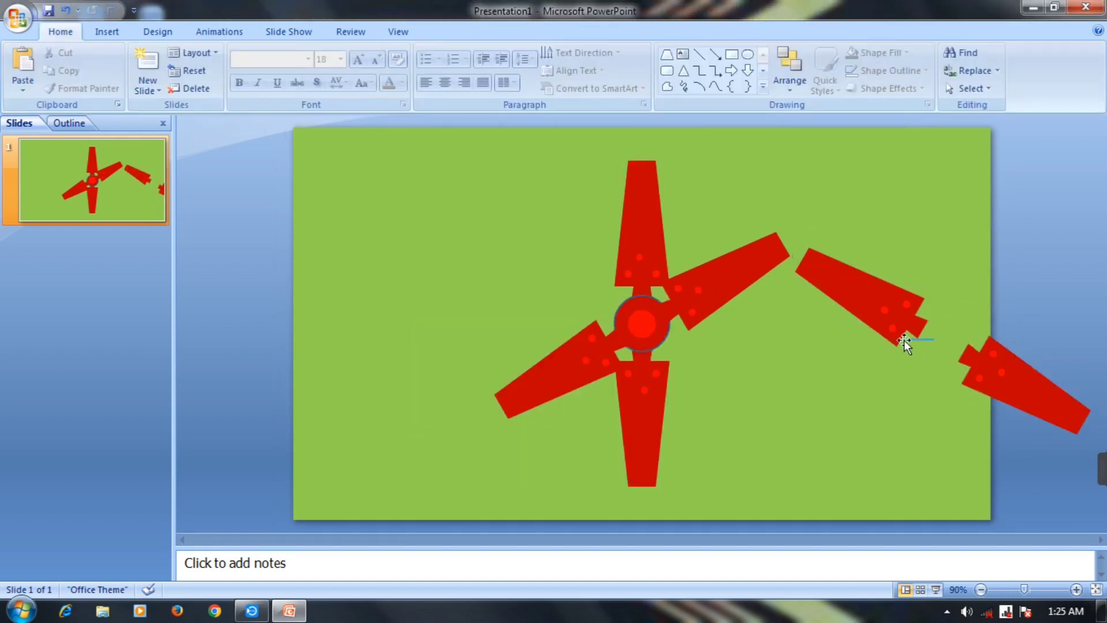
left_click(895, 329)
left_click_drag(907, 396, 712, 369)
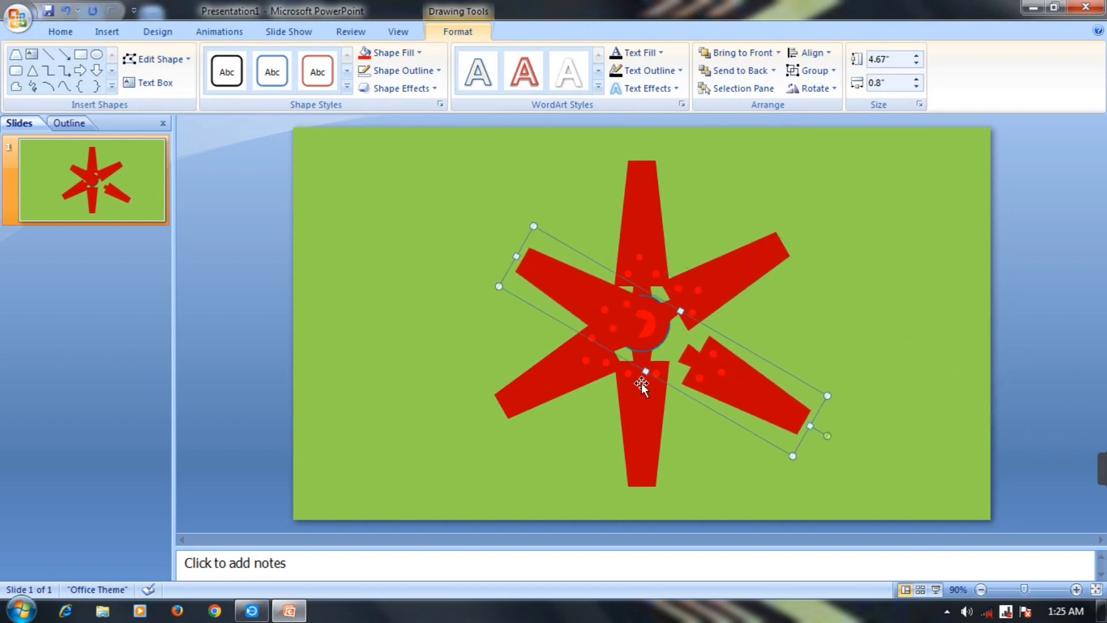
left_click_drag(712, 369, 644, 394)
- Nudge the 120° pair with arrow keys until the six blades form an even, centred star
key("Up")
key("Up")
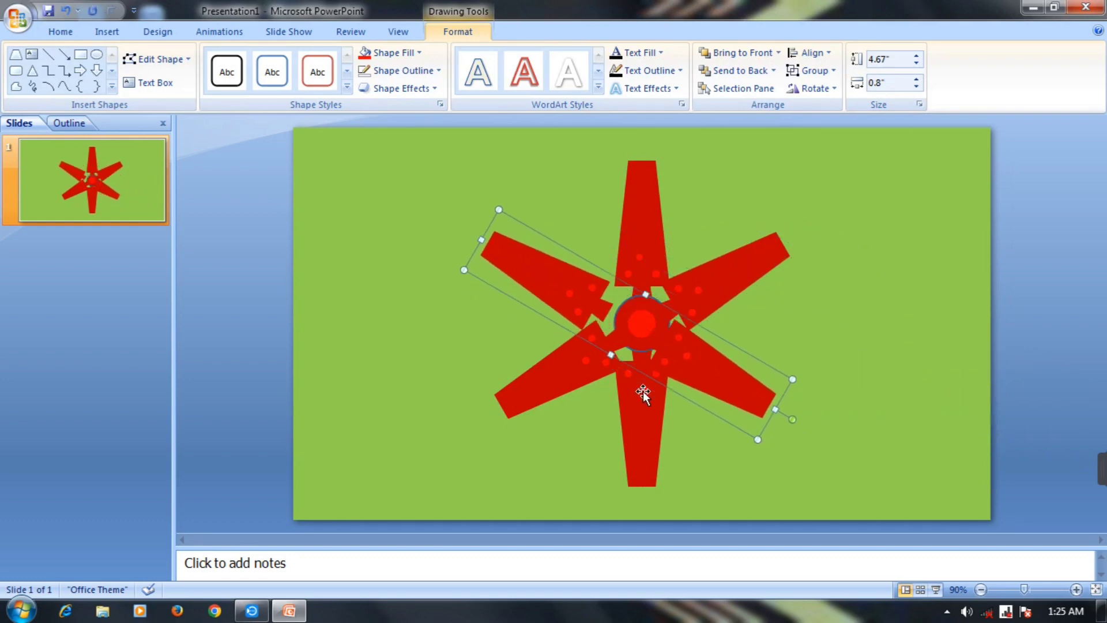
key("Up")
key("Right")
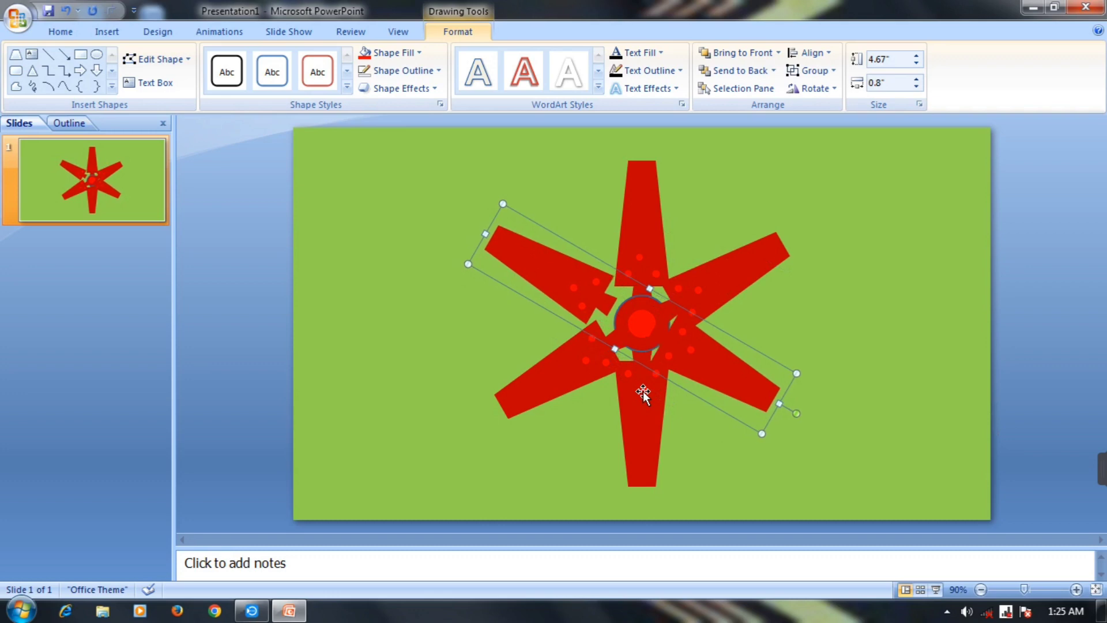
key("Right")
key("Right")
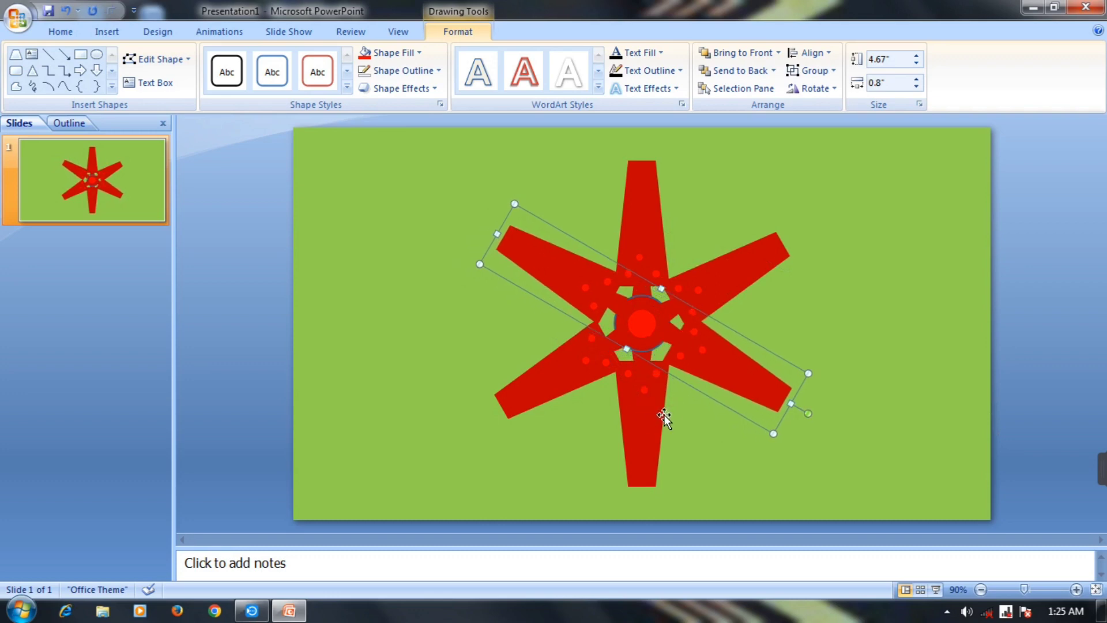
key("Right")
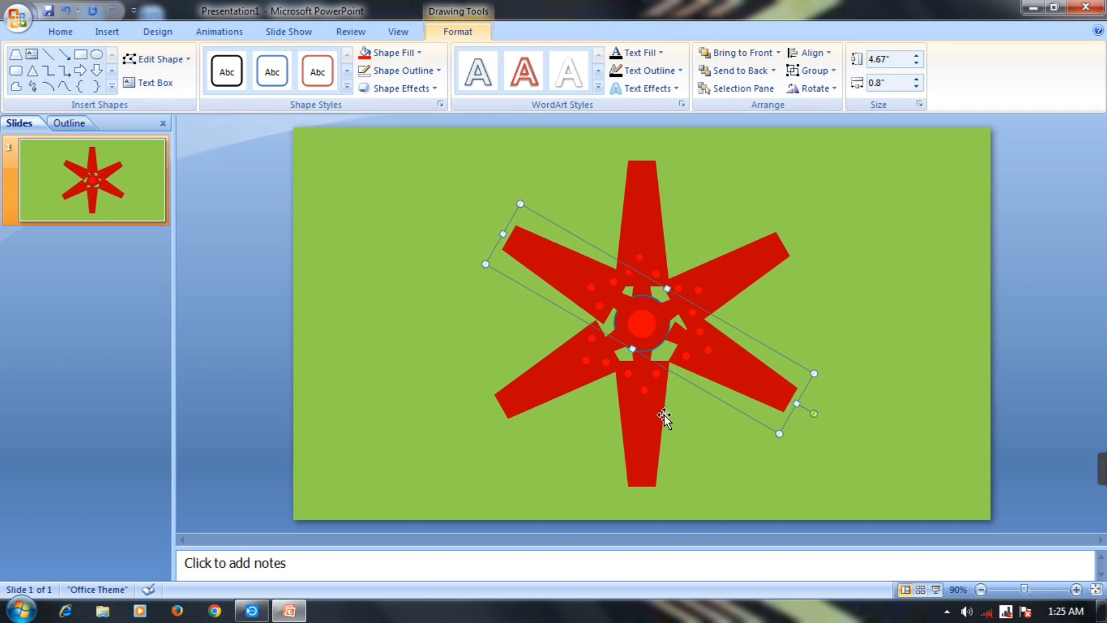
key("Left")
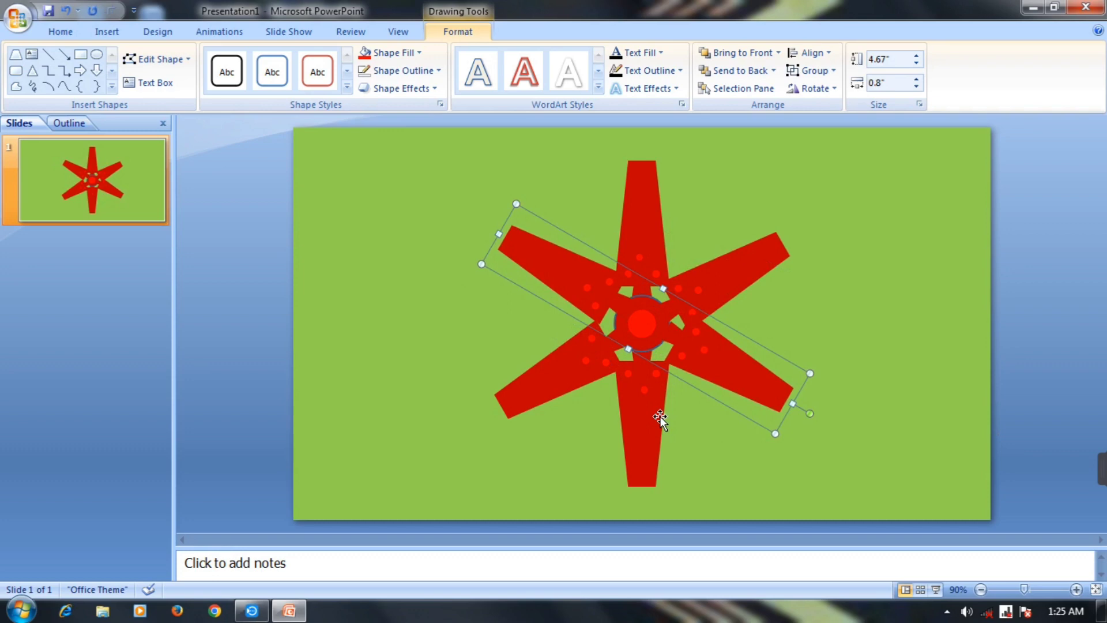
key("Left")
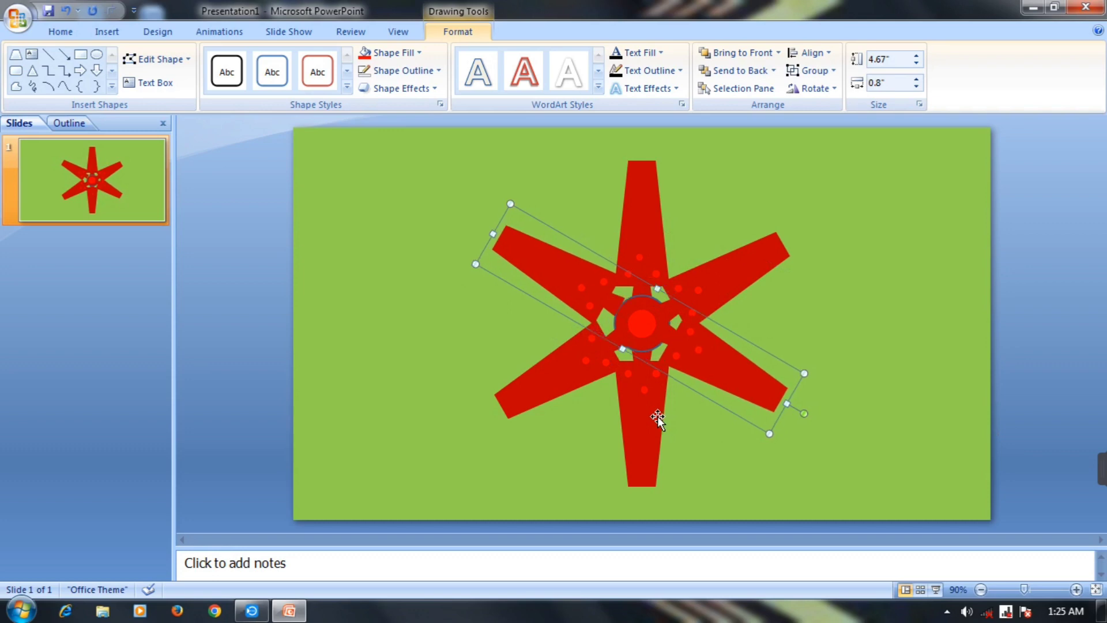
key("Right")
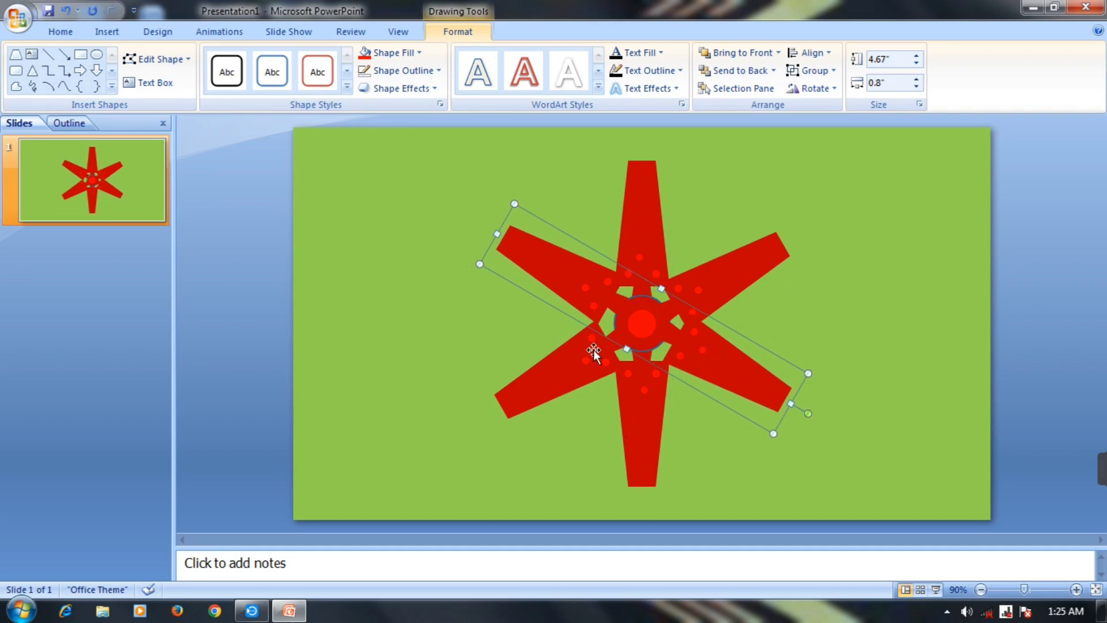
left_click(579, 358, "ctrl")
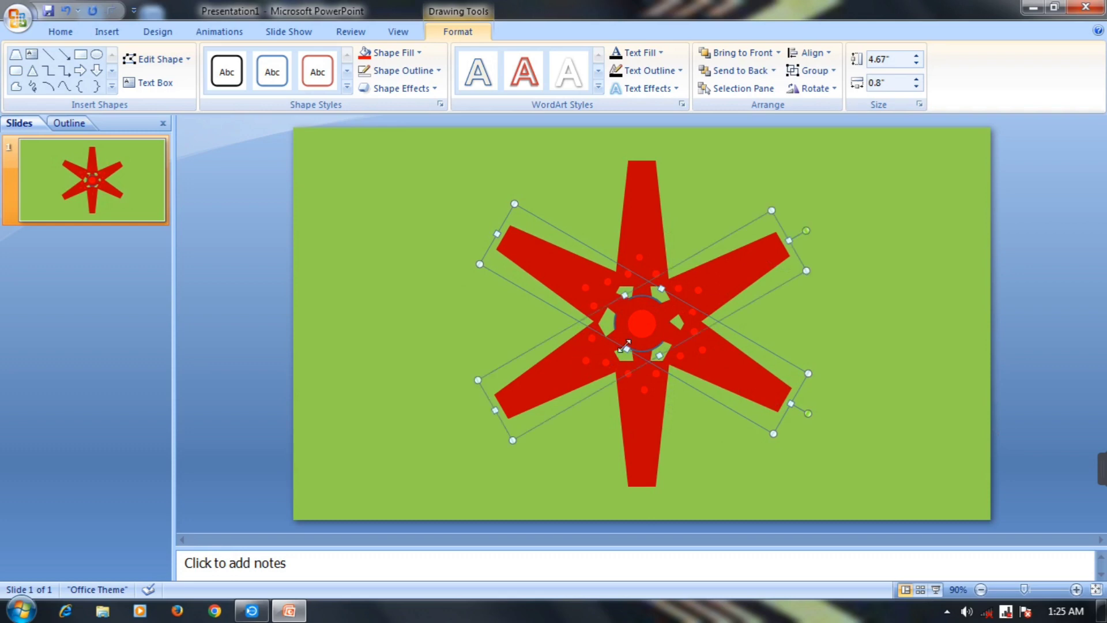
- Send the diagonal blades behind the centre circle, then ungroup all fan shapes into six separate blades
left_click(741, 72)
key("ctrl+a")
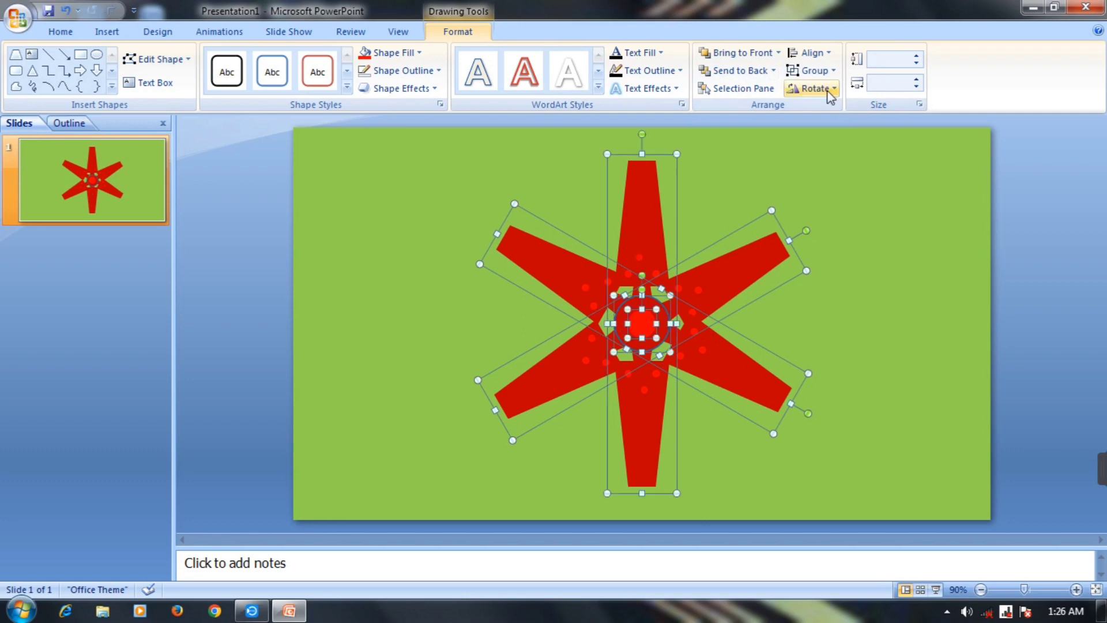
left_click(824, 72)
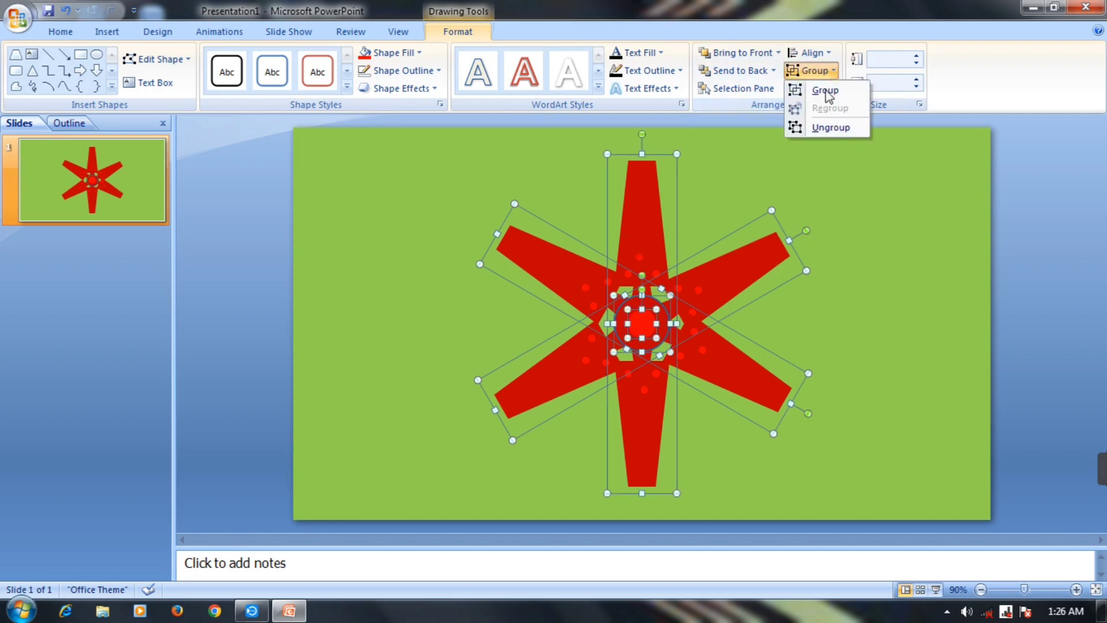
left_click(831, 128)
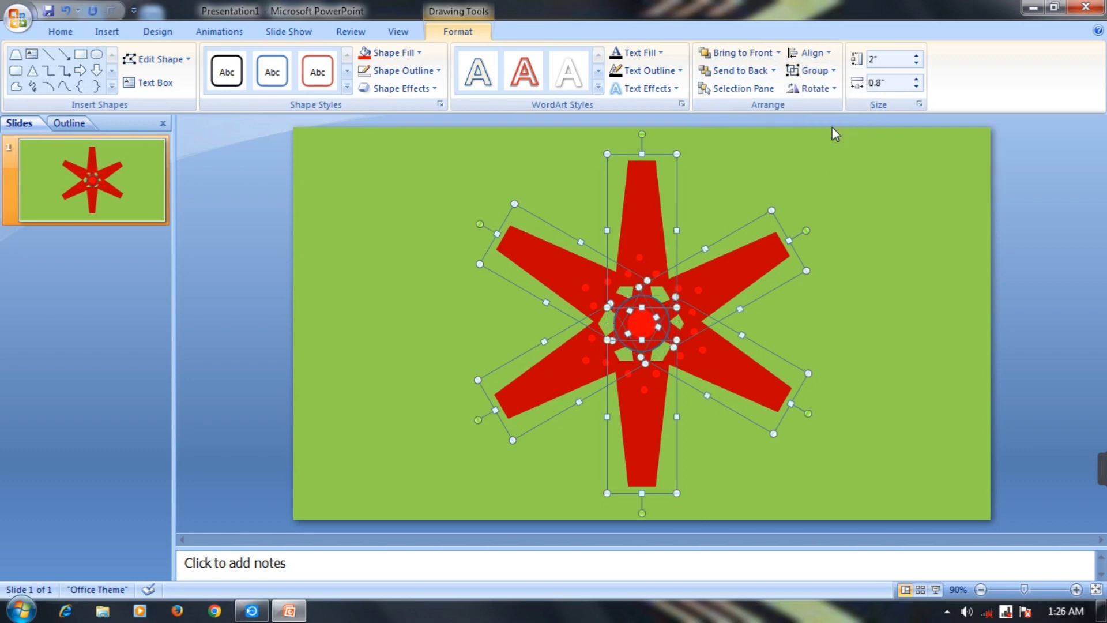
left_click(873, 321)
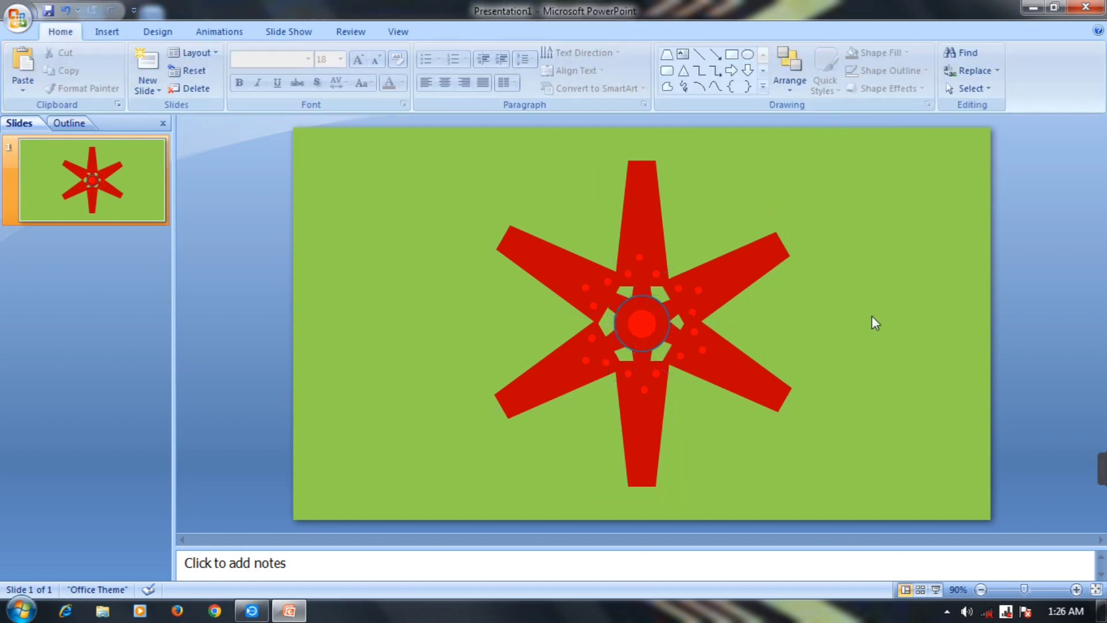
- Set No Fill on the upper-right, bottom and upper-left blades
left_click(732, 289)
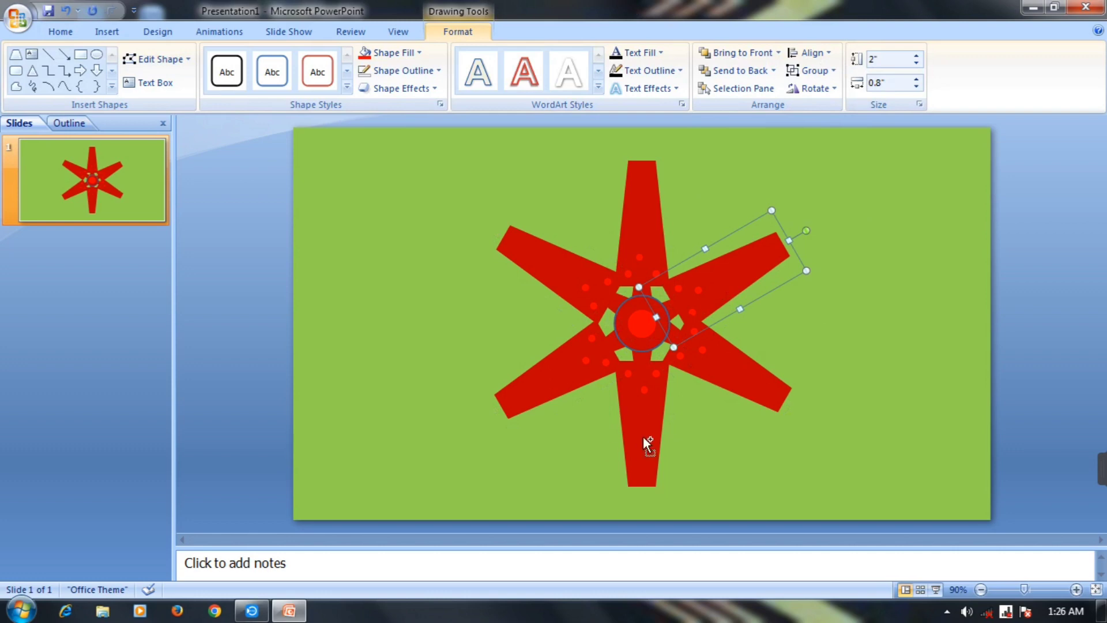
left_click(642, 436, "ctrl")
left_click(578, 284, "ctrl")
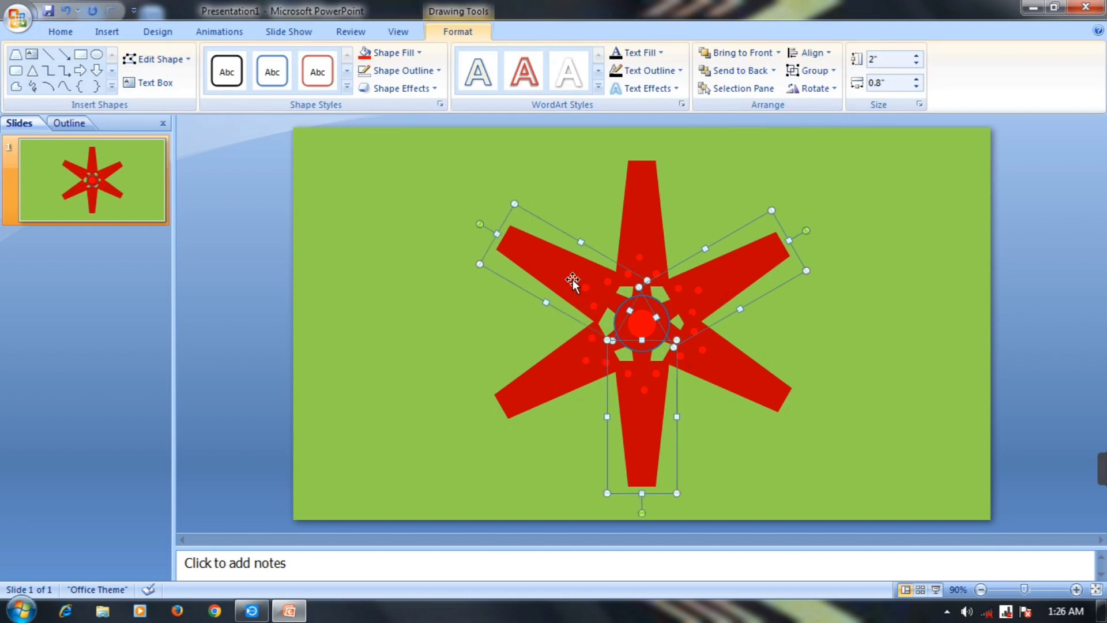
left_click(403, 55)
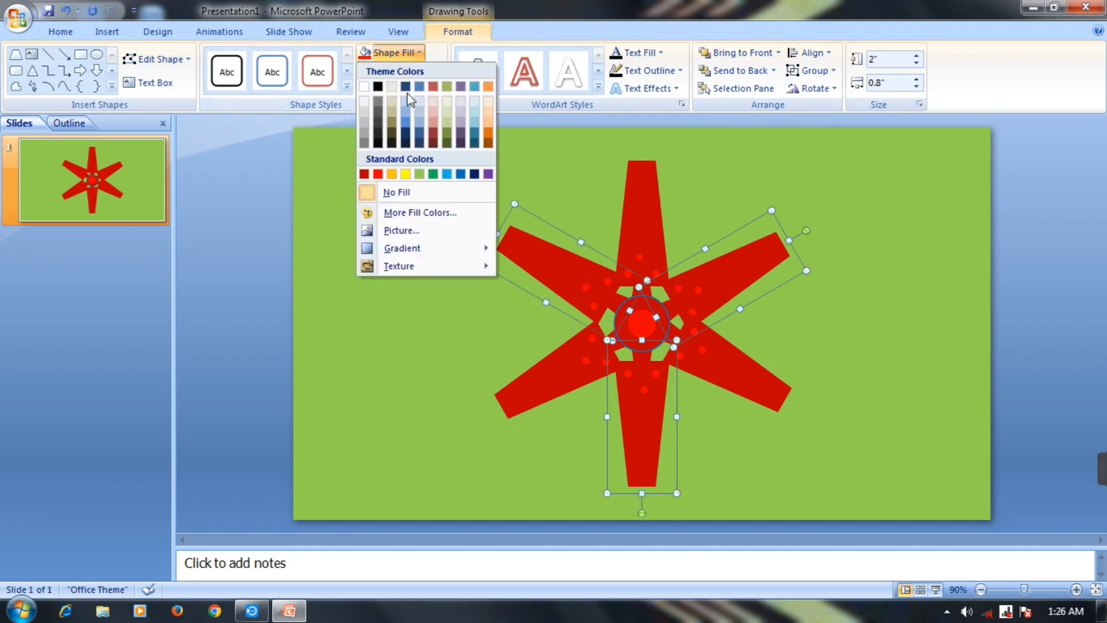
left_click(397, 191)
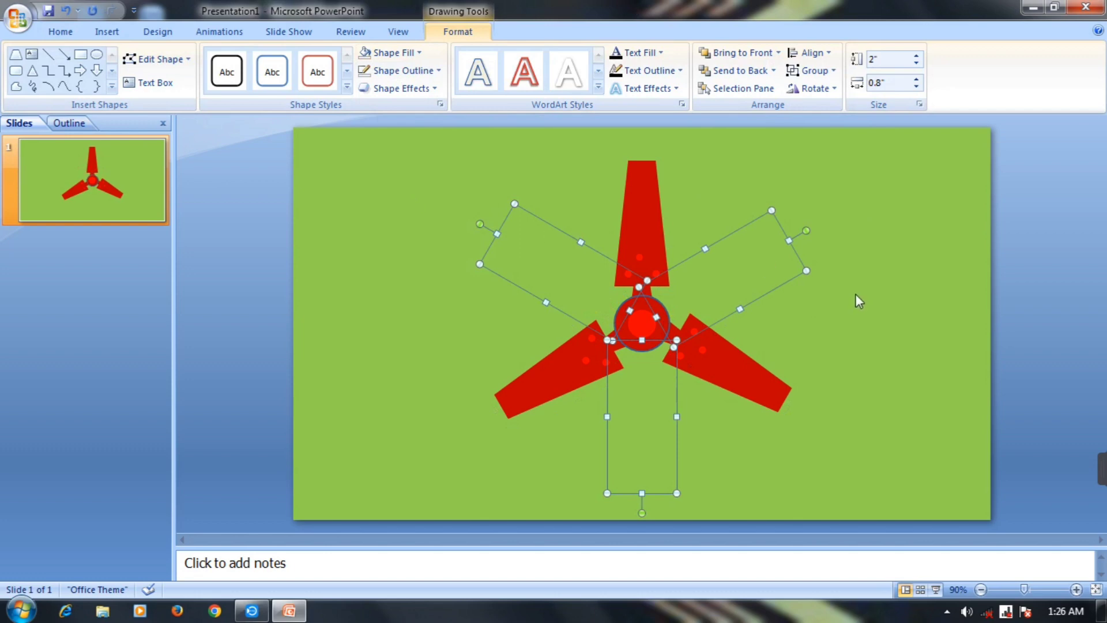
- Select every shape on the slide and group them into one fan object
key("ctrl+a")
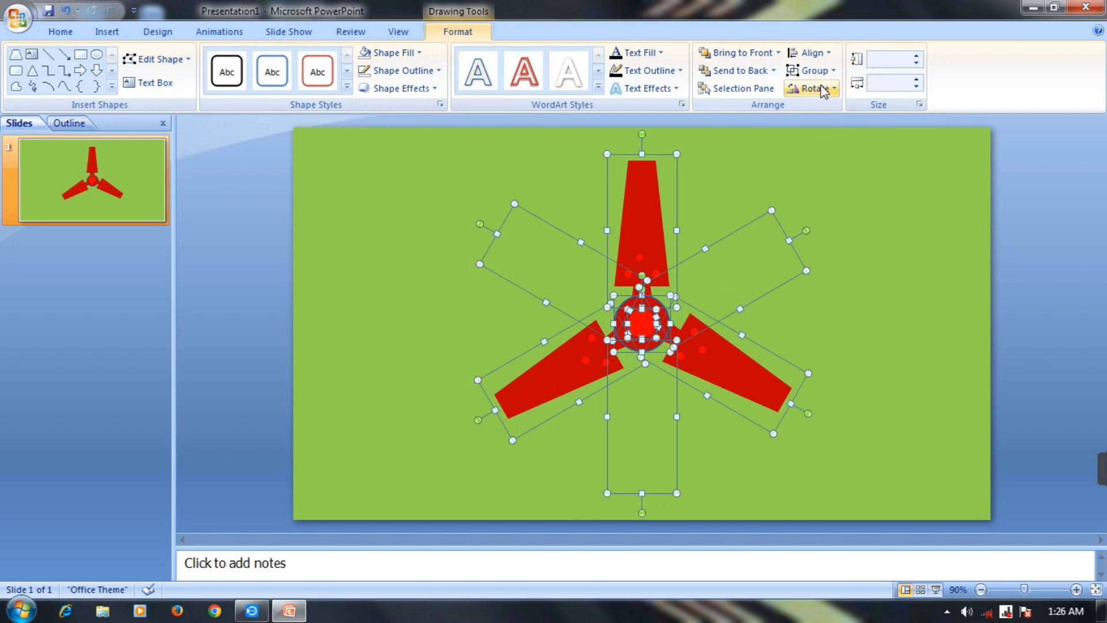
left_click(833, 73)
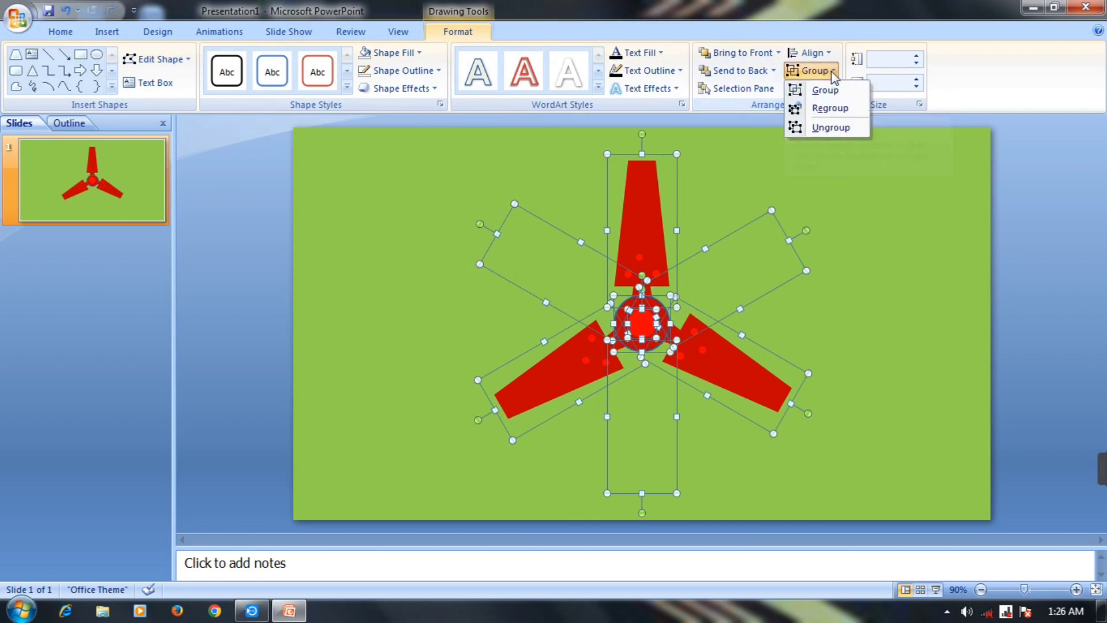
left_click(825, 90)
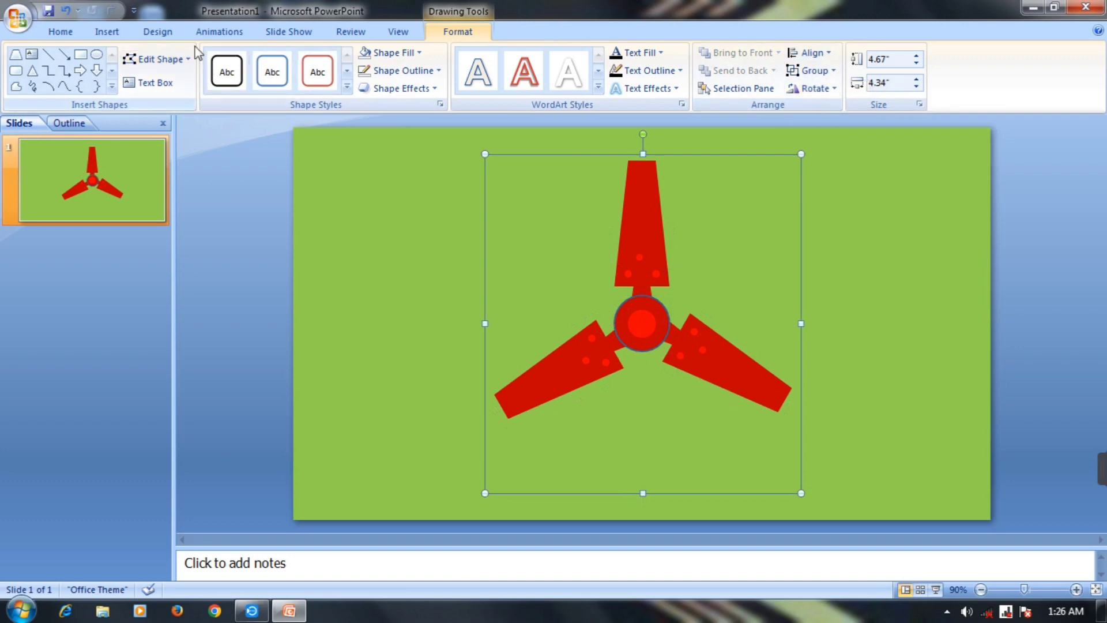
- Add a Spin emphasis effect to the grouped fan from the Custom Animation pane
left_click(217, 33)
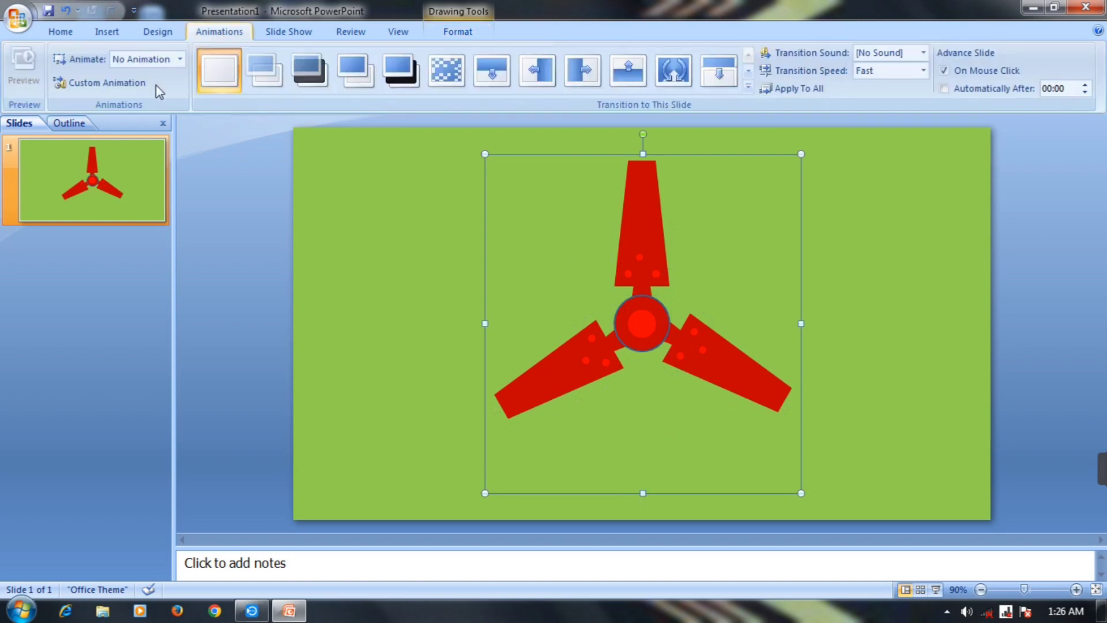
left_click(130, 86)
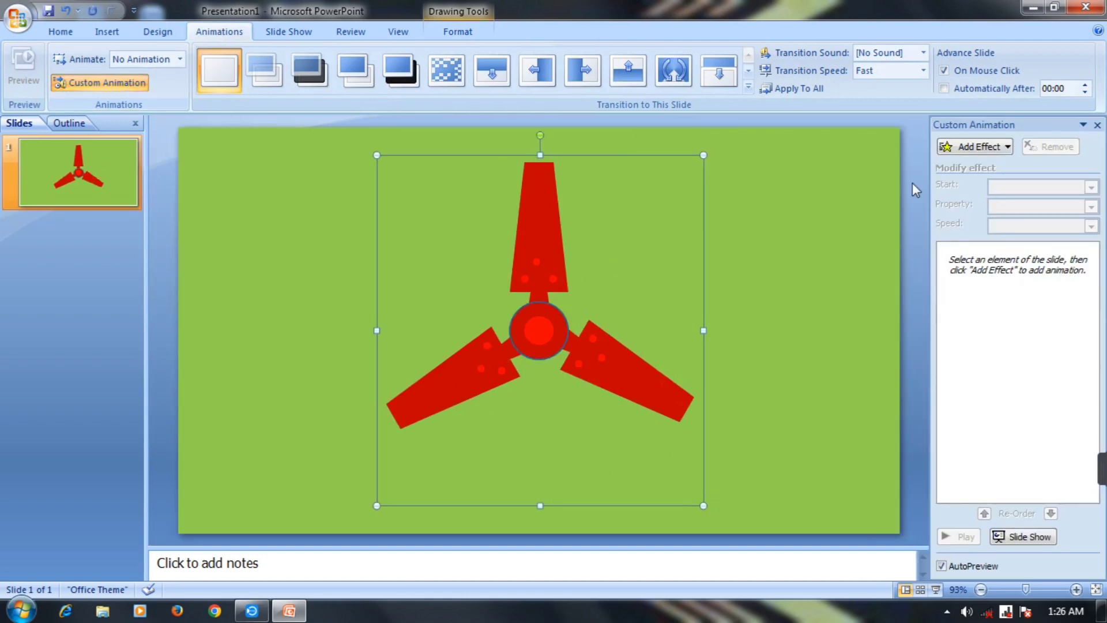
left_click(992, 147)
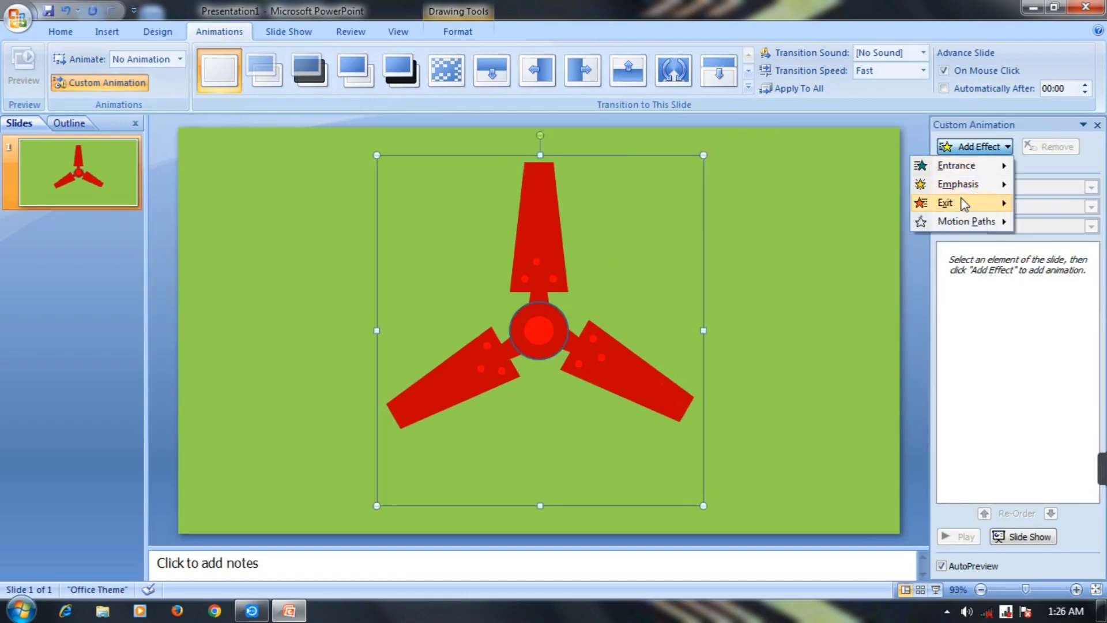
mouse_move(959, 184)
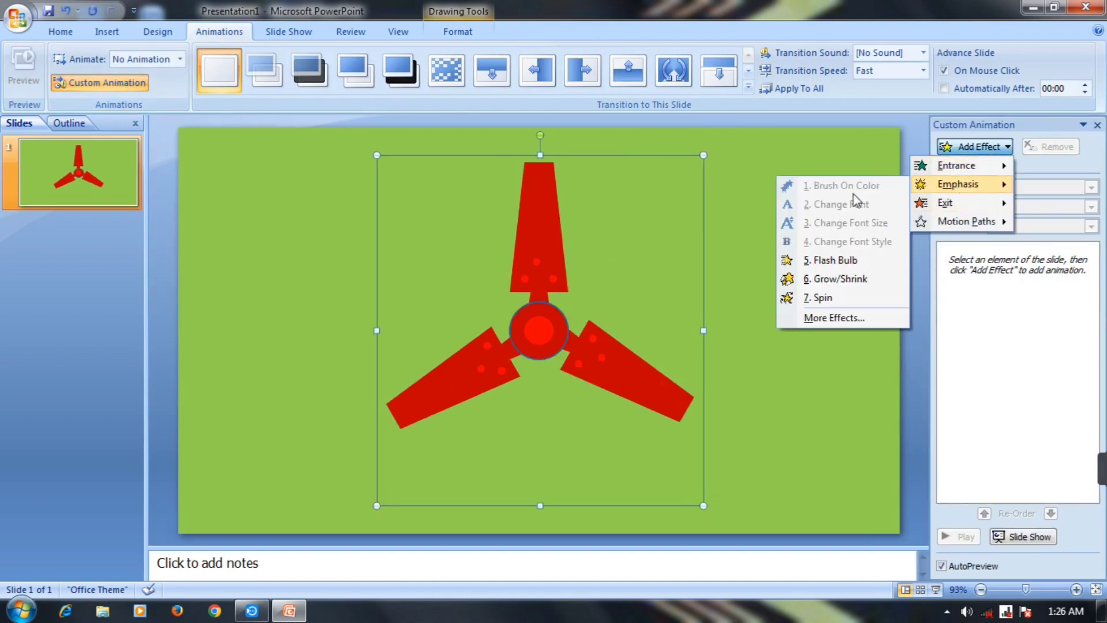
left_click(822, 298)
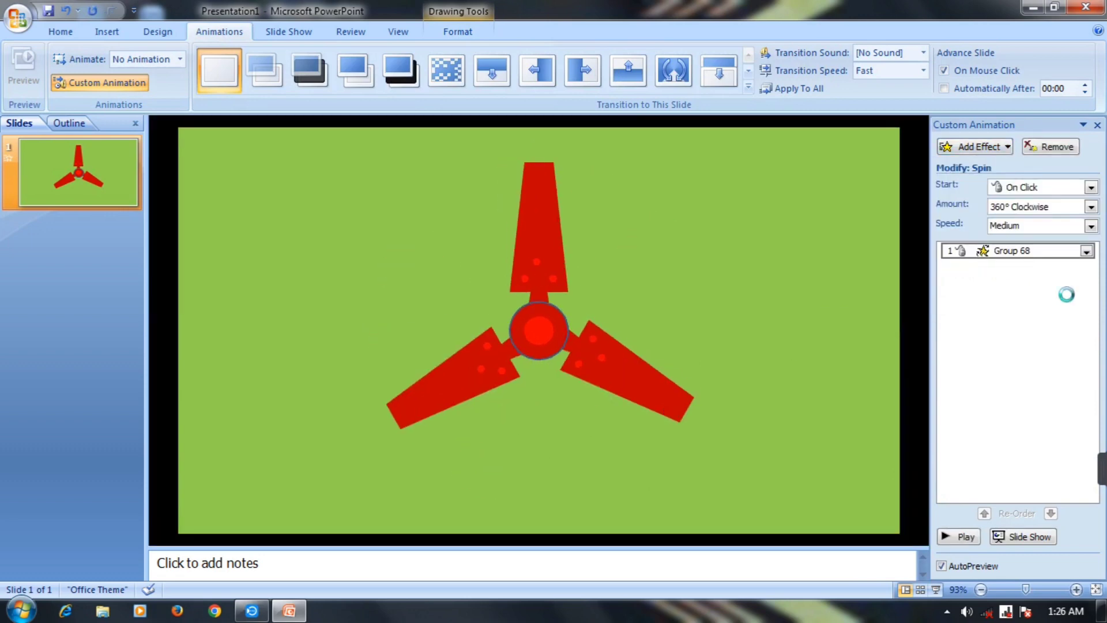
- Set the Group 68 Spin timing to 1 seconds (Fast), repeating Until End of Slide
left_click(1086, 253)
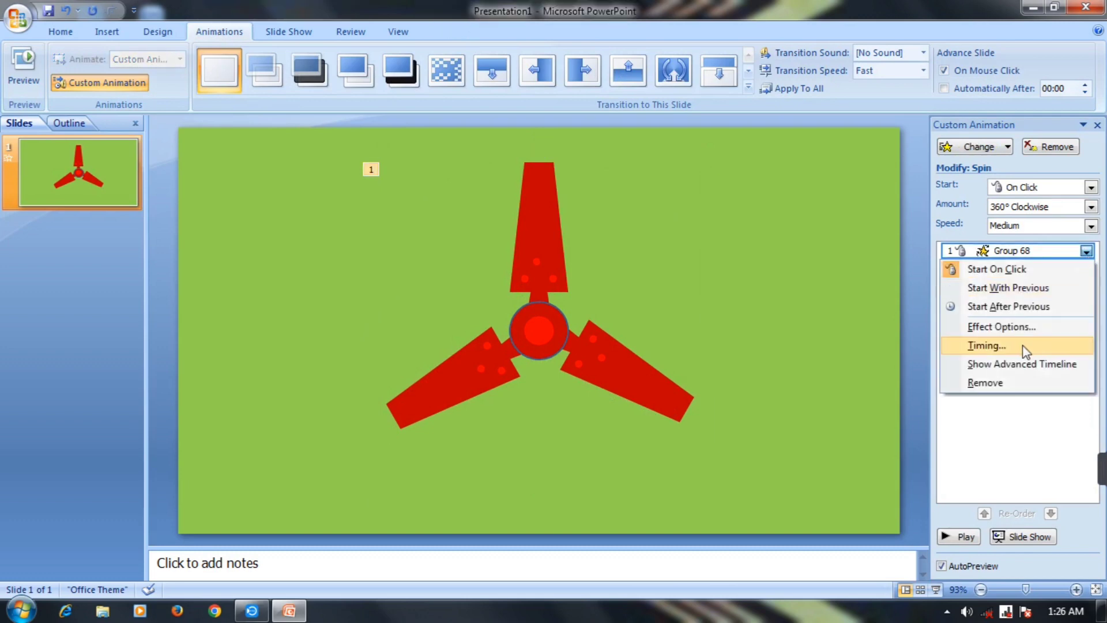
left_click(1012, 328)
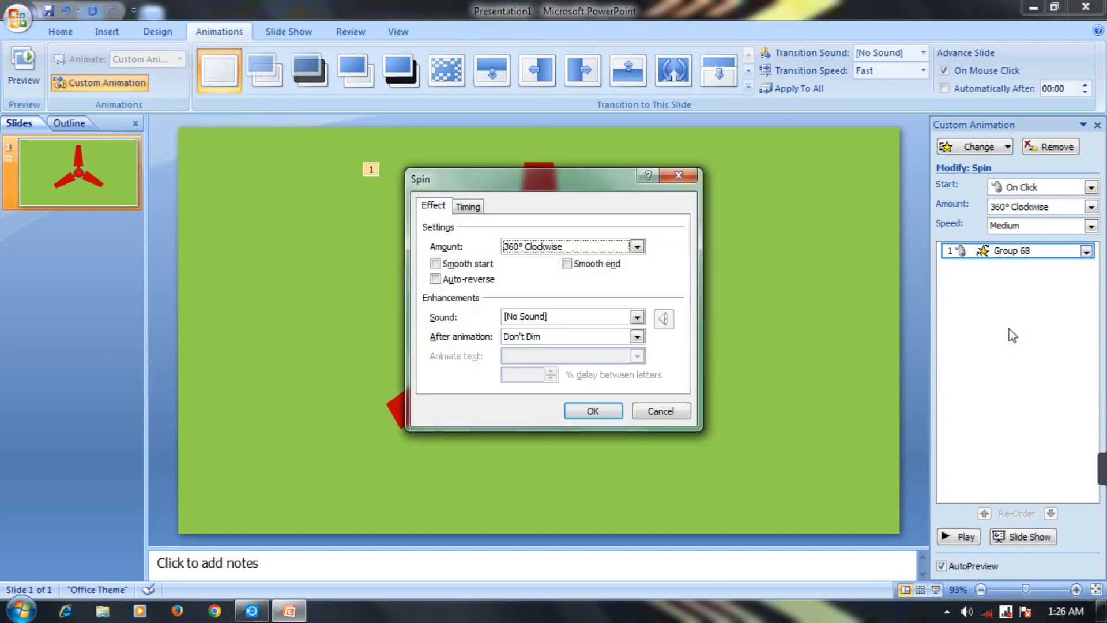
left_click(467, 207)
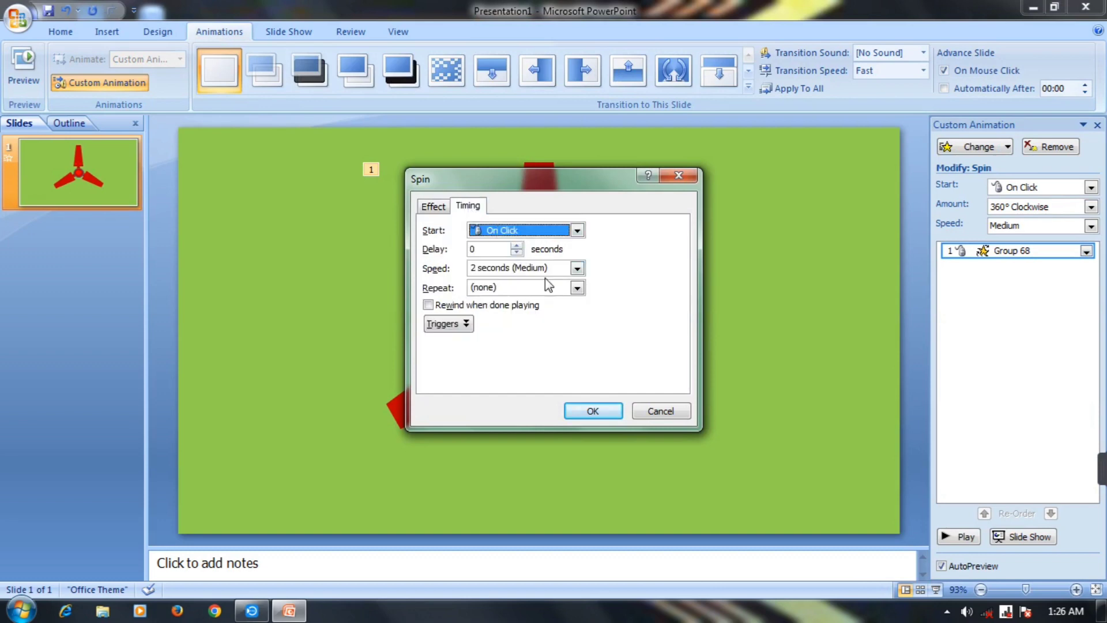
left_click(577, 269)
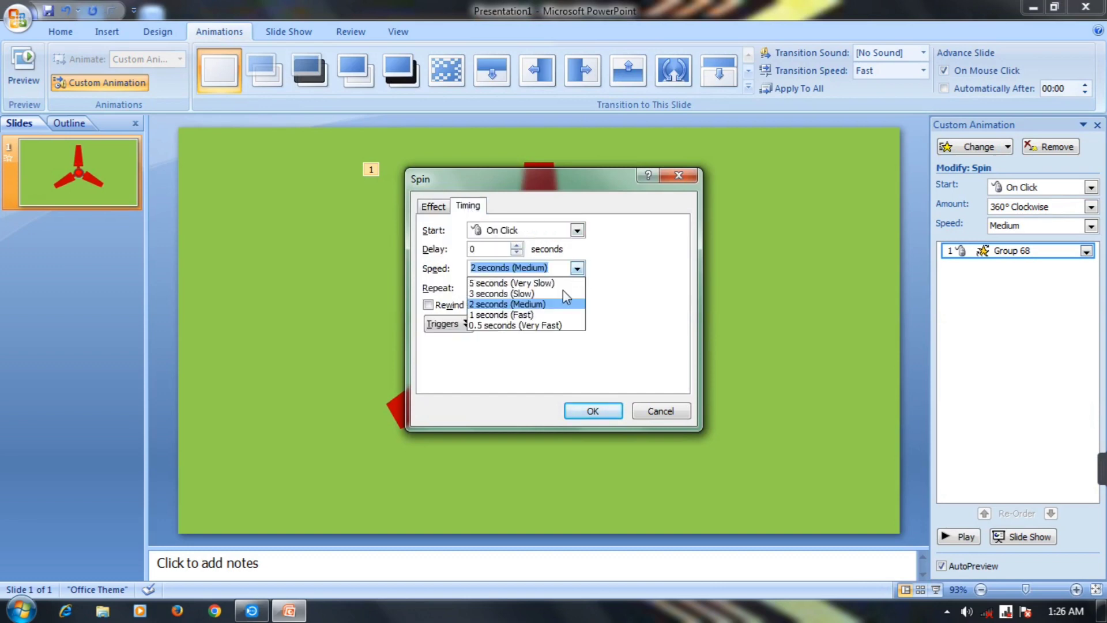
left_click(530, 314)
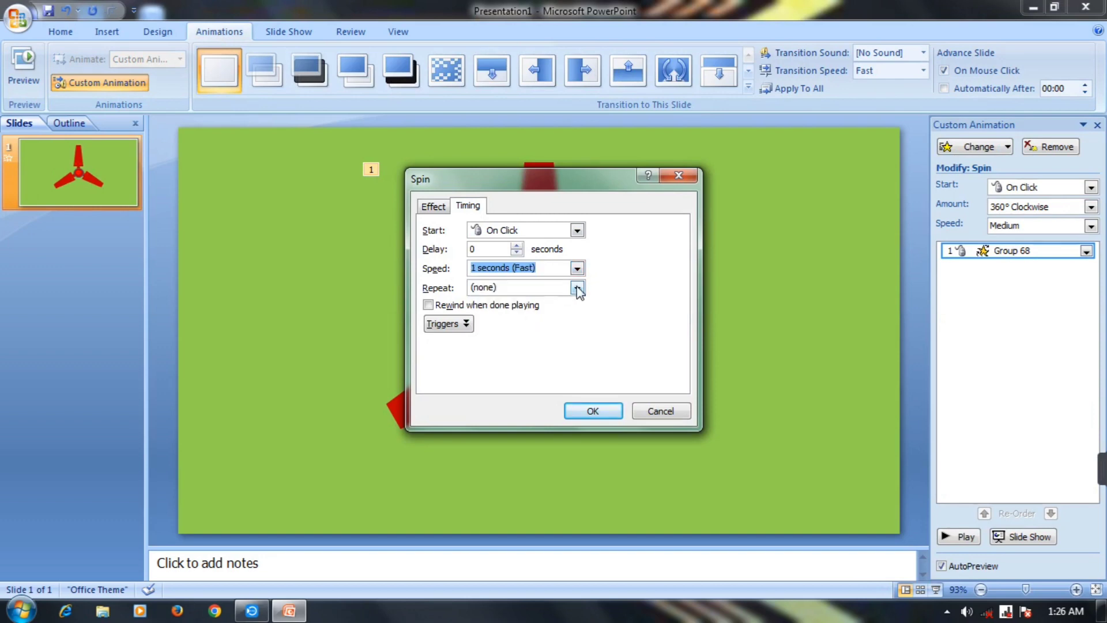
left_click(577, 288)
left_click(545, 379)
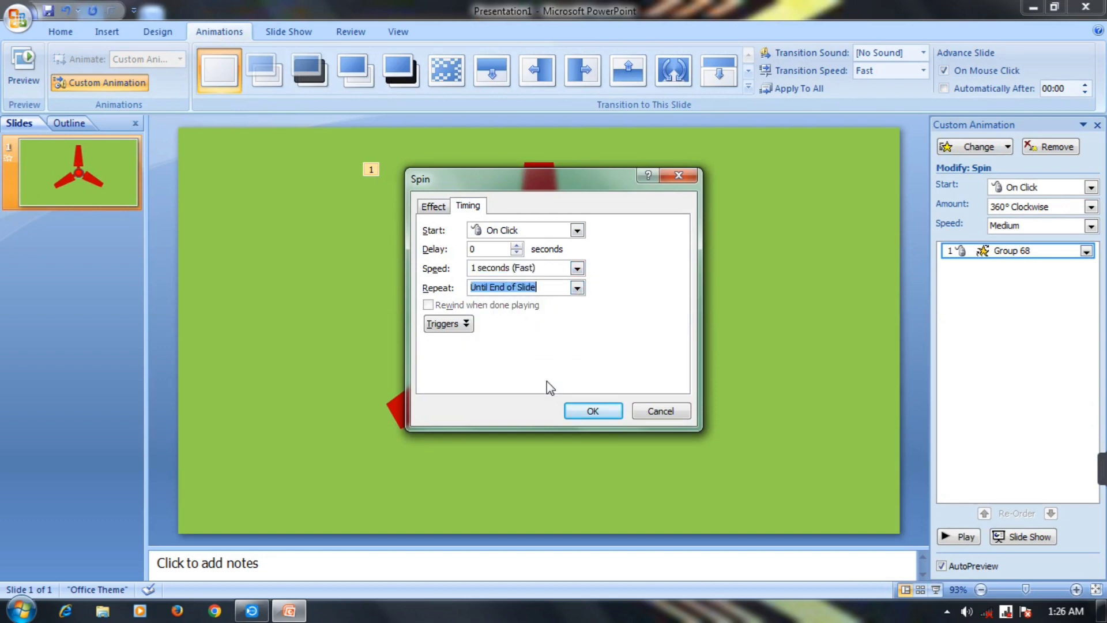
left_click(597, 411)
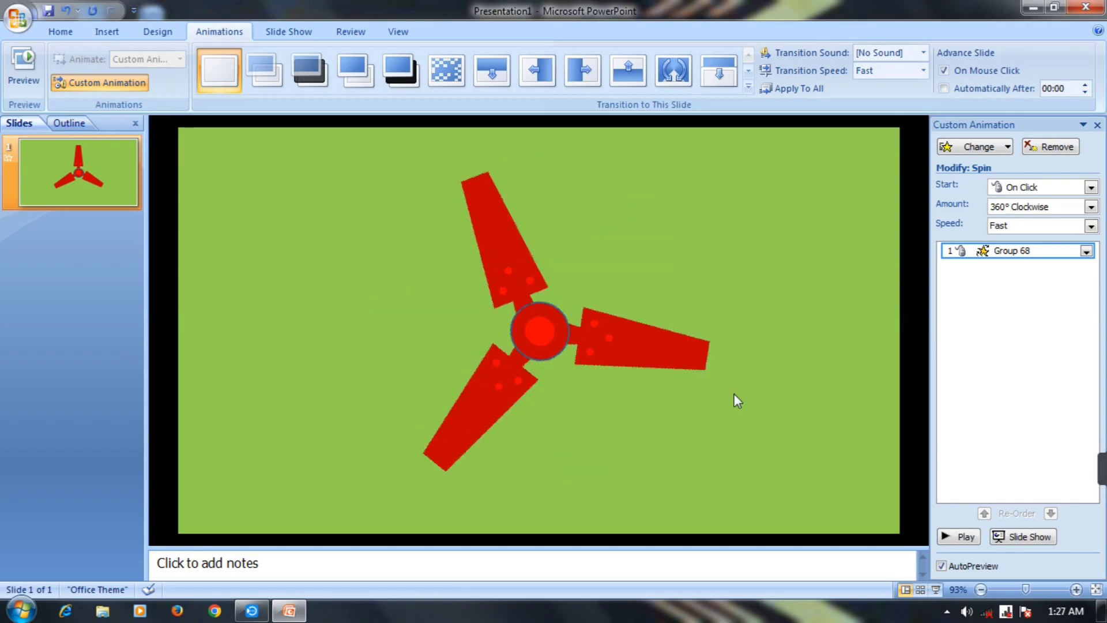
key("F5")
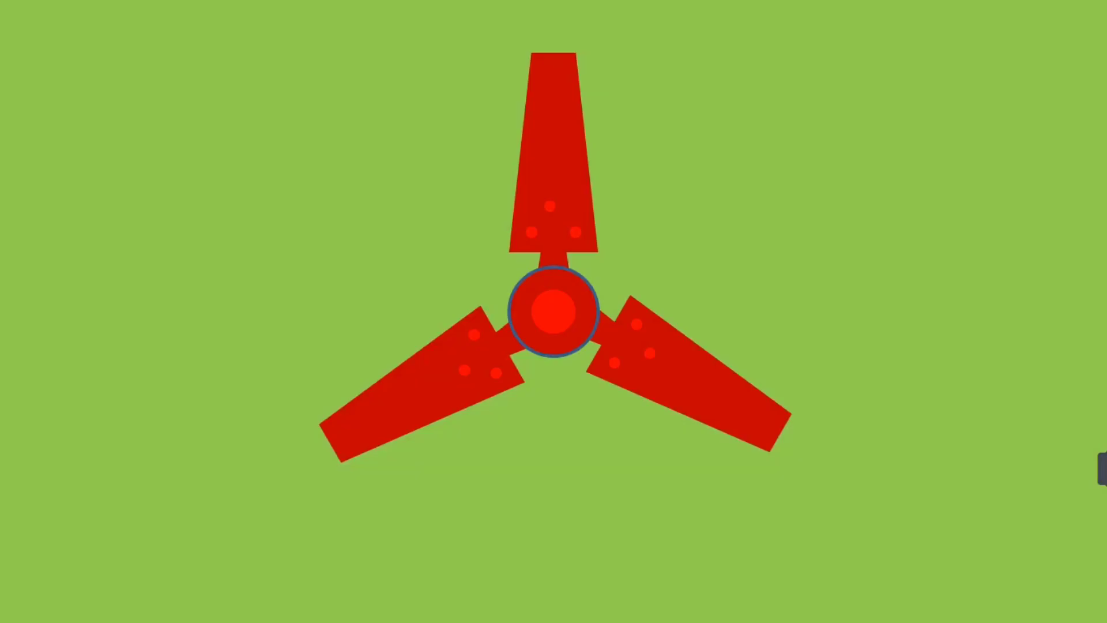